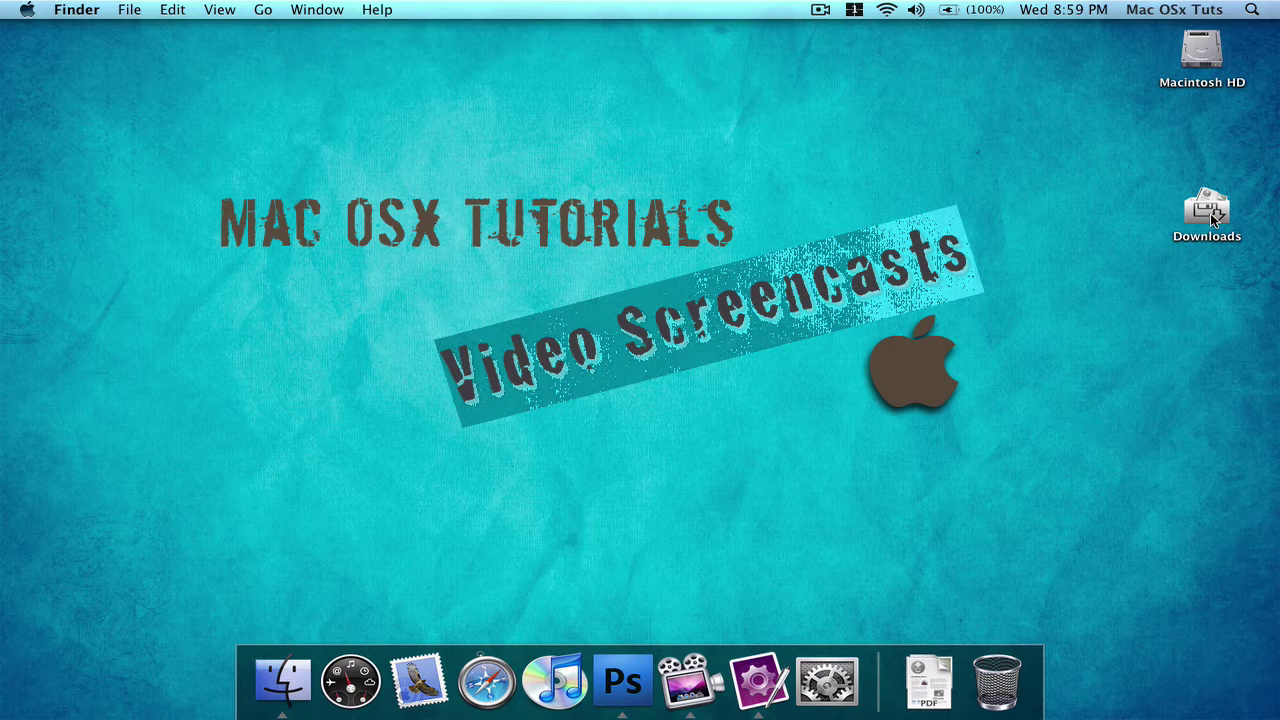
# Preview the Downloads folder and inspect the finished My Icon.icns in the image viewer.
pyautogui.press('space')
pyautogui.press('space')
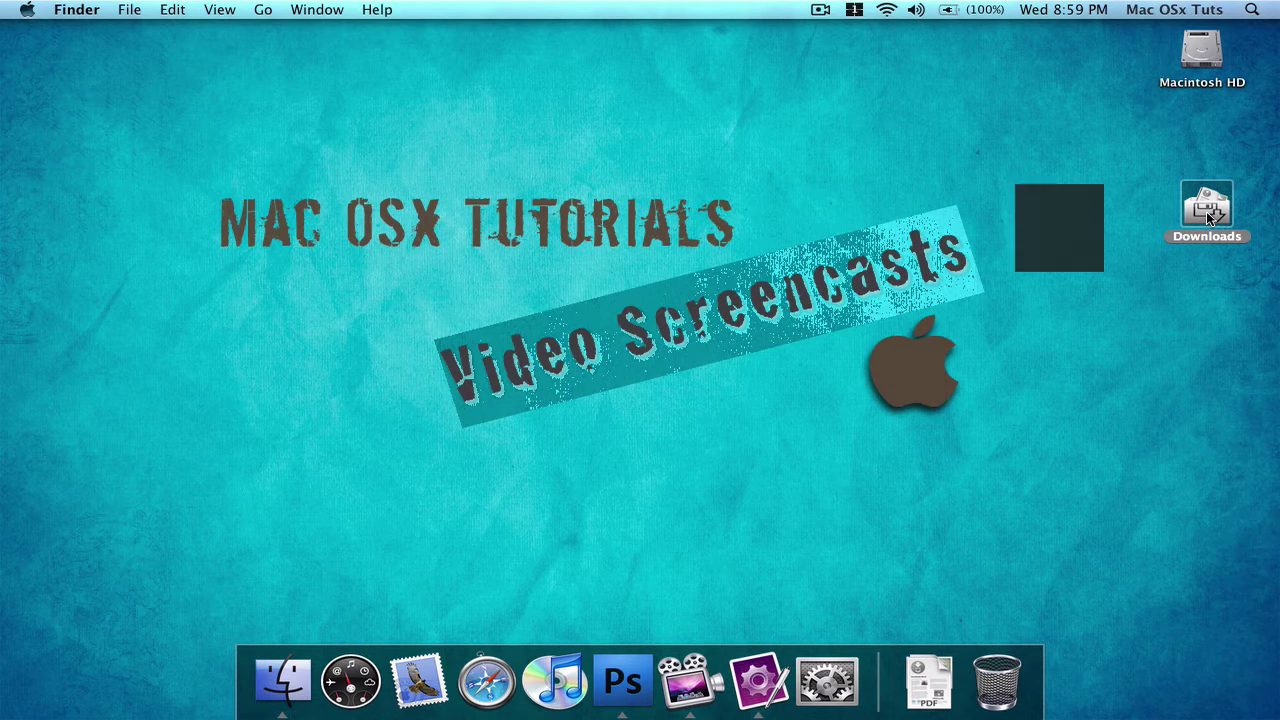
pyautogui.doubleClick(1196, 212)
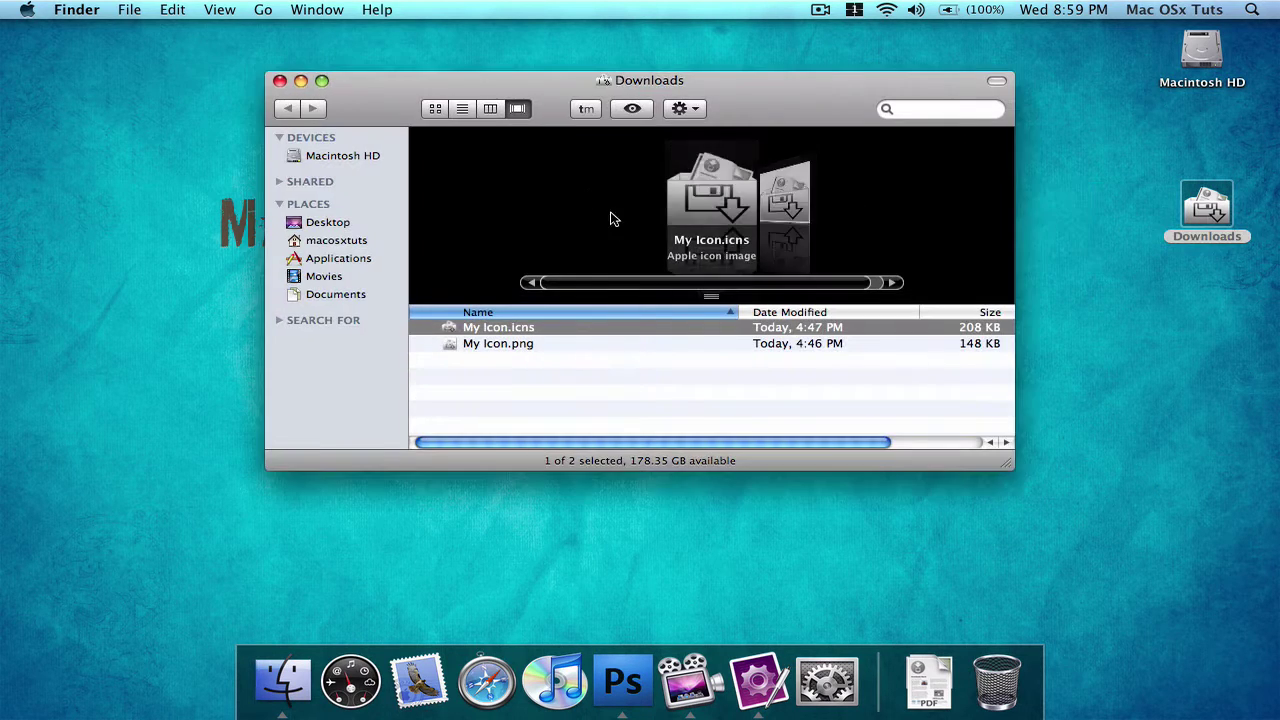
pyautogui.doubleClick(500, 328)
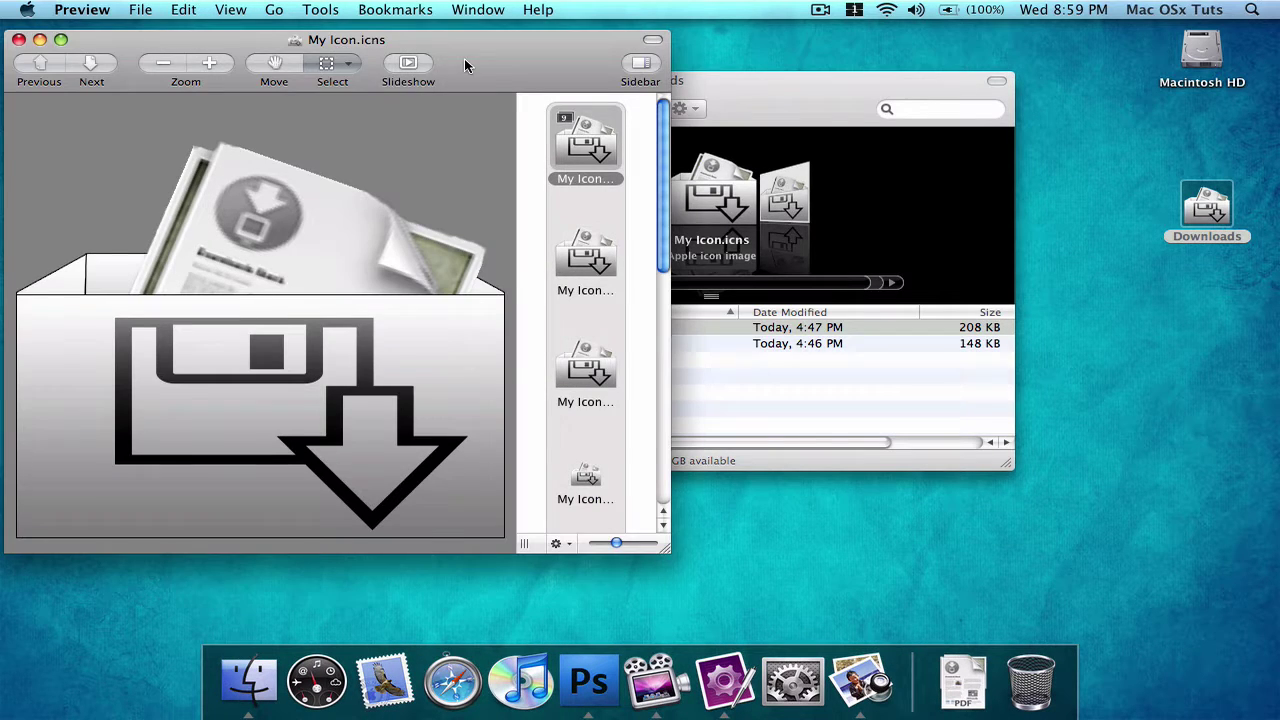
pyautogui.moveTo(464, 58); pyautogui.dragTo(766, 60)
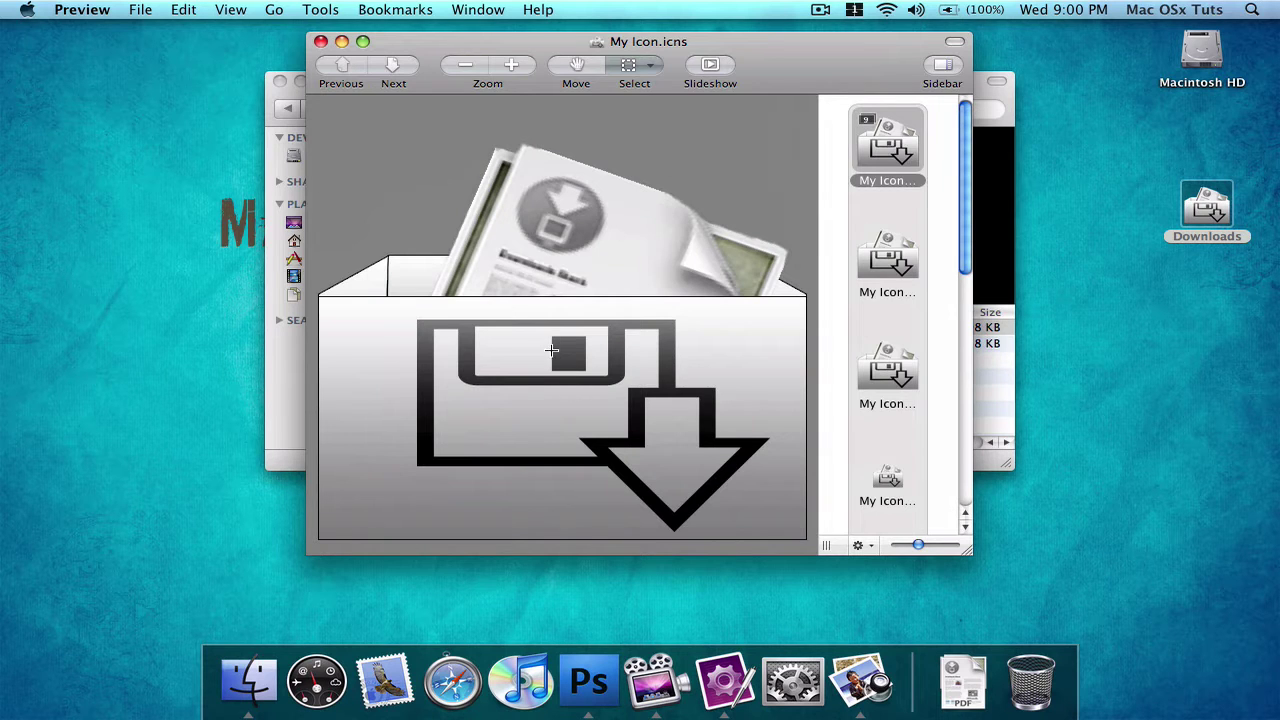
pyautogui.press('super+q')
# Close the Downloads window and bring up Picture 1.png in Photoshop.
pyautogui.click(438, 108)
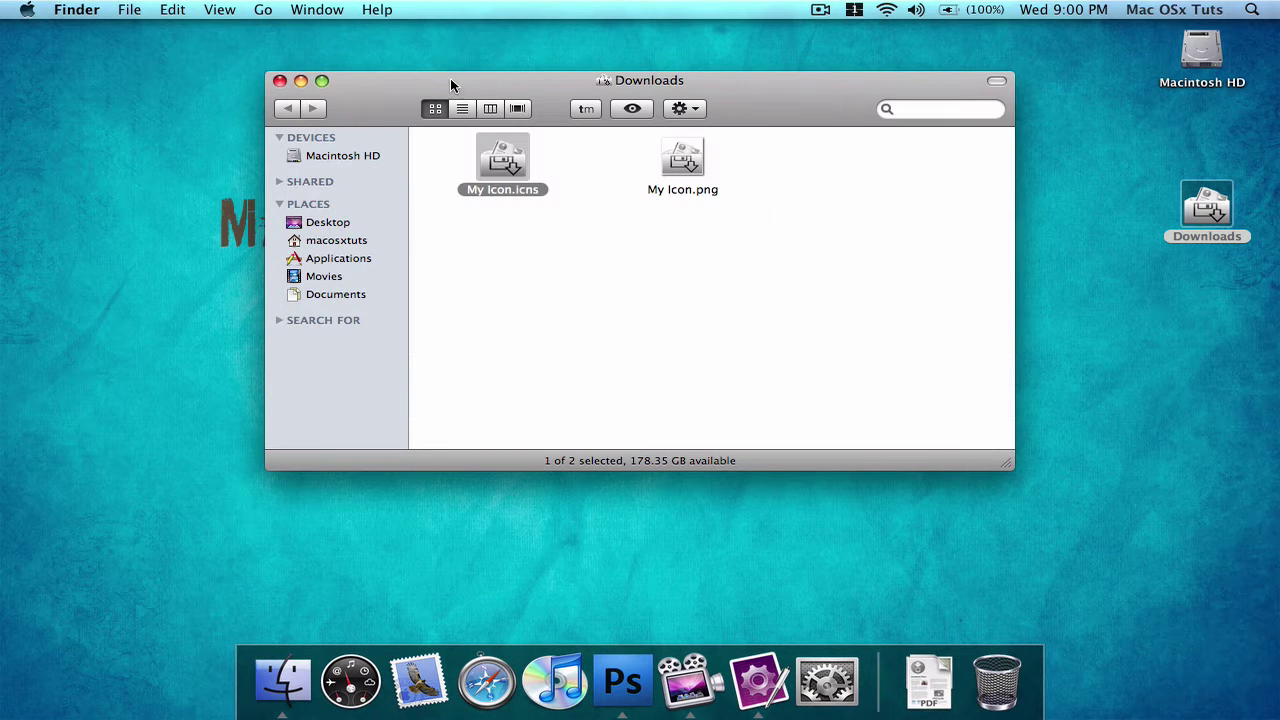
pyautogui.press('super+w')
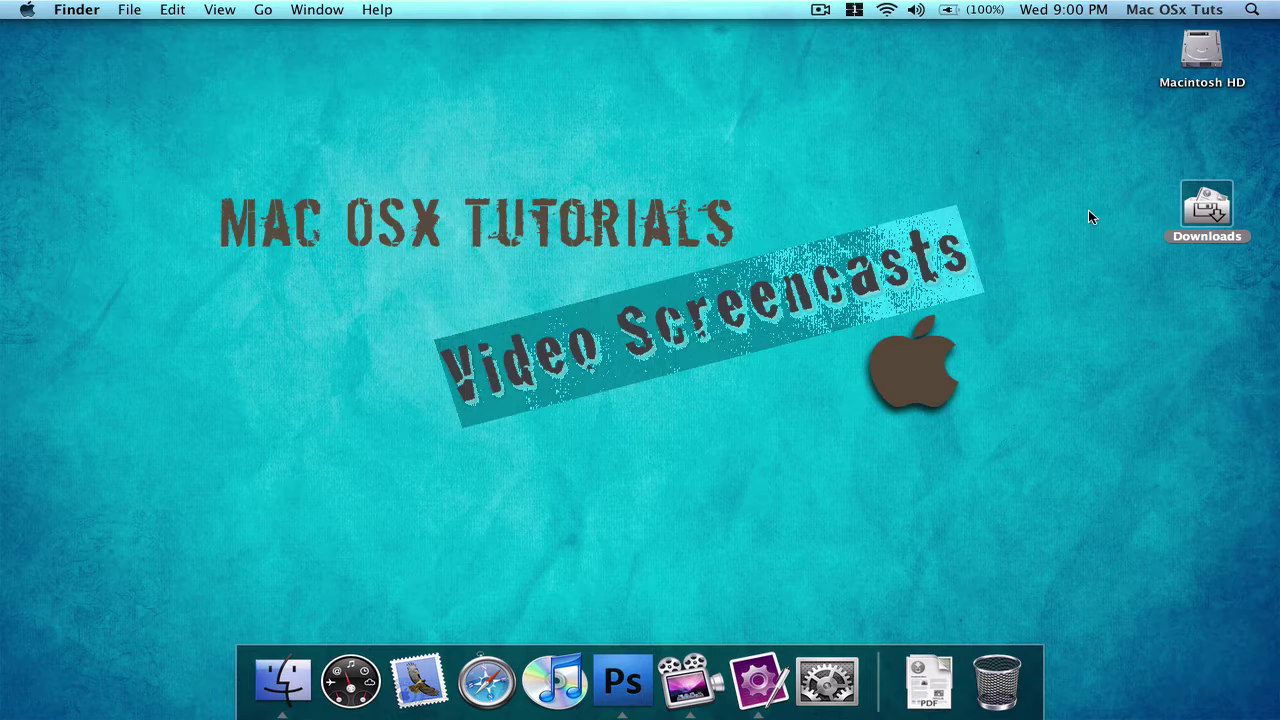
pyautogui.click(1169, 205)
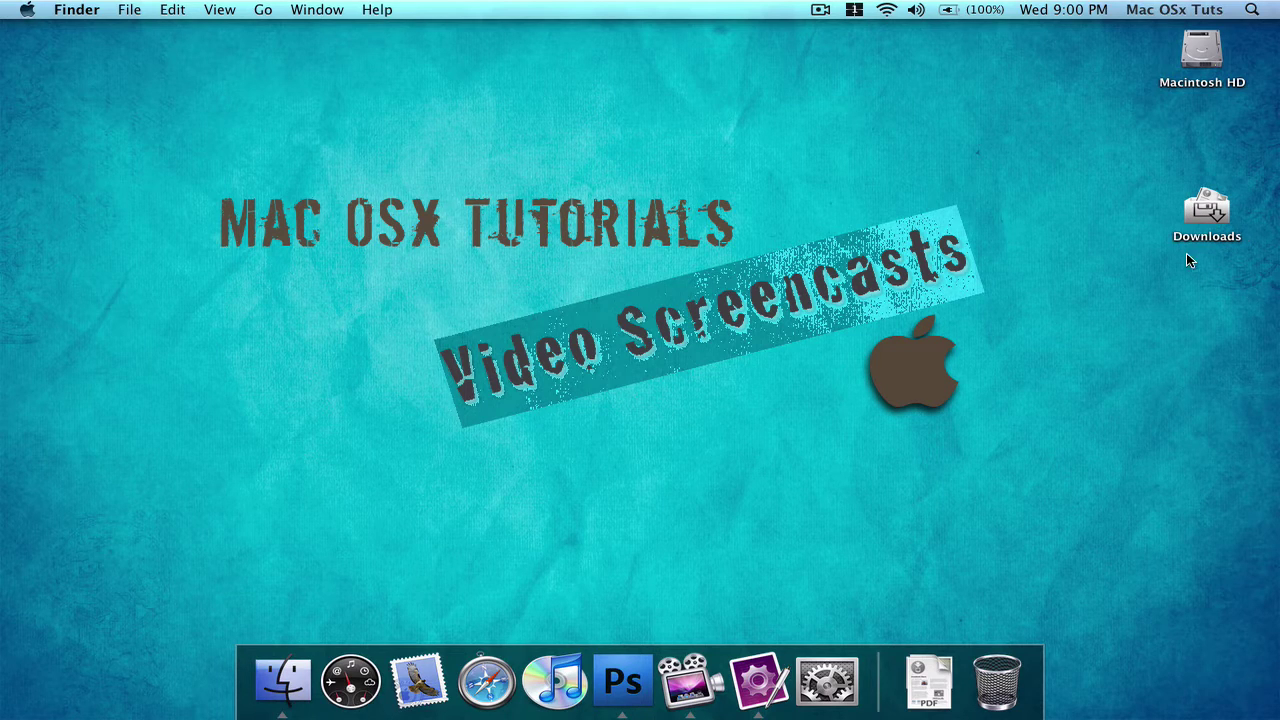
pyautogui.click(625, 640)
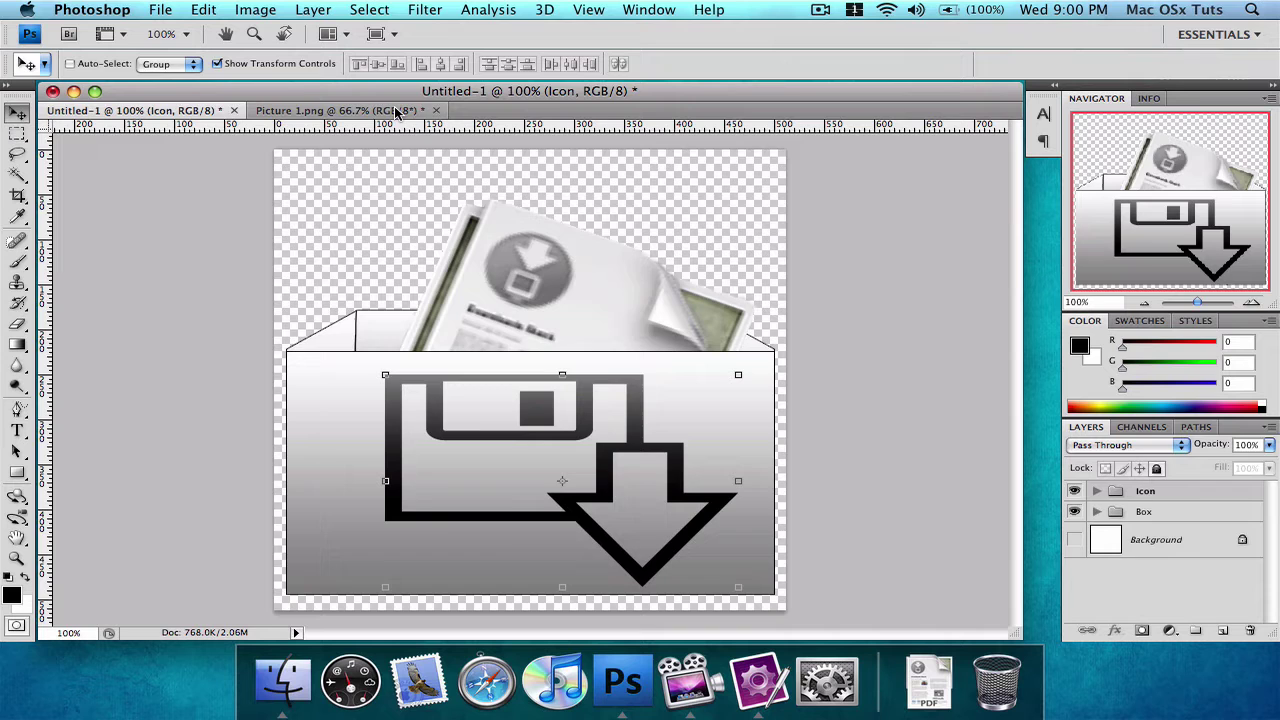
pyautogui.click(340, 110)
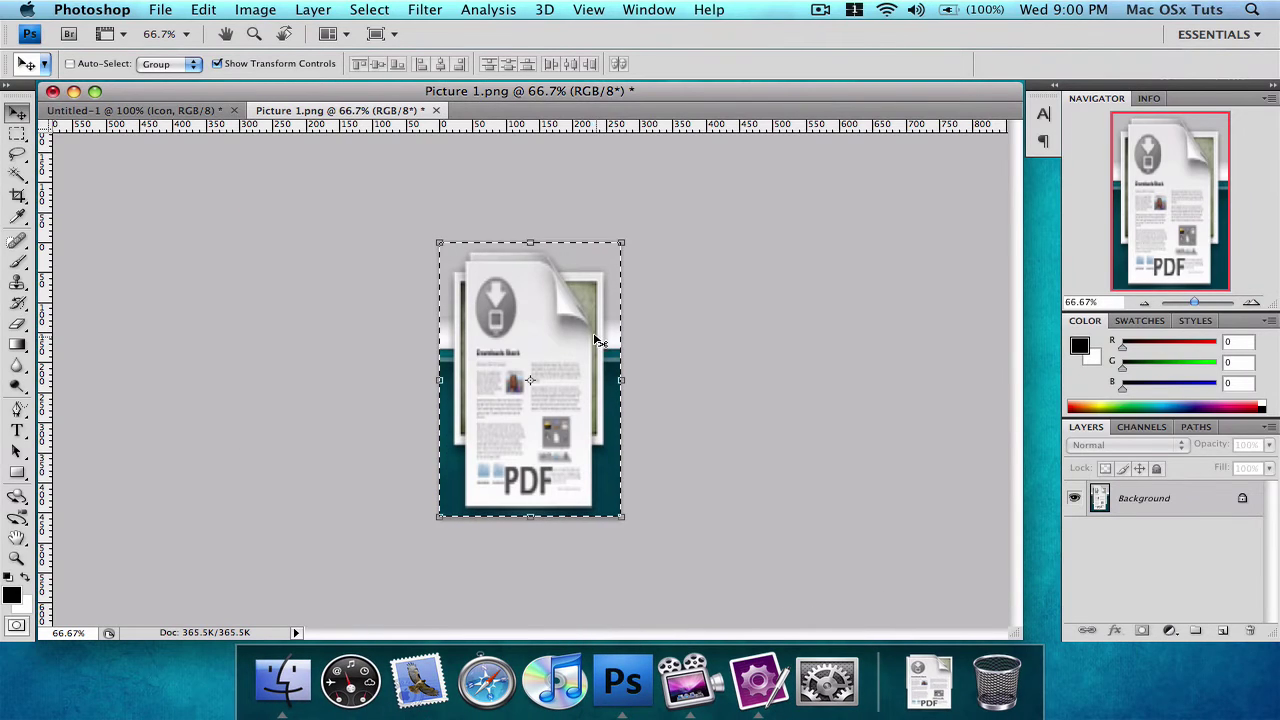
# Create a new document from File > New with width 512 and height 512 pixels.
pyautogui.click(160, 10)
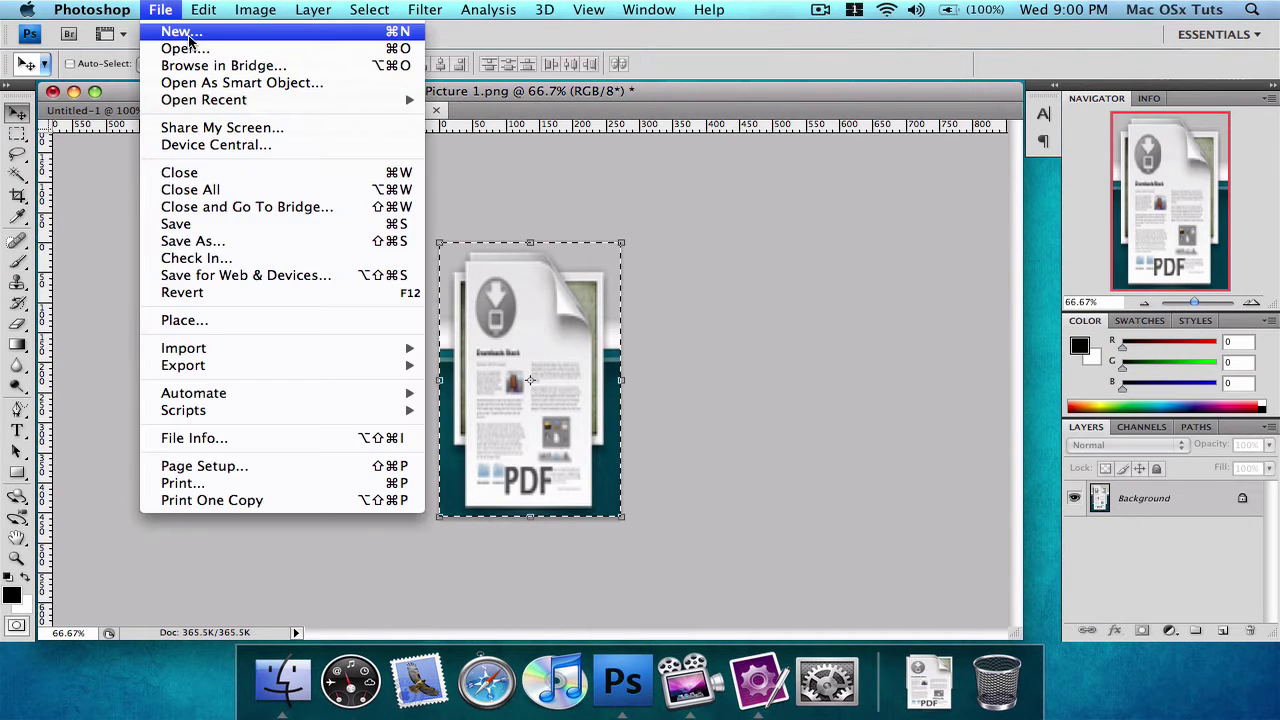
pyautogui.click(190, 40)
pyautogui.doubleClick(623, 219)
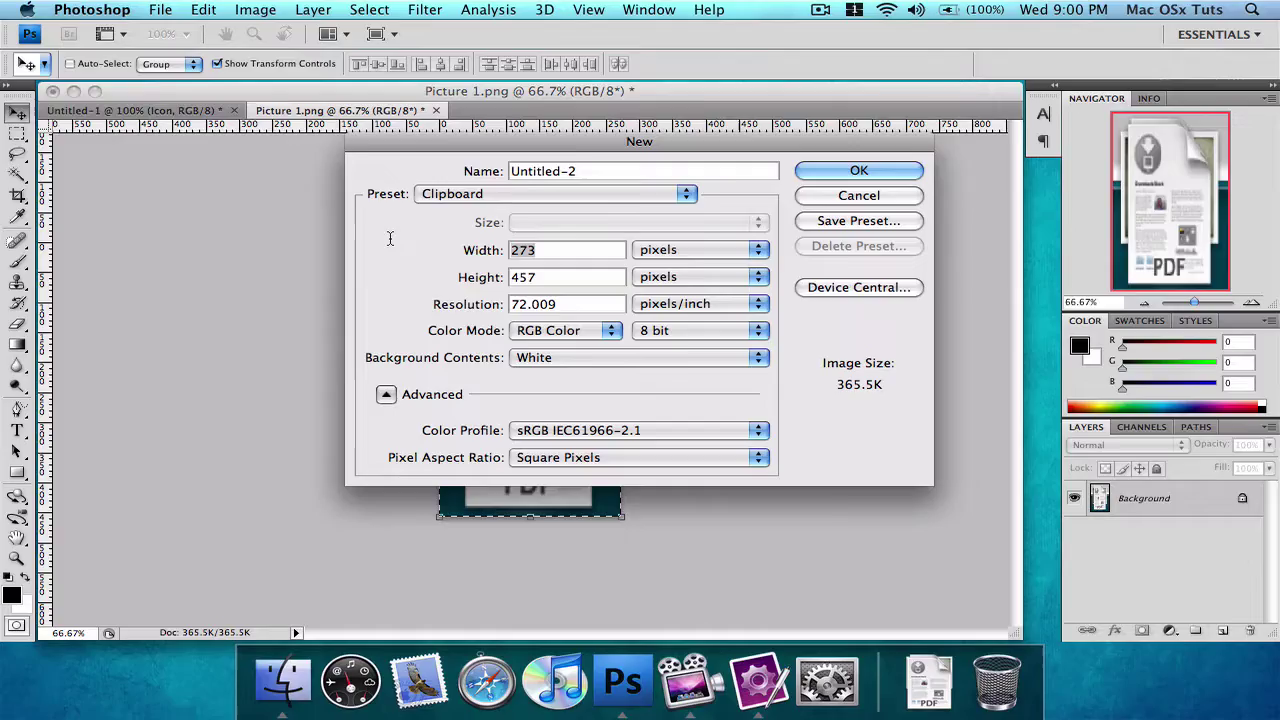
pyautogui.write('512')
pyautogui.press('Tab')
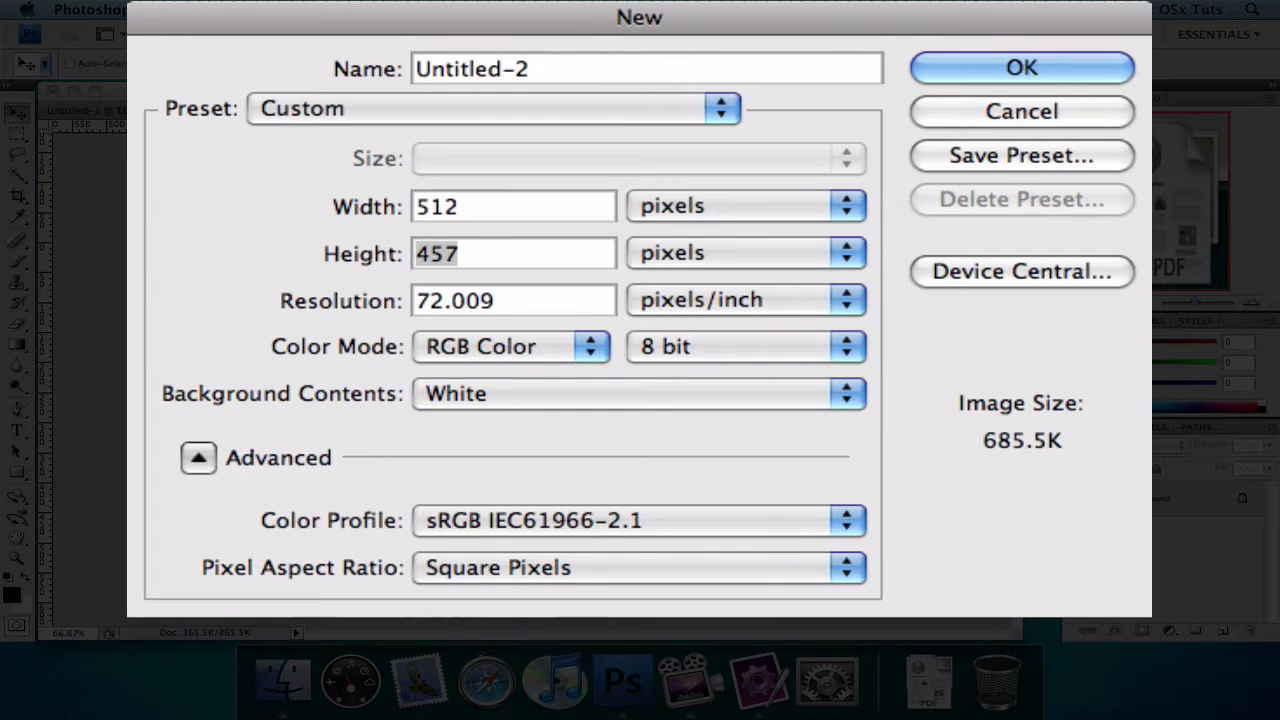
pyautogui.write('512')
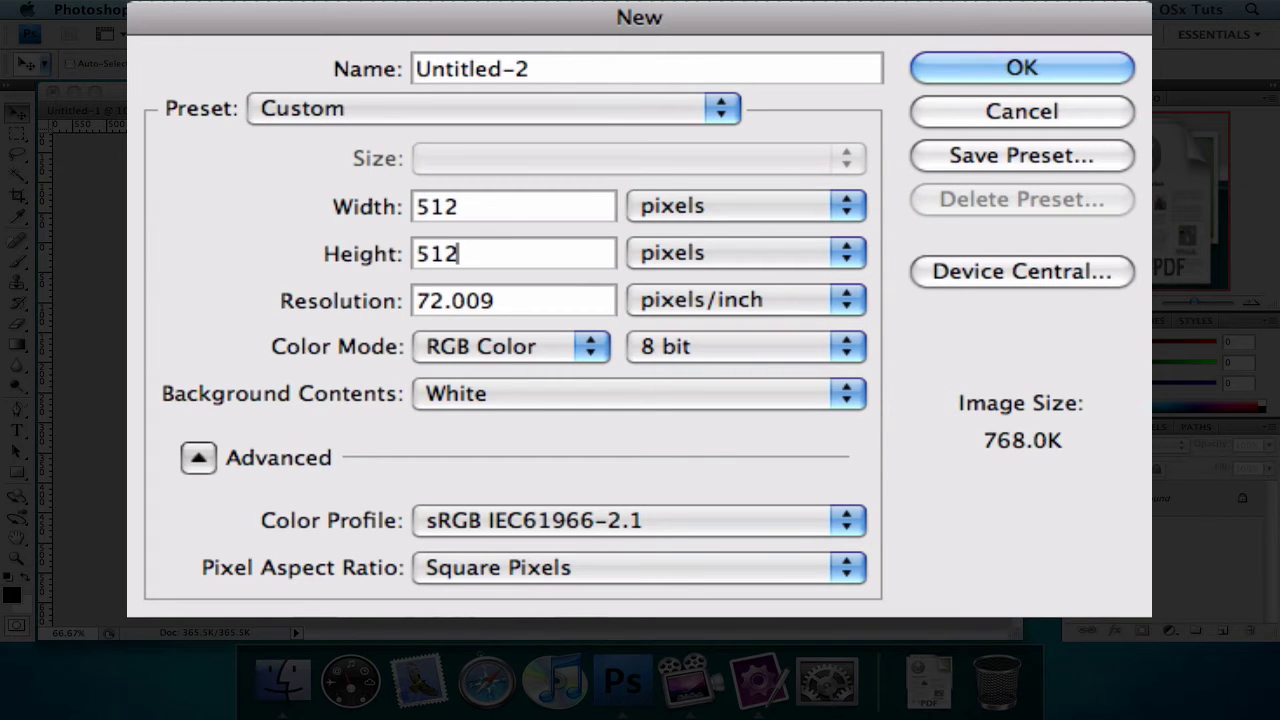
pyautogui.click(1023, 66)
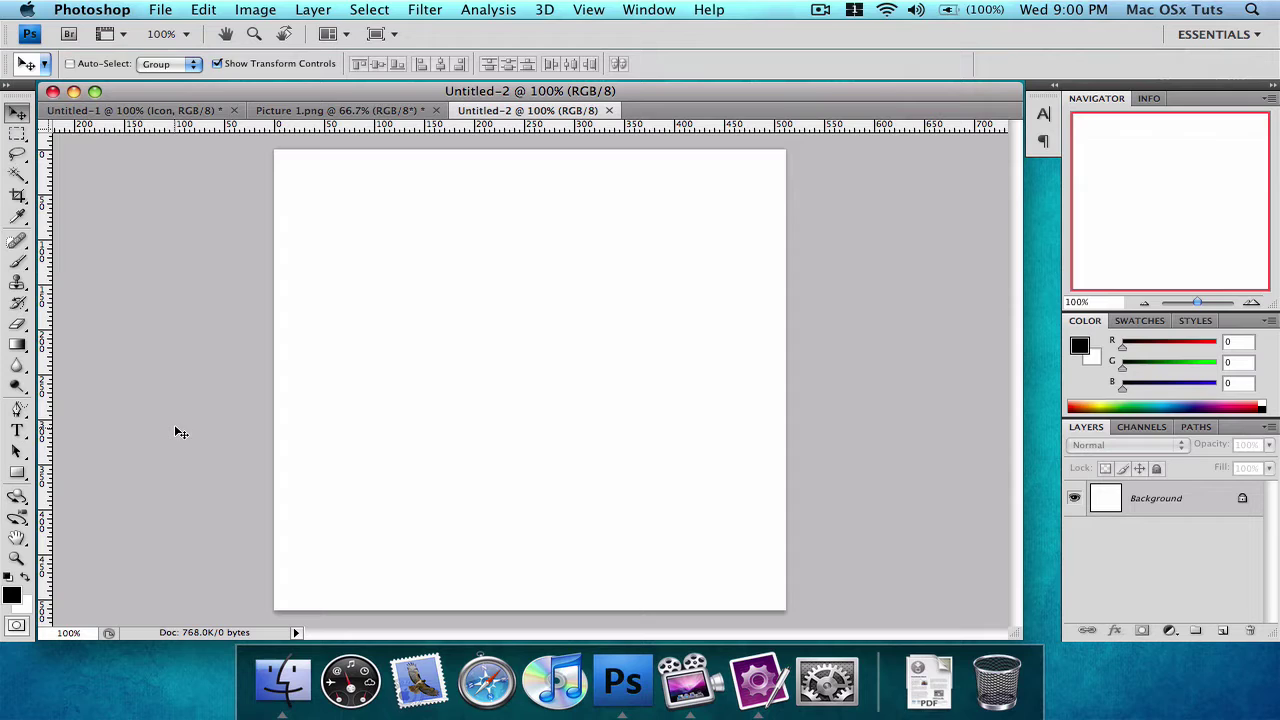
# Draw a black rectangle across the lower canvas, flush with the left edge.
pyautogui.press('u')
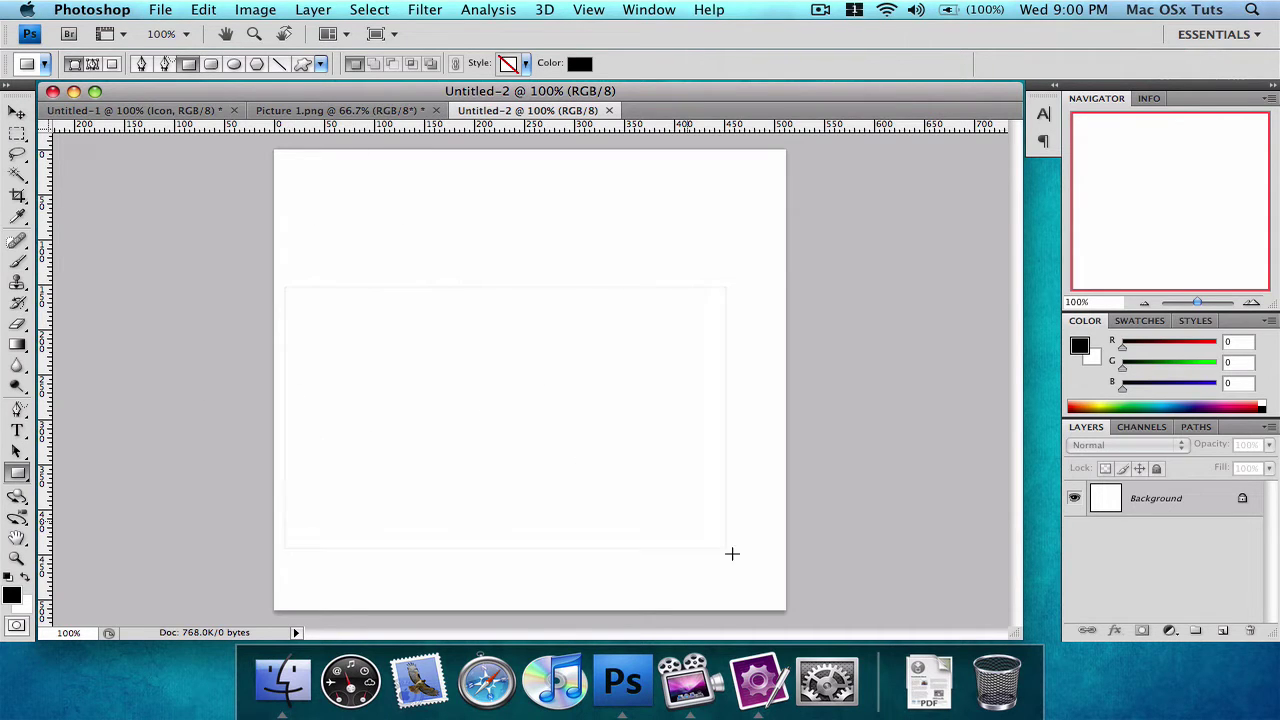
pyautogui.moveTo(732, 553); pyautogui.dragTo(780, 602)
pyautogui.press('v')
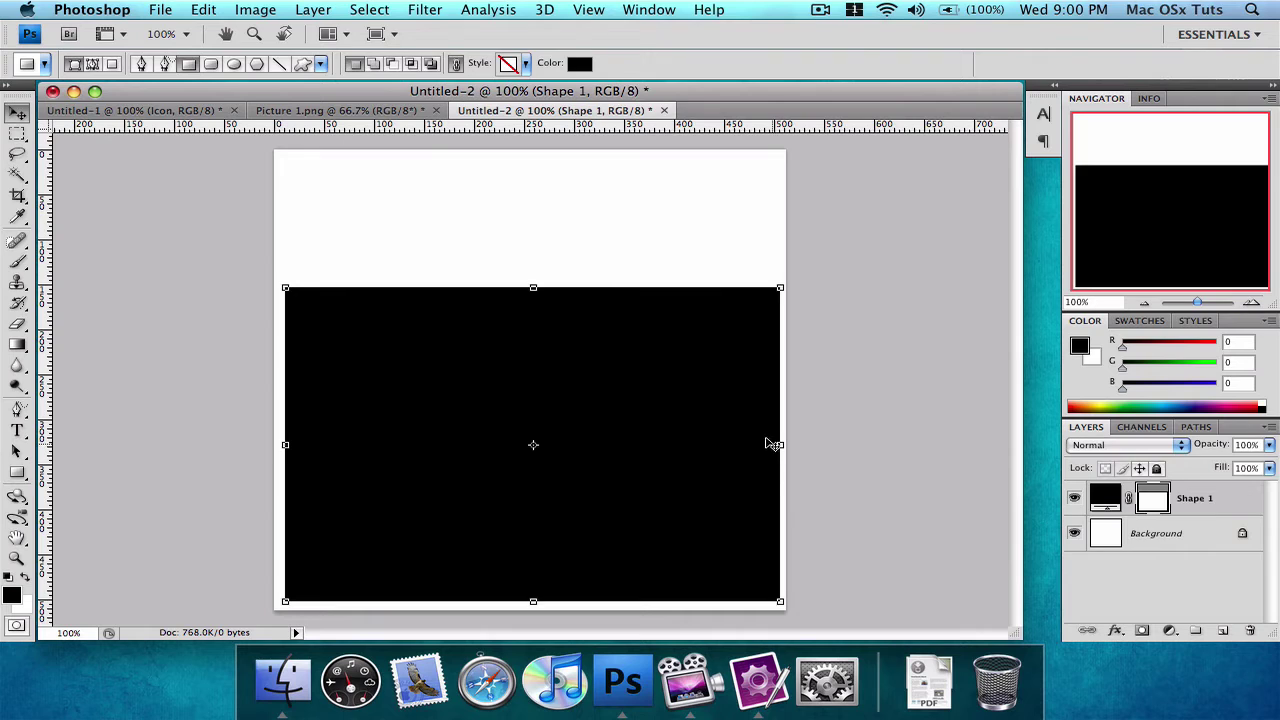
pyautogui.moveTo(740, 437); pyautogui.dragTo(738, 436)
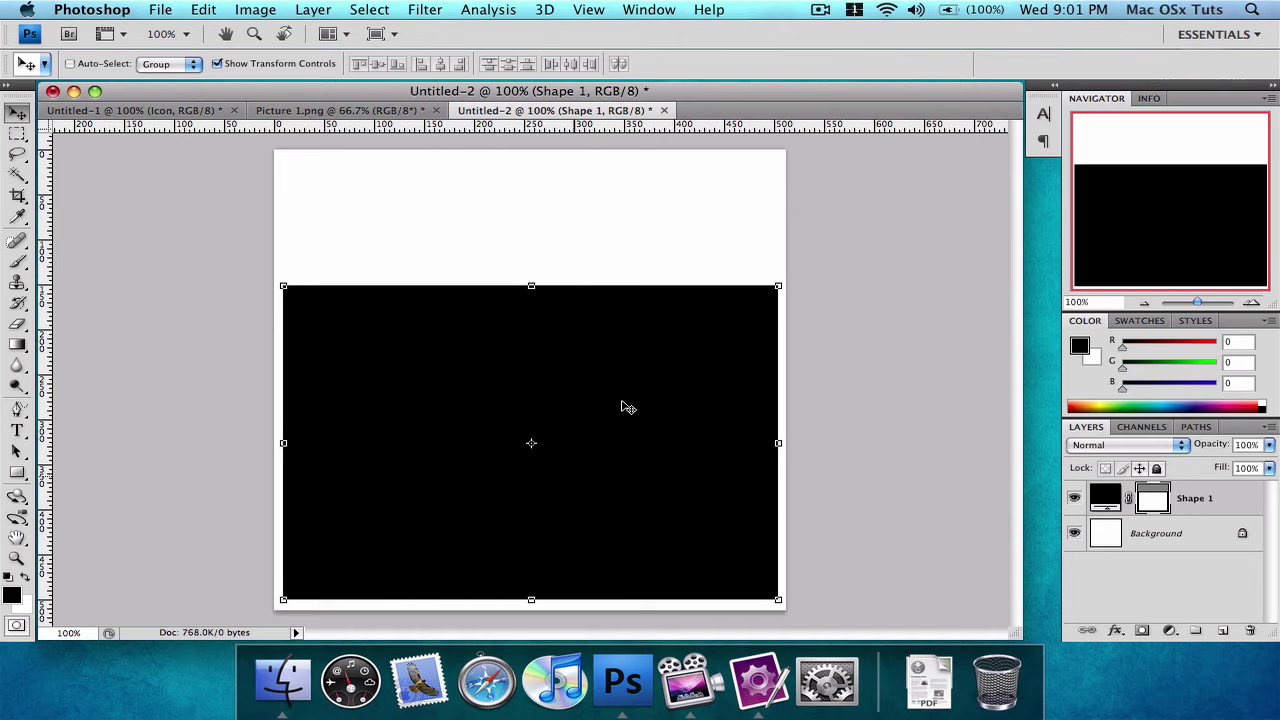
# Rasterize the Shape 1 layer and rename it 'Front'.
pyautogui.rightClick(1243, 498)
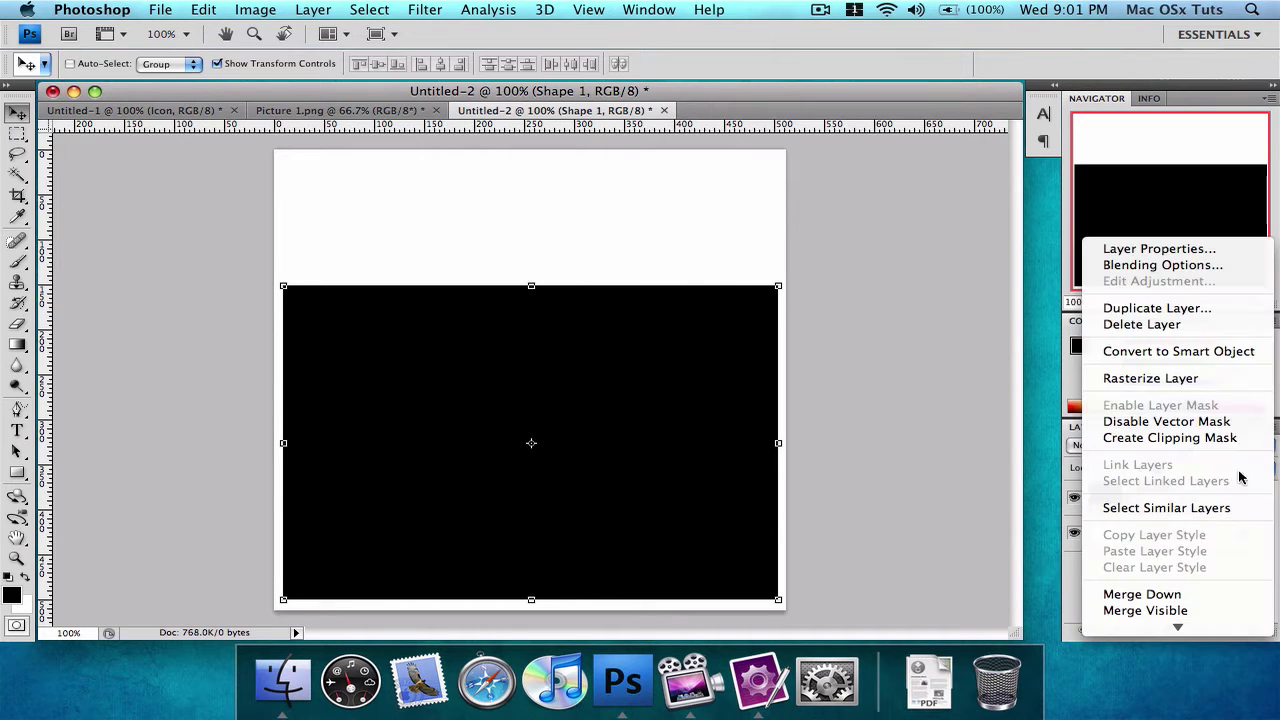
pyautogui.click(1212, 394)
pyautogui.doubleClick(1160, 505)
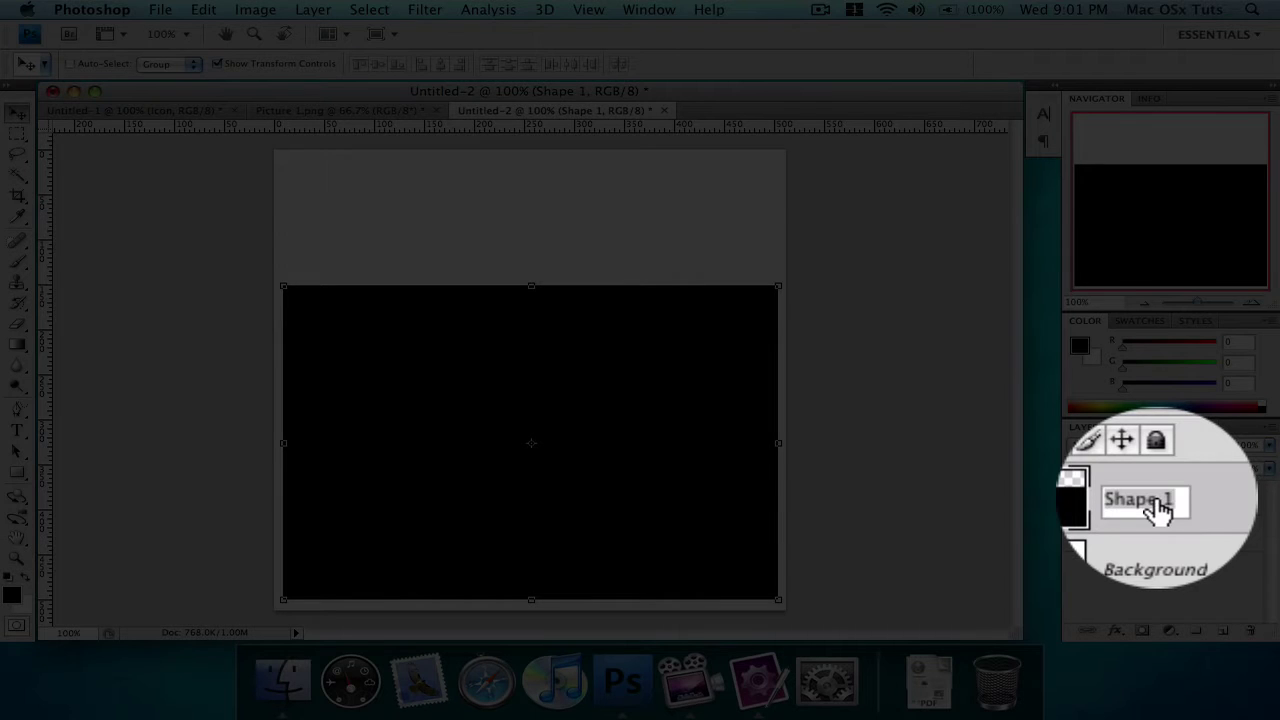
pyautogui.write('Front')
pyautogui.press('Return')
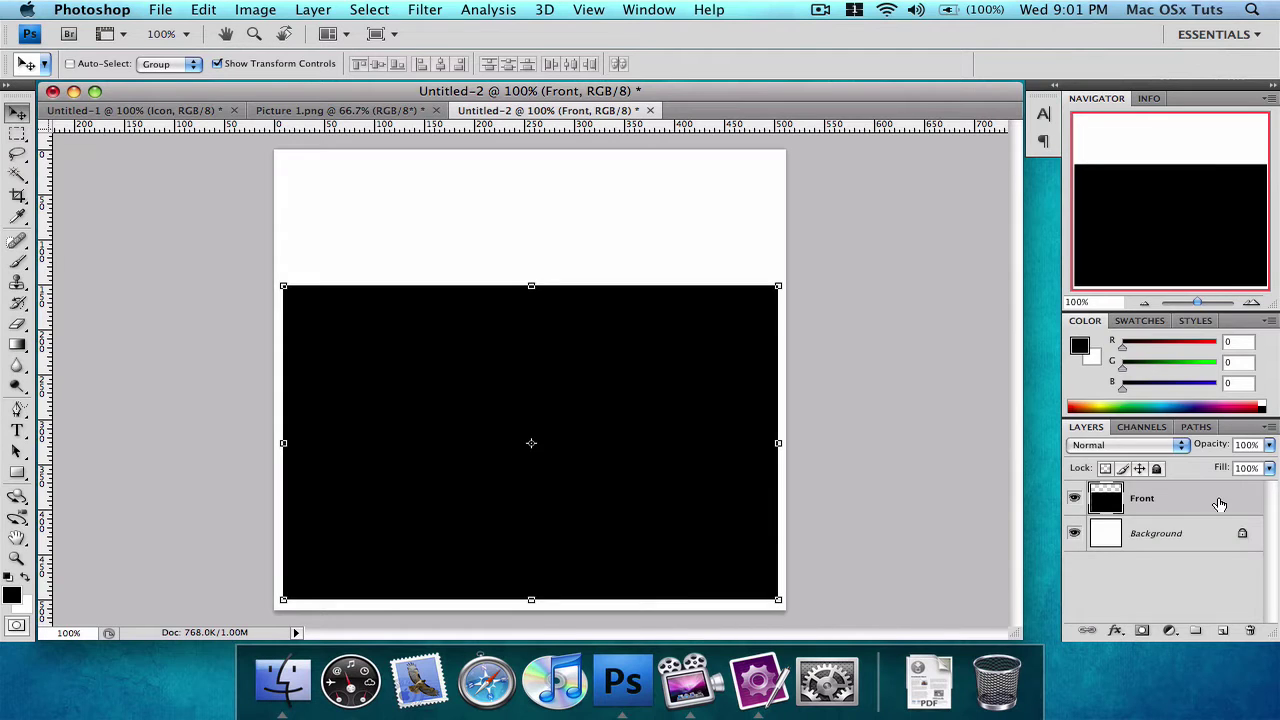
# Add a gradient overlay to Front with its dark stop changed to medium grey.
pyautogui.doubleClick(1215, 500)
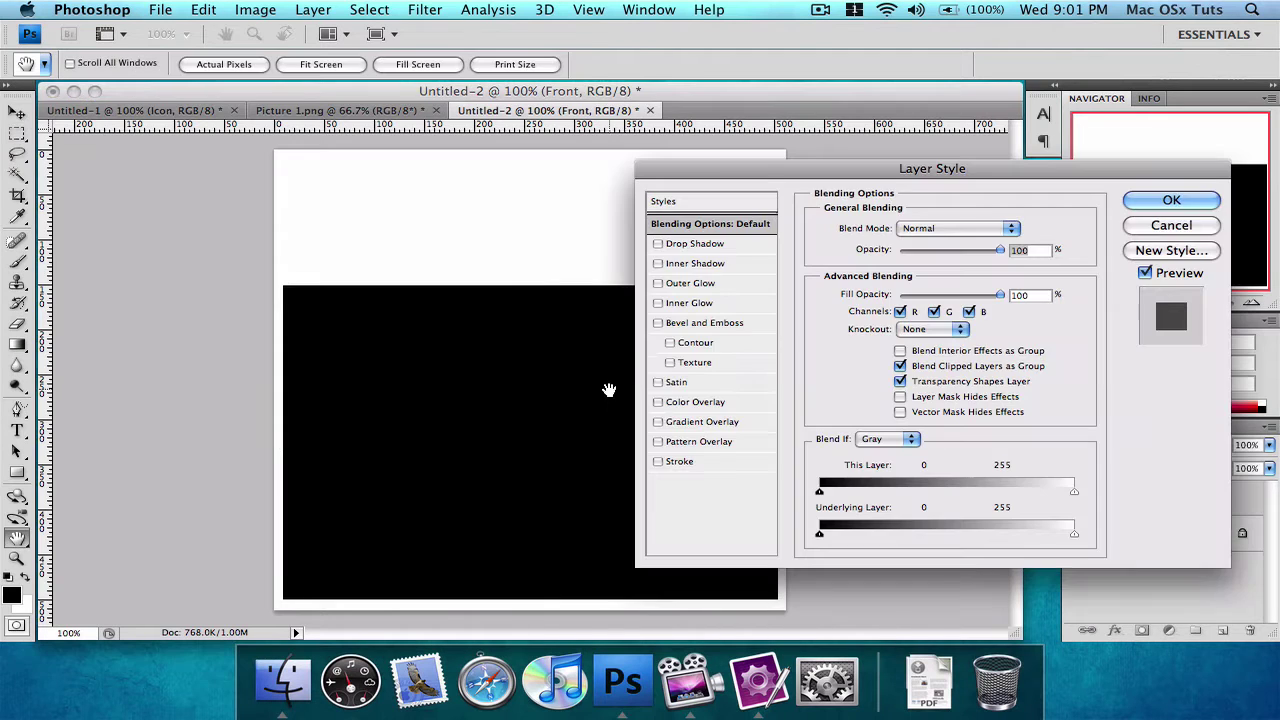
pyautogui.click(672, 425)
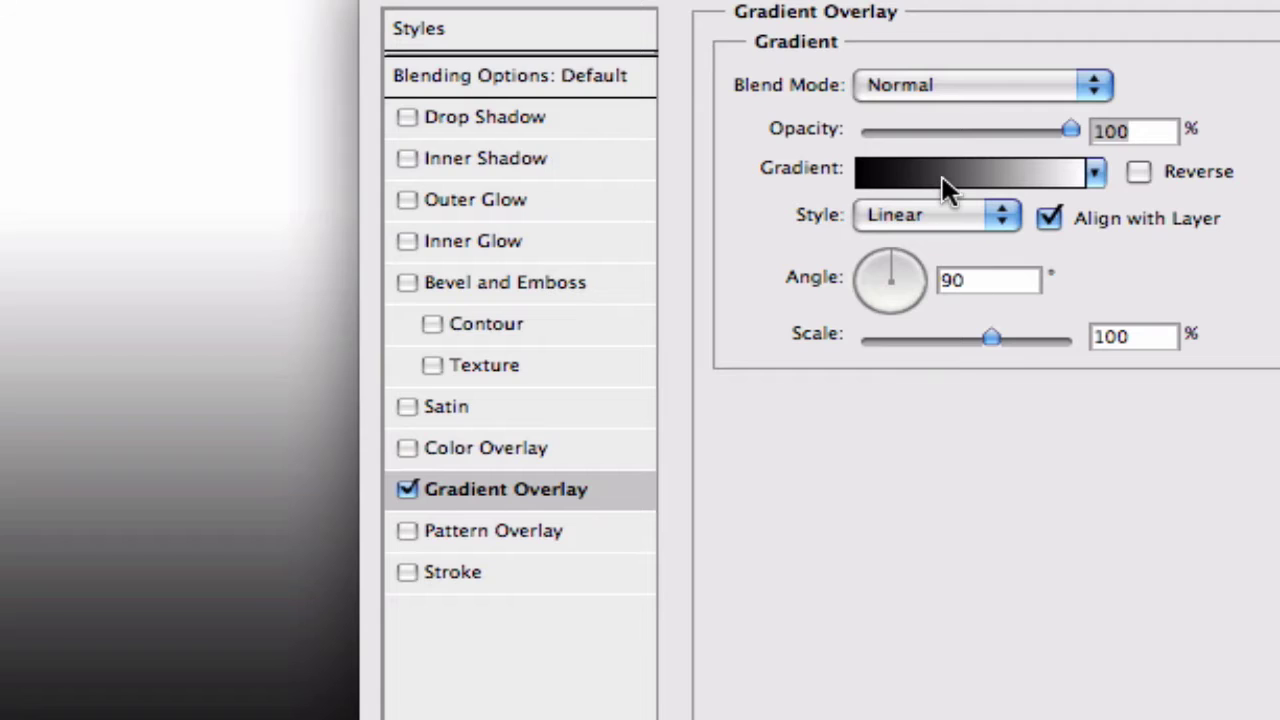
pyautogui.click(948, 175)
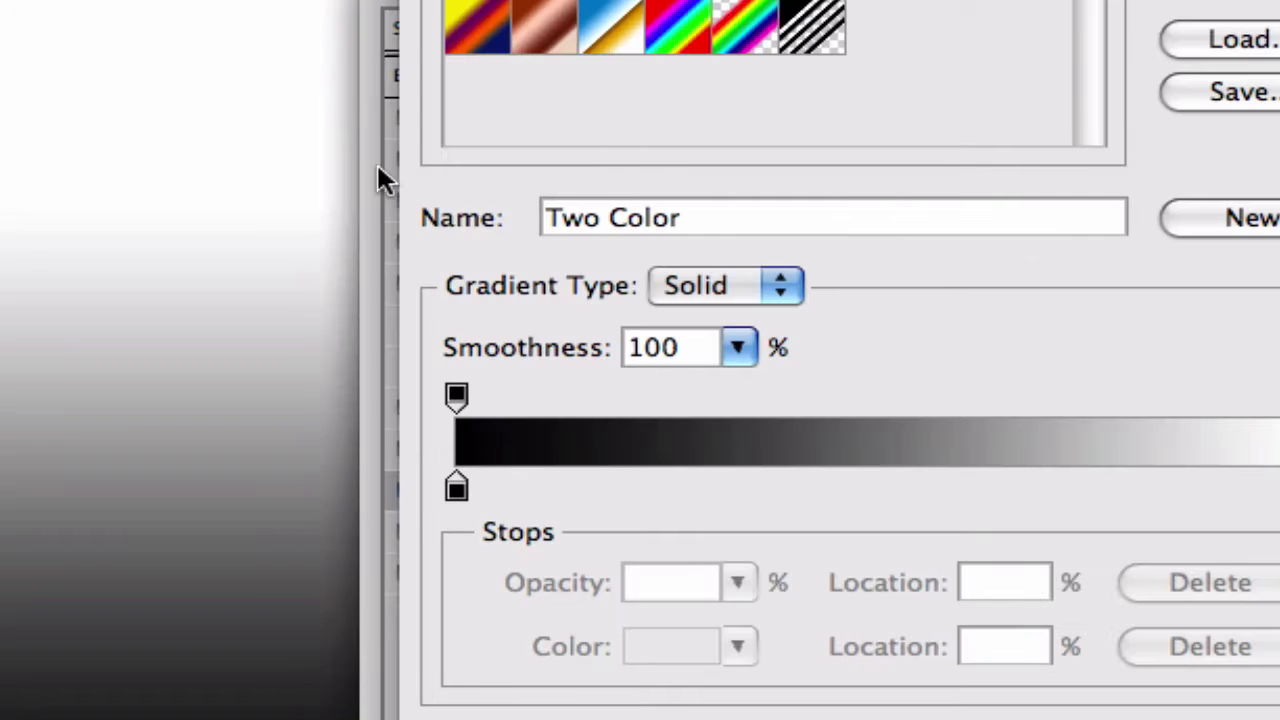
pyautogui.doubleClick(460, 490)
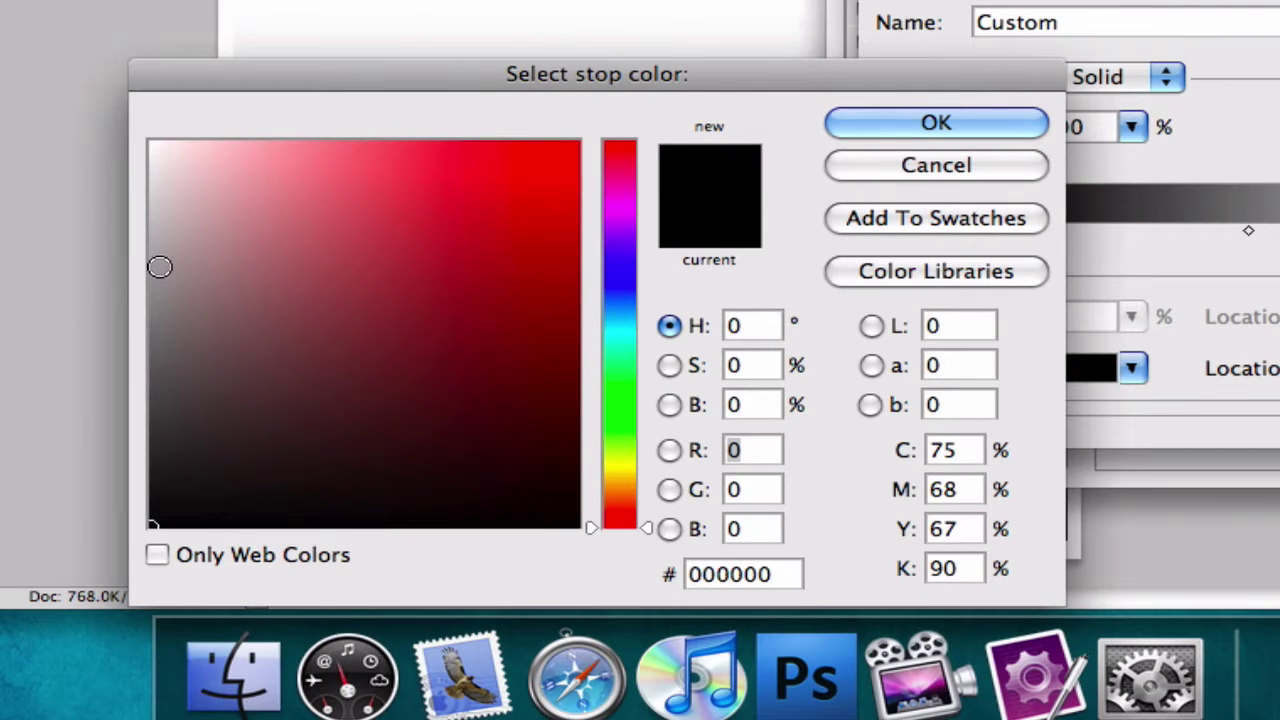
pyautogui.moveTo(160, 267)
pyautogui.mouseDown()
pyautogui.moveTo(130, 277)
pyautogui.moveTo(128, 316)
pyautogui.mouseUp()
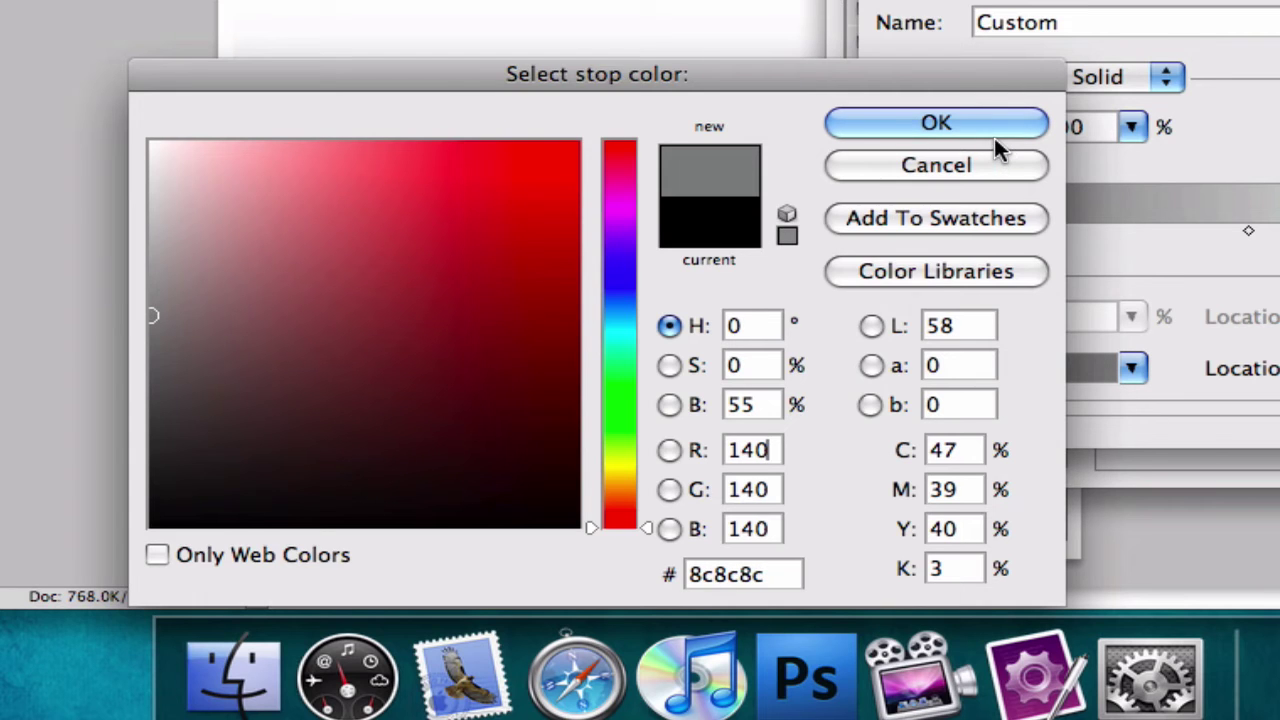
pyautogui.click(988, 121)
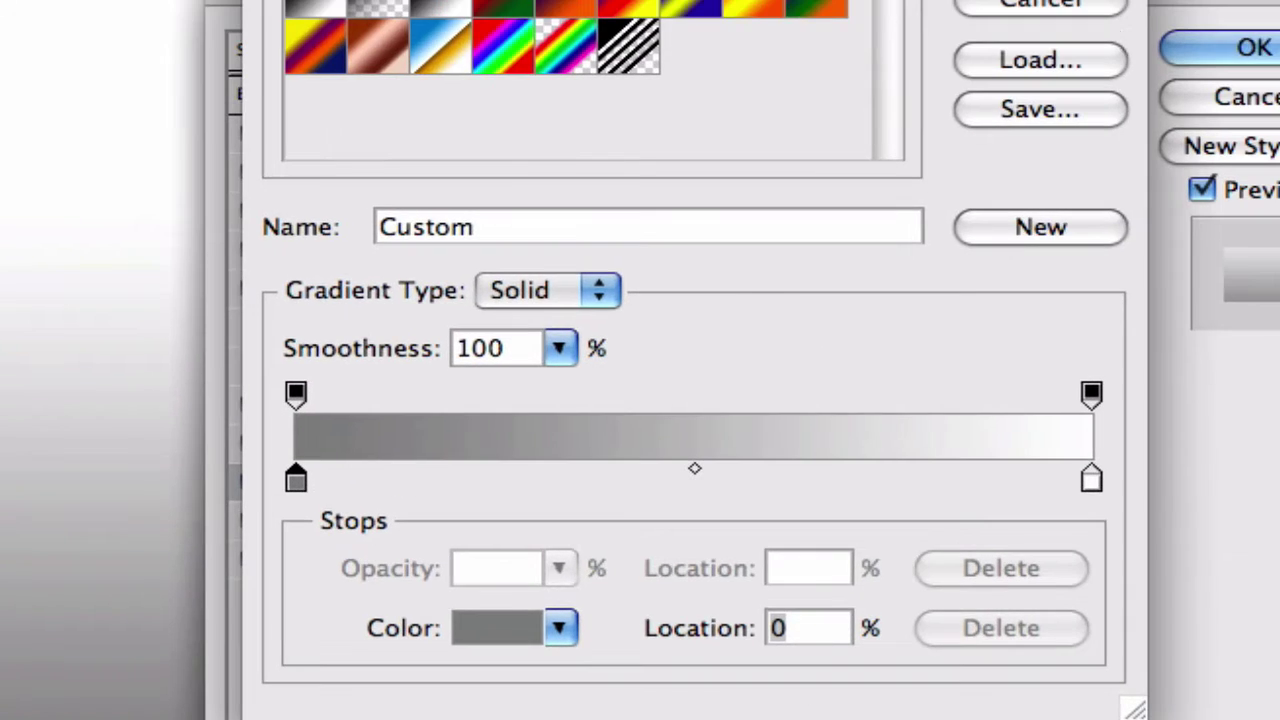
pyautogui.press('Return')
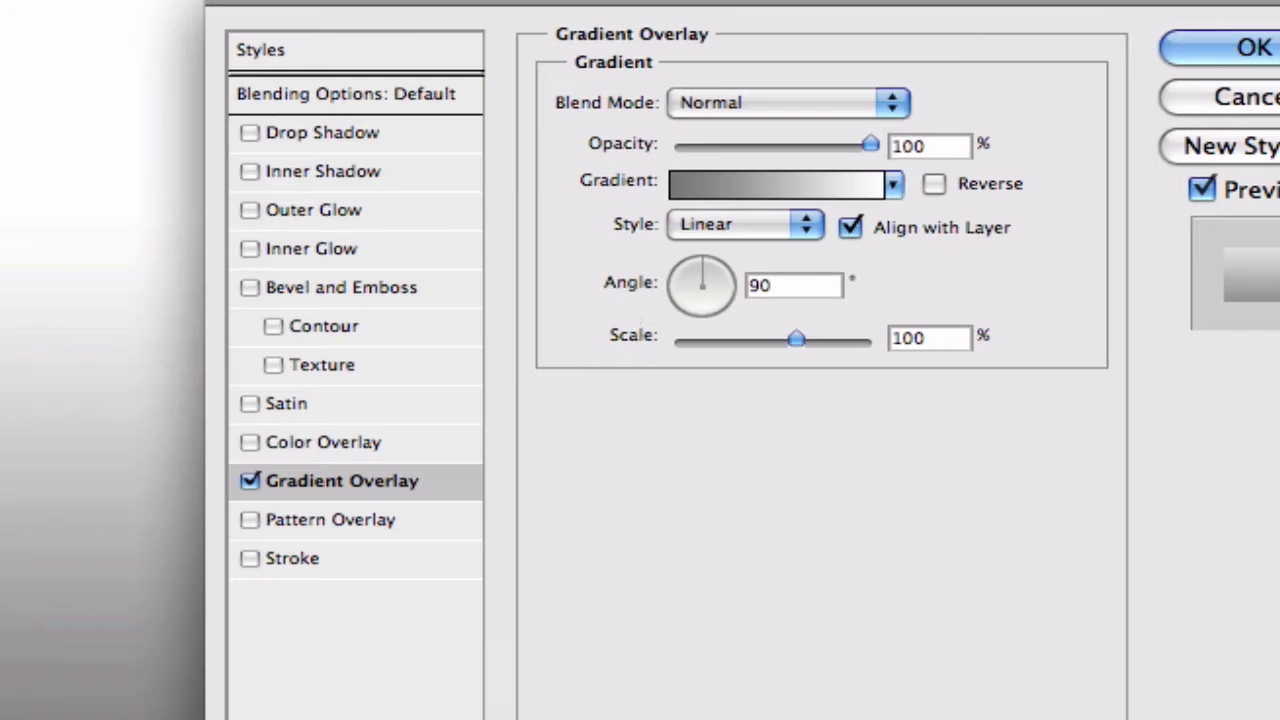
# Add a 1 px black stroke positioned inside the shape.
pyautogui.click(368, 558)
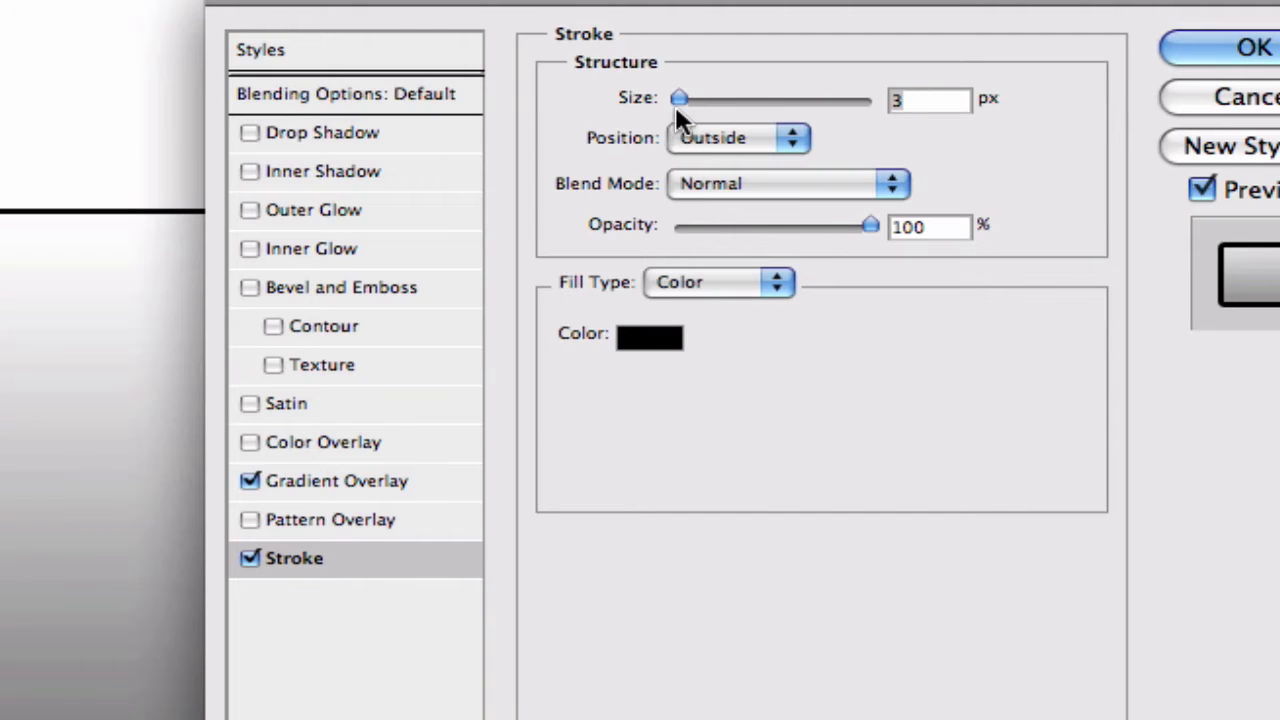
pyautogui.moveTo(679, 95); pyautogui.dragTo(651, 89)
pyautogui.click(677, 140)
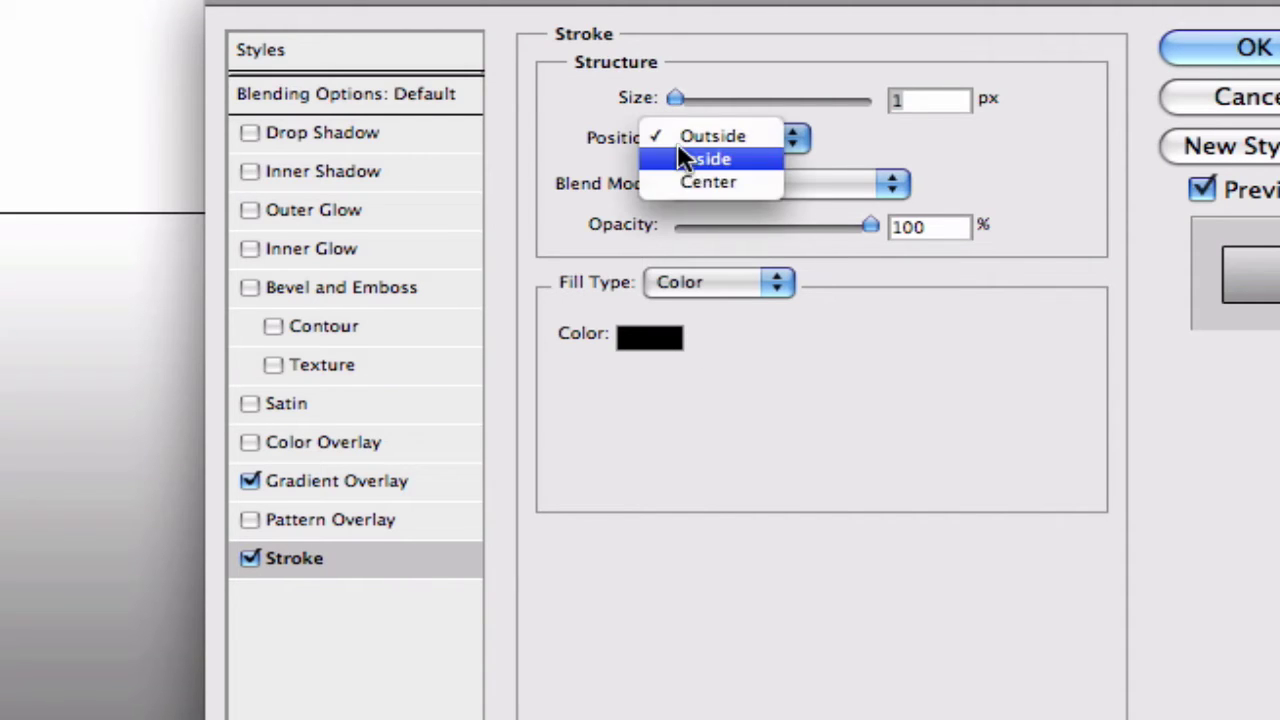
pyautogui.click(686, 158)
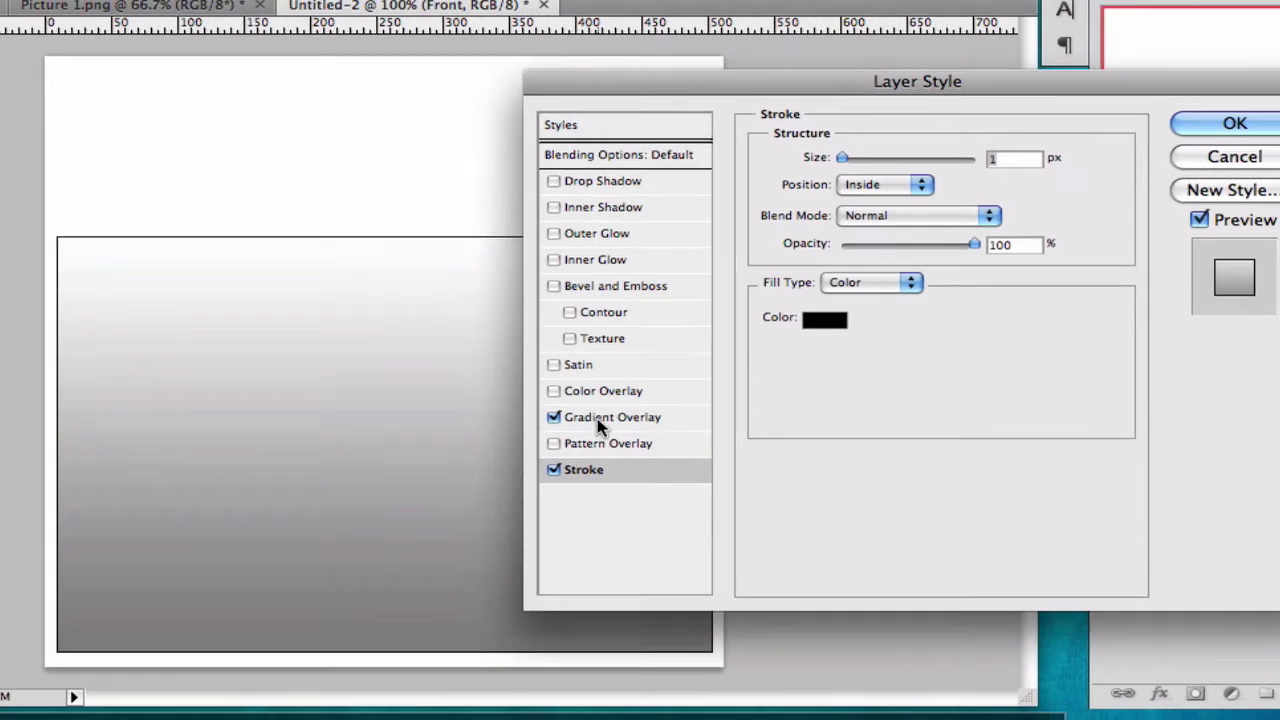
# Reposition the gradient so the top stays lighter, then apply both effects.
pyautogui.click(295, 481)
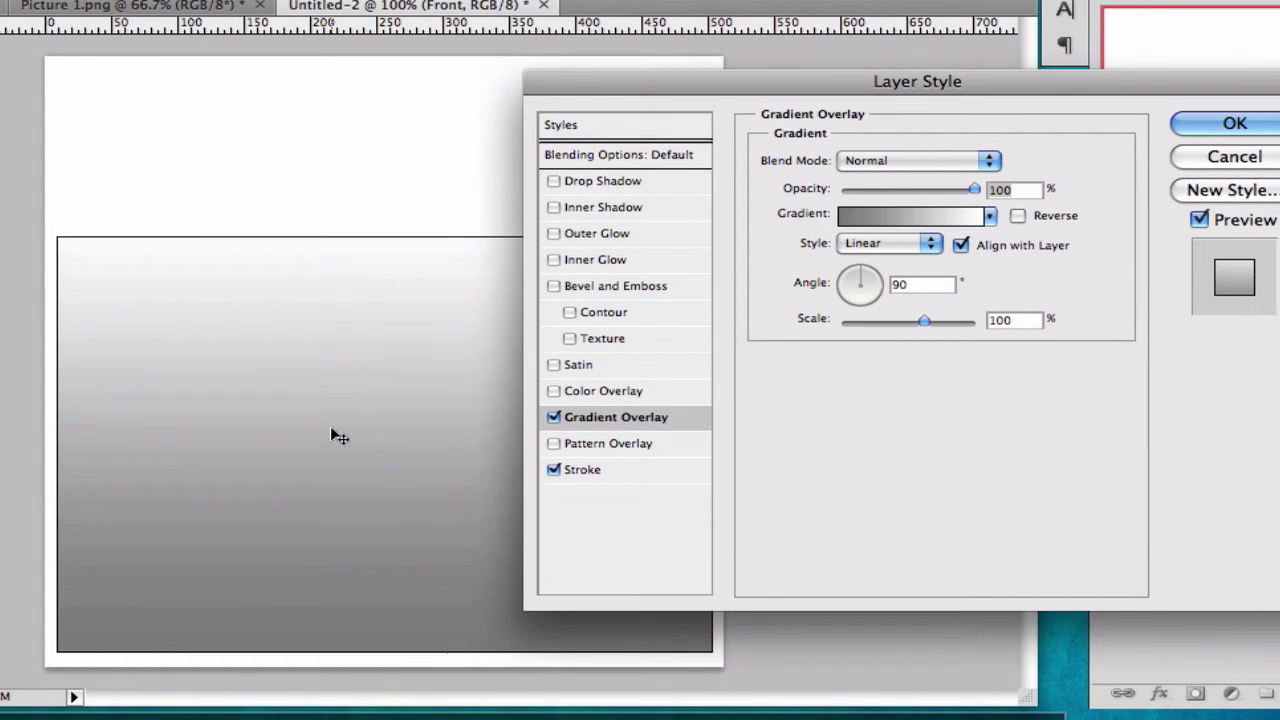
pyautogui.moveTo(330, 426); pyautogui.dragTo(335, 402)
pyautogui.moveTo(138, 653); pyautogui.dragTo(263, 514)
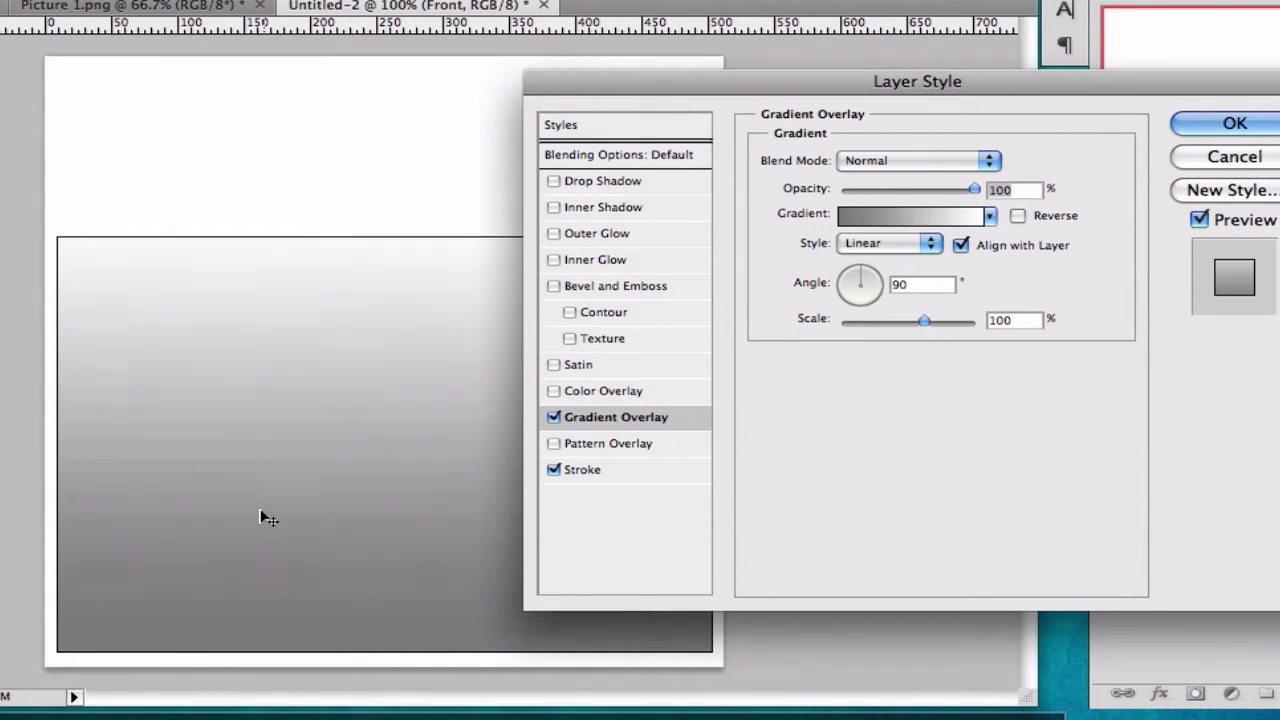
pyautogui.click(1258, 124)
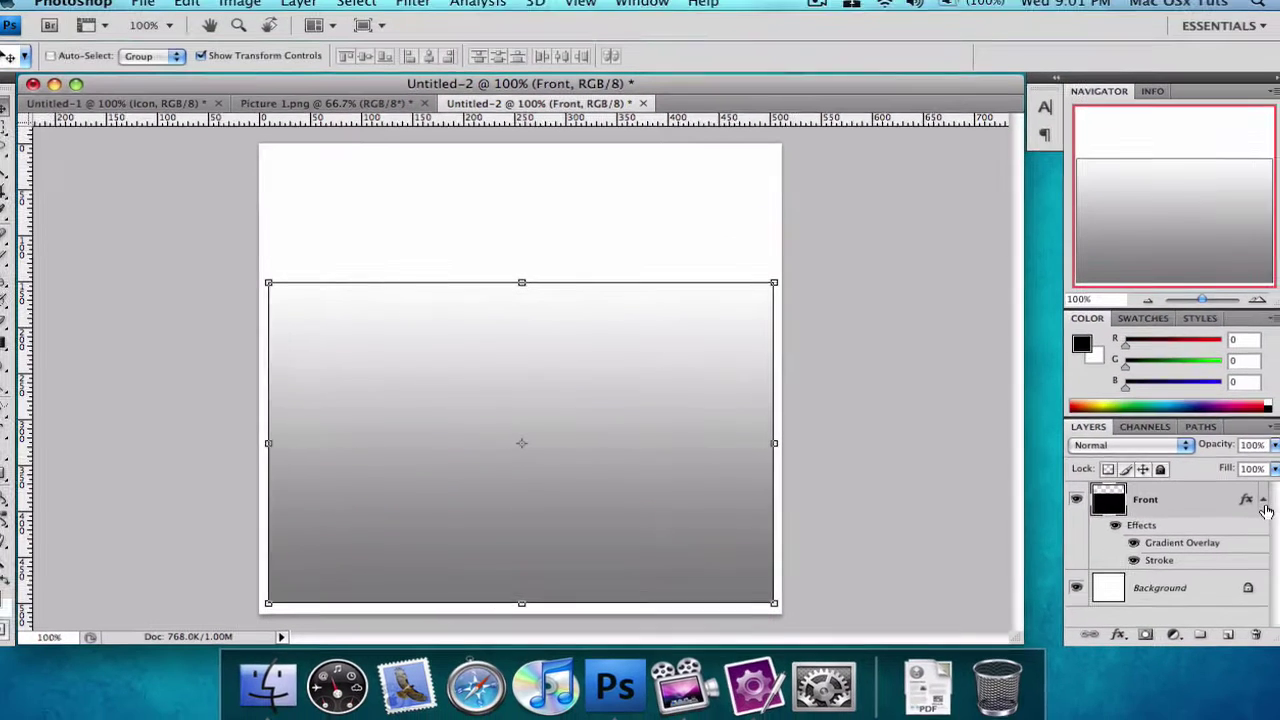
# Duplicate the Front layer and move the copy directly below the original.
pyautogui.click(1257, 497)
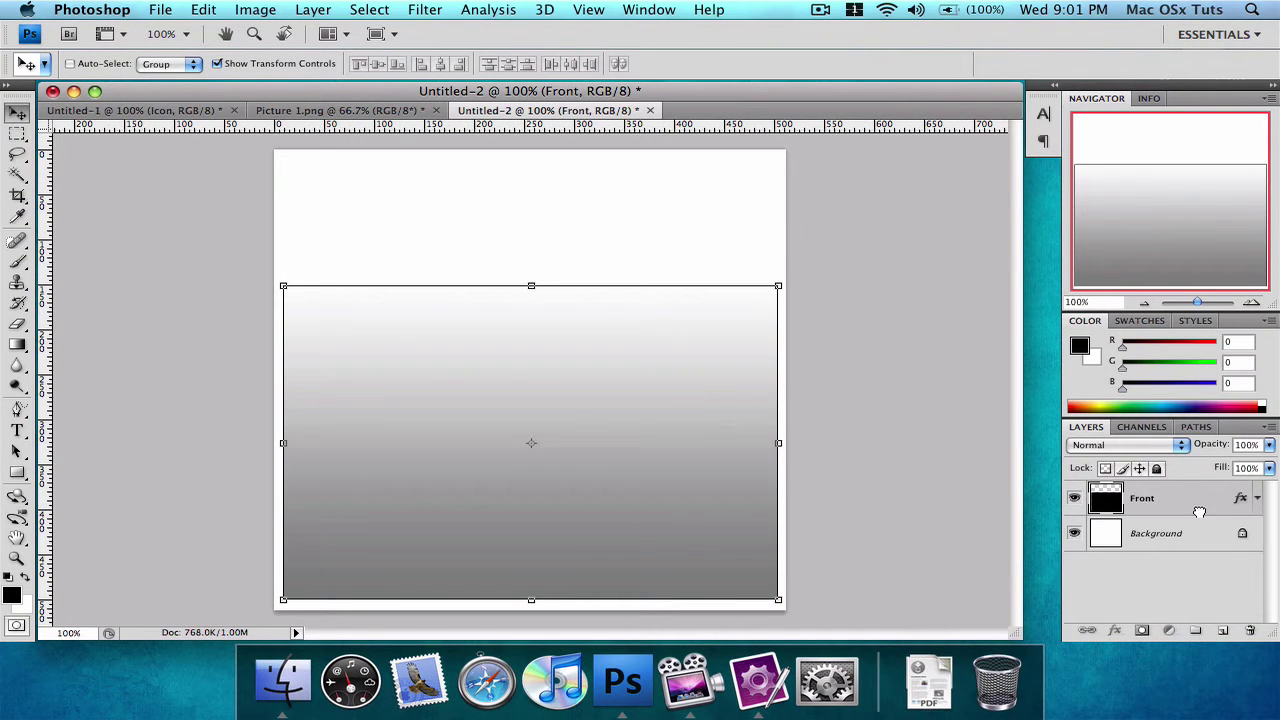
pyautogui.moveTo(1197, 508); pyautogui.dragTo(1222, 630)
pyautogui.moveTo(1197, 502); pyautogui.dragTo(1188, 545)
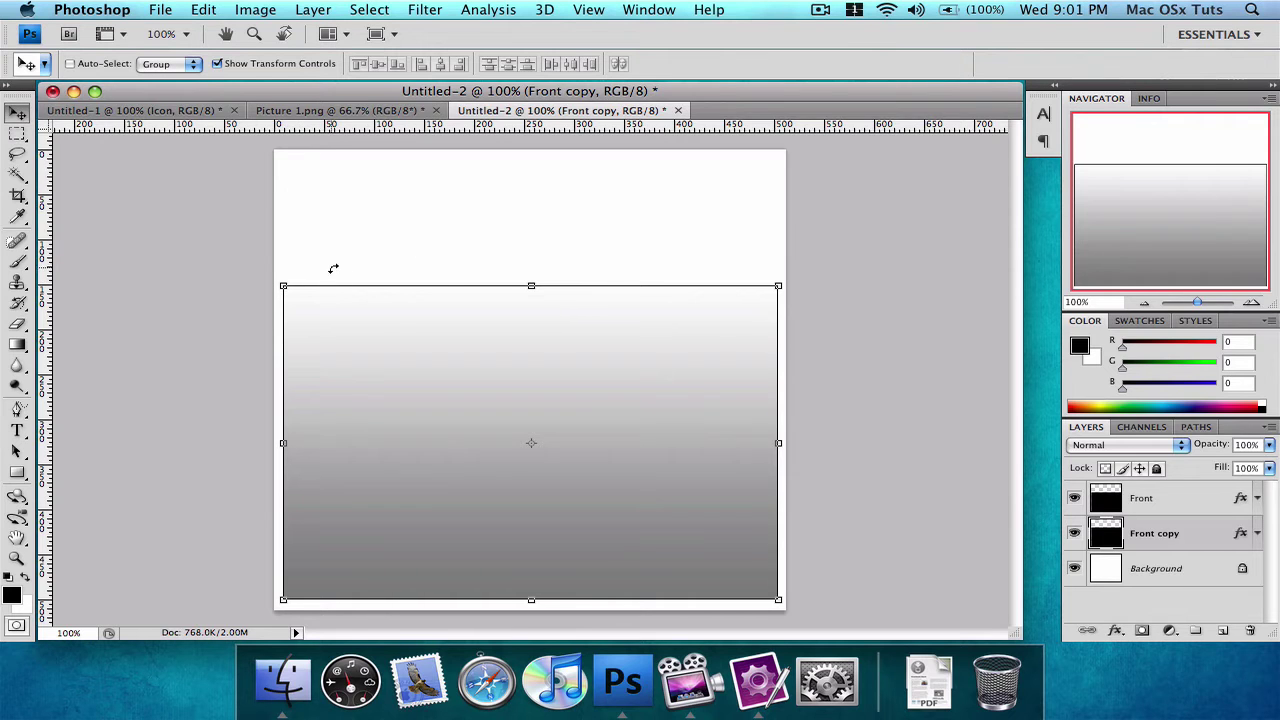
pyautogui.click(180, 110)
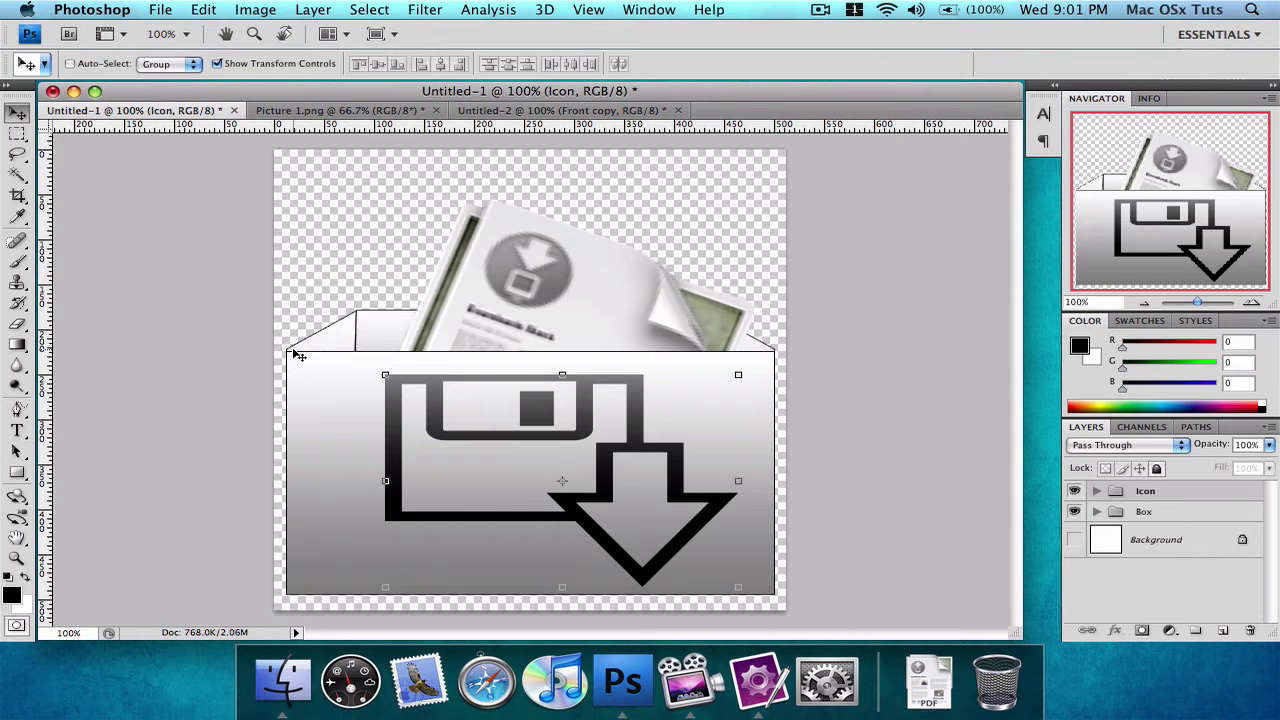
pyautogui.click(560, 110)
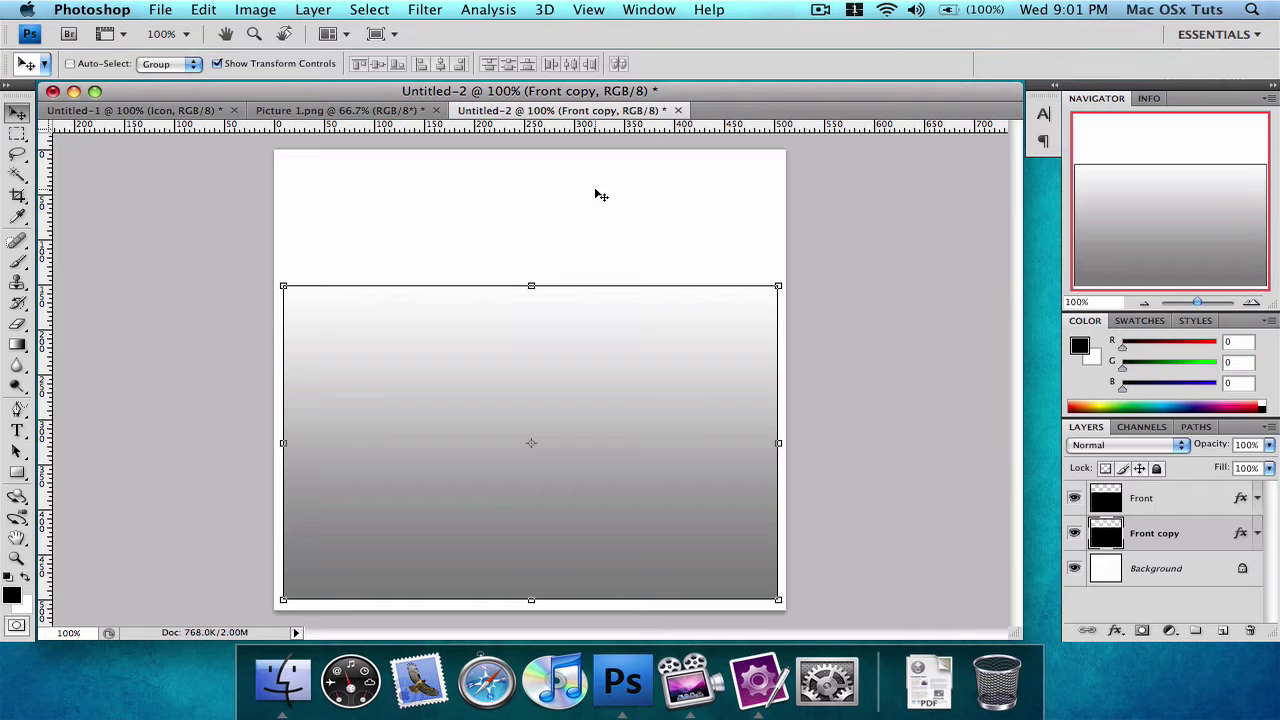
# Rename the Front copy layer to 'Left'.
pyautogui.doubleClick(1172, 540)
pyautogui.press('Escape')
pyautogui.doubleClick(1140, 538)
pyautogui.write('Left')
pyautogui.press('Return')
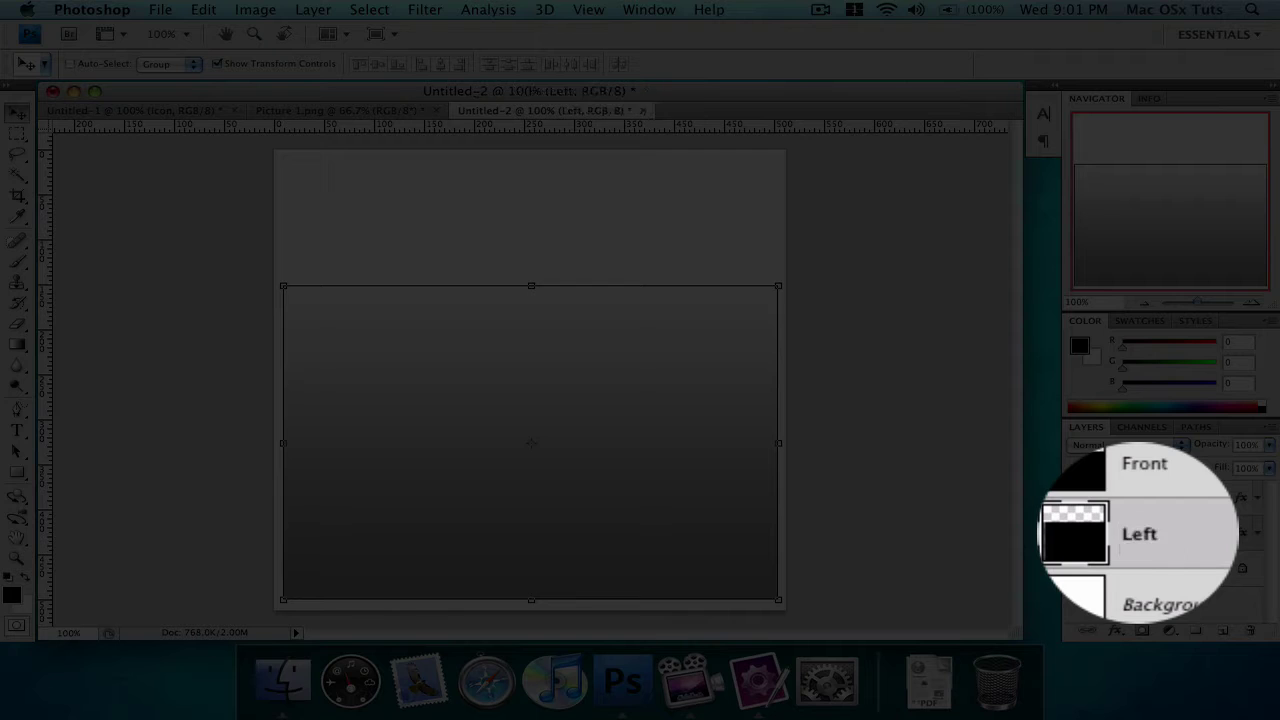
# Skew the Left layer into a narrow slanted flap above the box's left edge.
pyautogui.click(205, 9)
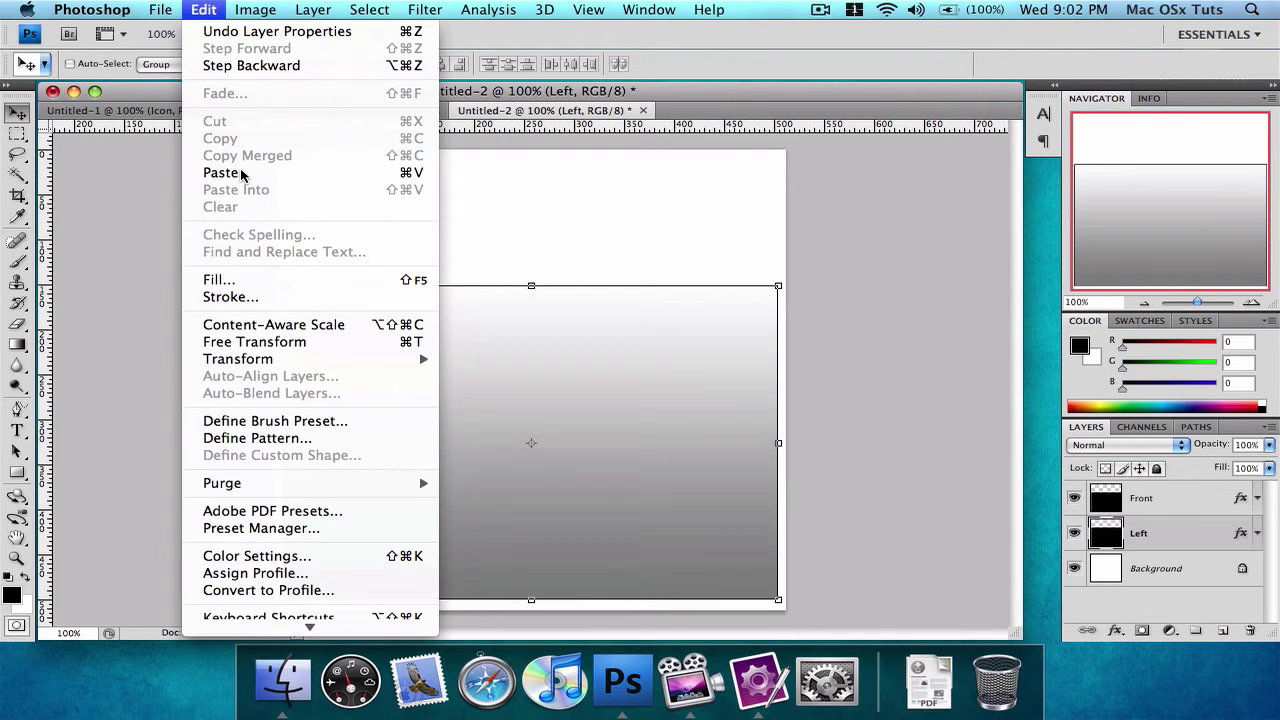
pyautogui.click(74, 177)
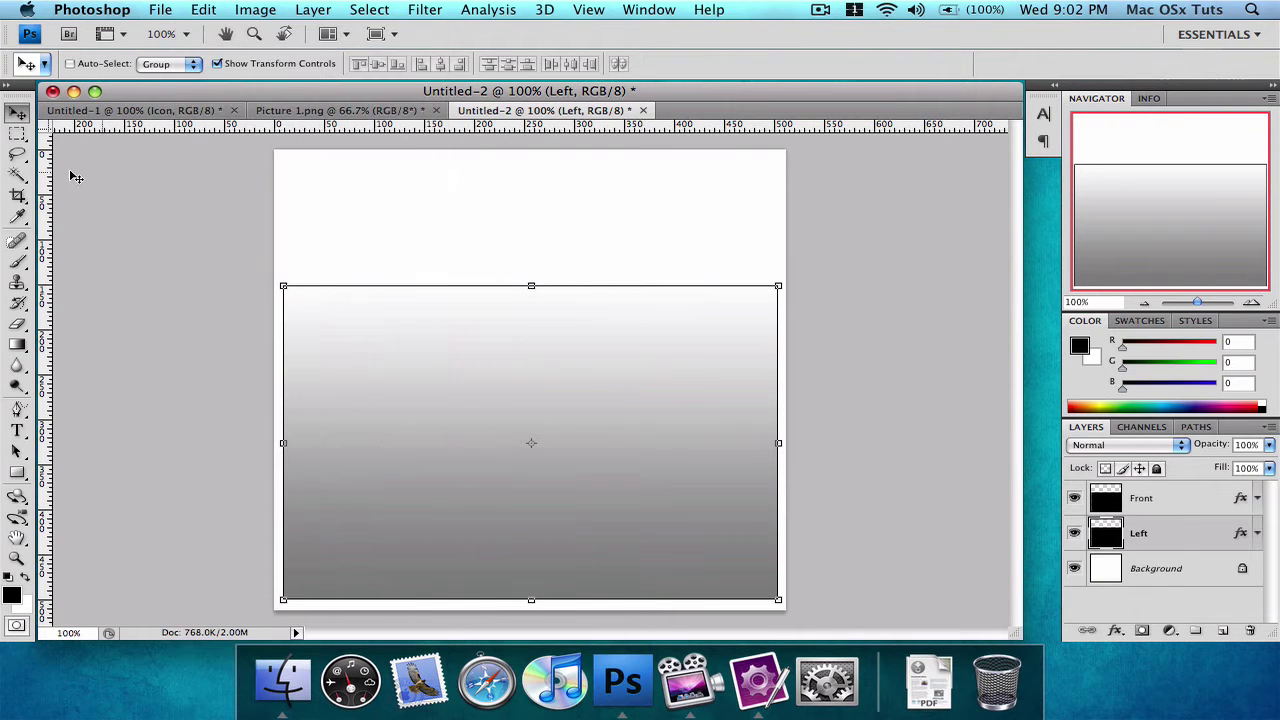
pyautogui.click(205, 9)
pyautogui.moveTo(324, 362)
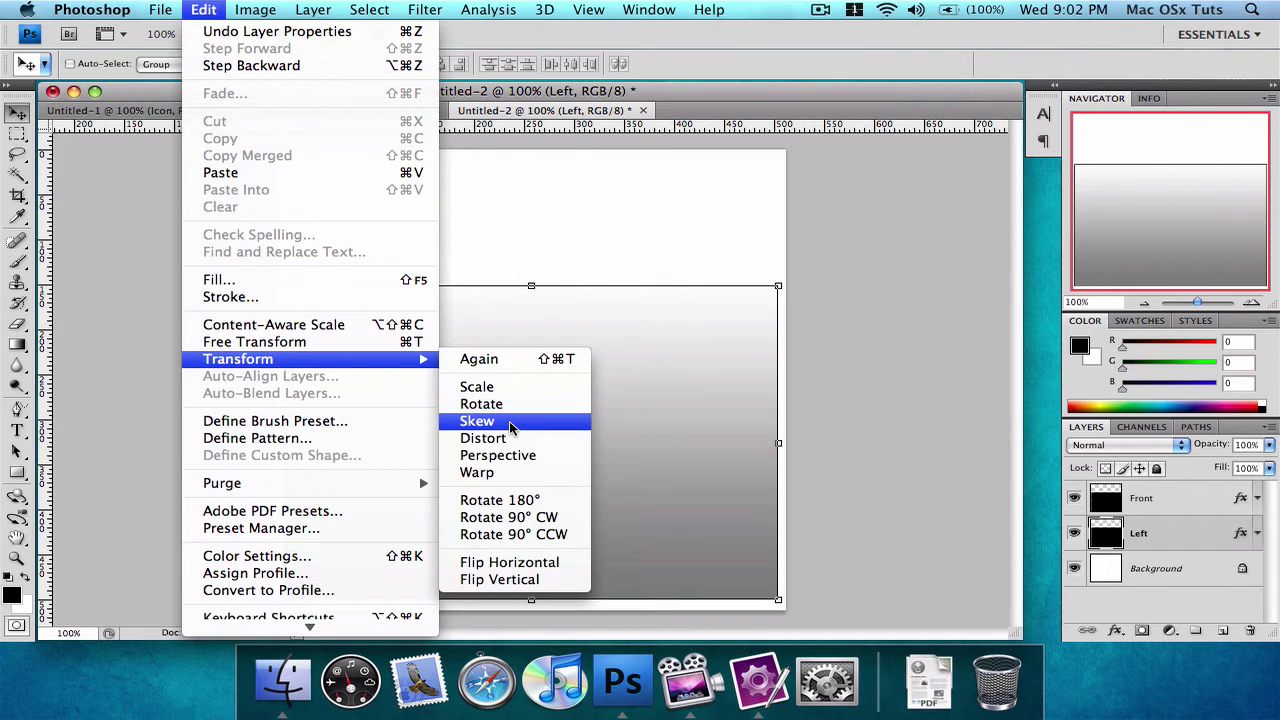
pyautogui.click(510, 424)
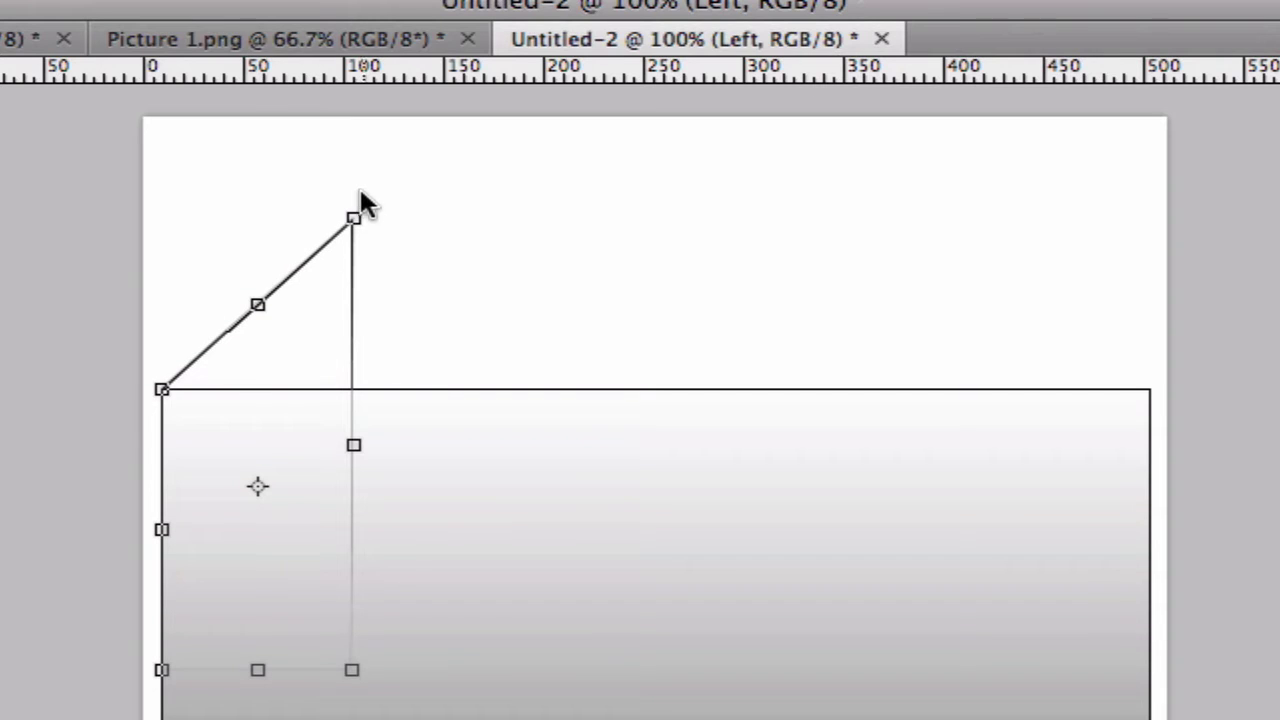
pyautogui.moveTo(353, 217); pyautogui.dragTo(364, 278)
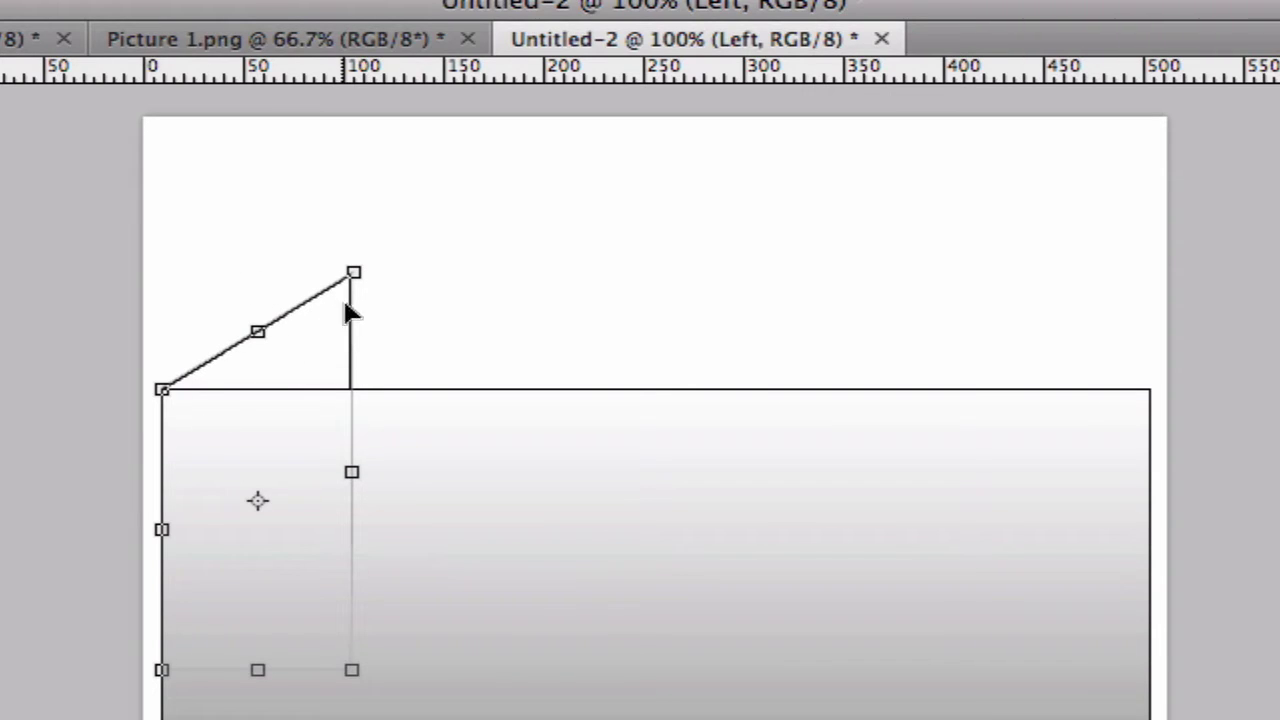
pyautogui.moveTo(349, 479); pyautogui.dragTo(313, 505)
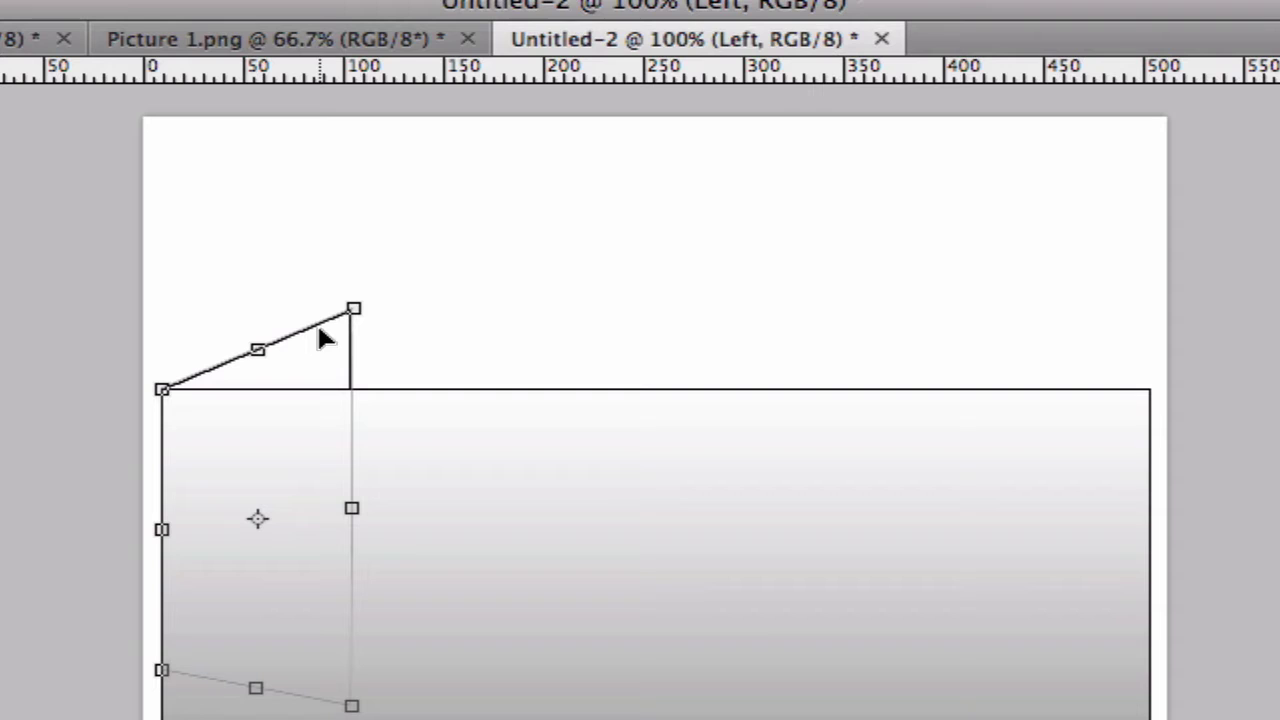
pyautogui.moveTo(257, 352)
pyautogui.mouseDown()
pyautogui.moveTo(274, 346)
pyautogui.moveTo(258, 349)
pyautogui.mouseUp()
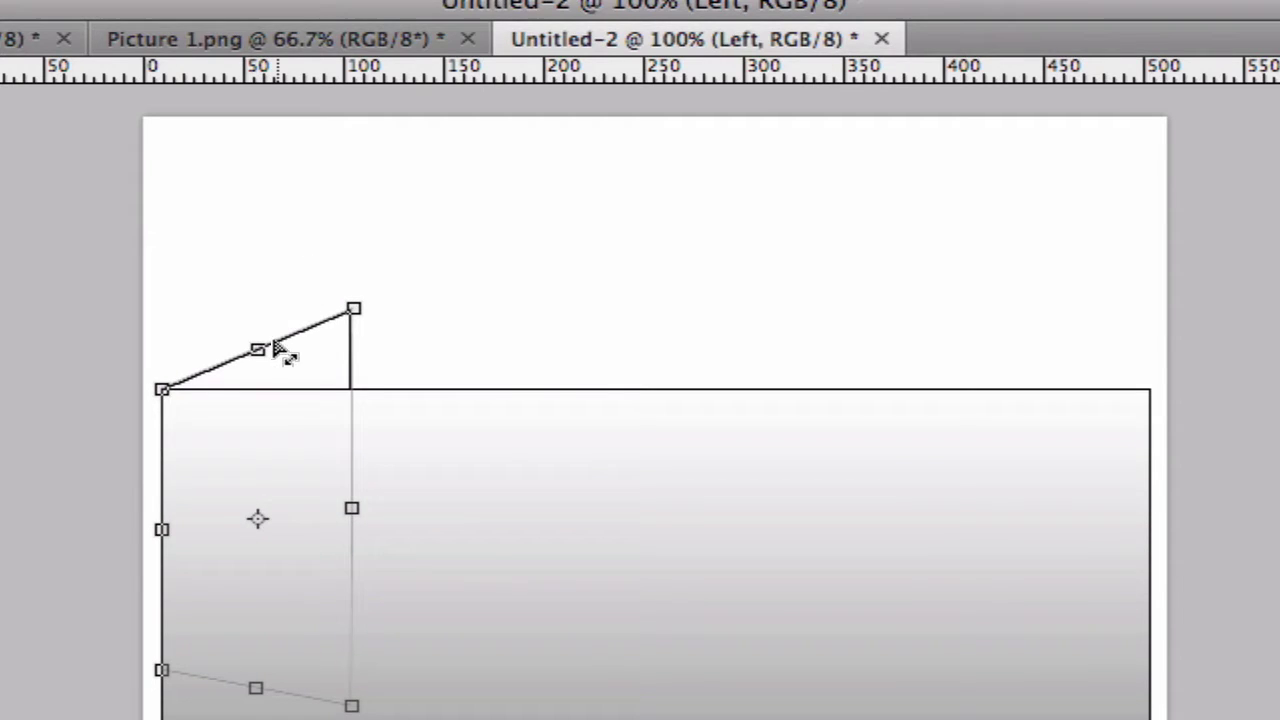
pyautogui.moveTo(262, 590); pyautogui.dragTo(254, 562)
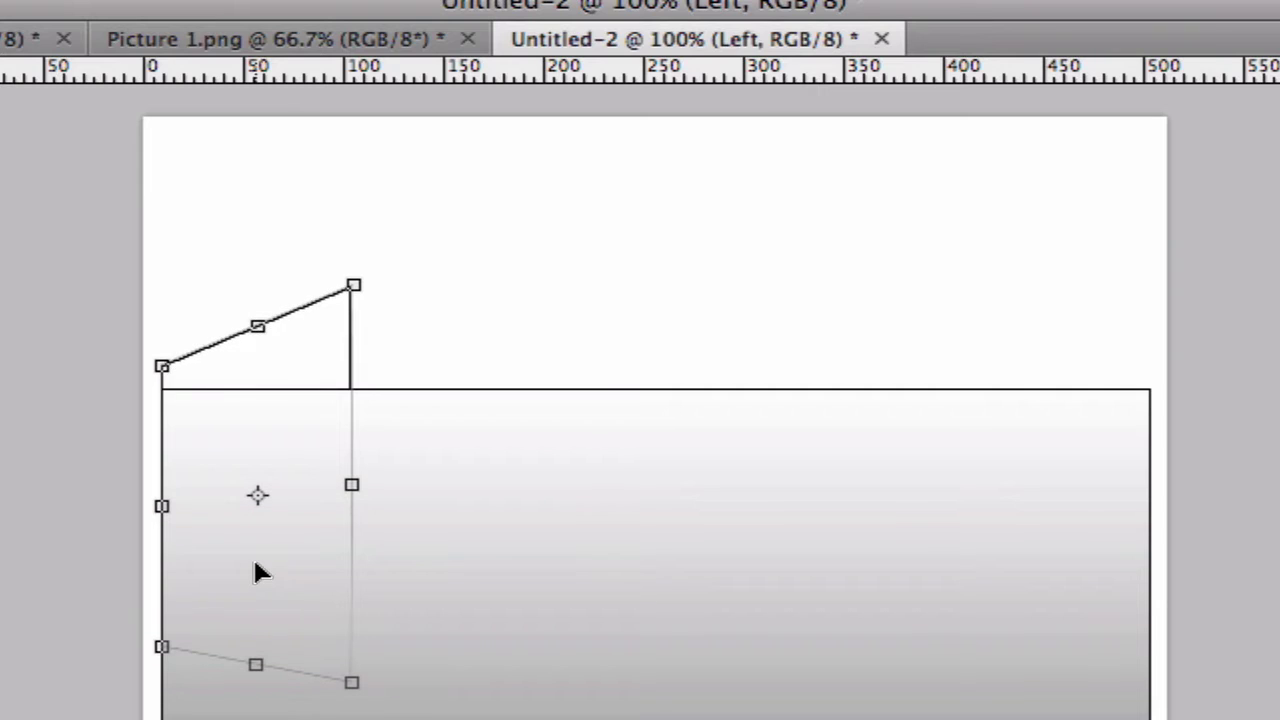
pyautogui.moveTo(161, 368); pyautogui.dragTo(164, 394)
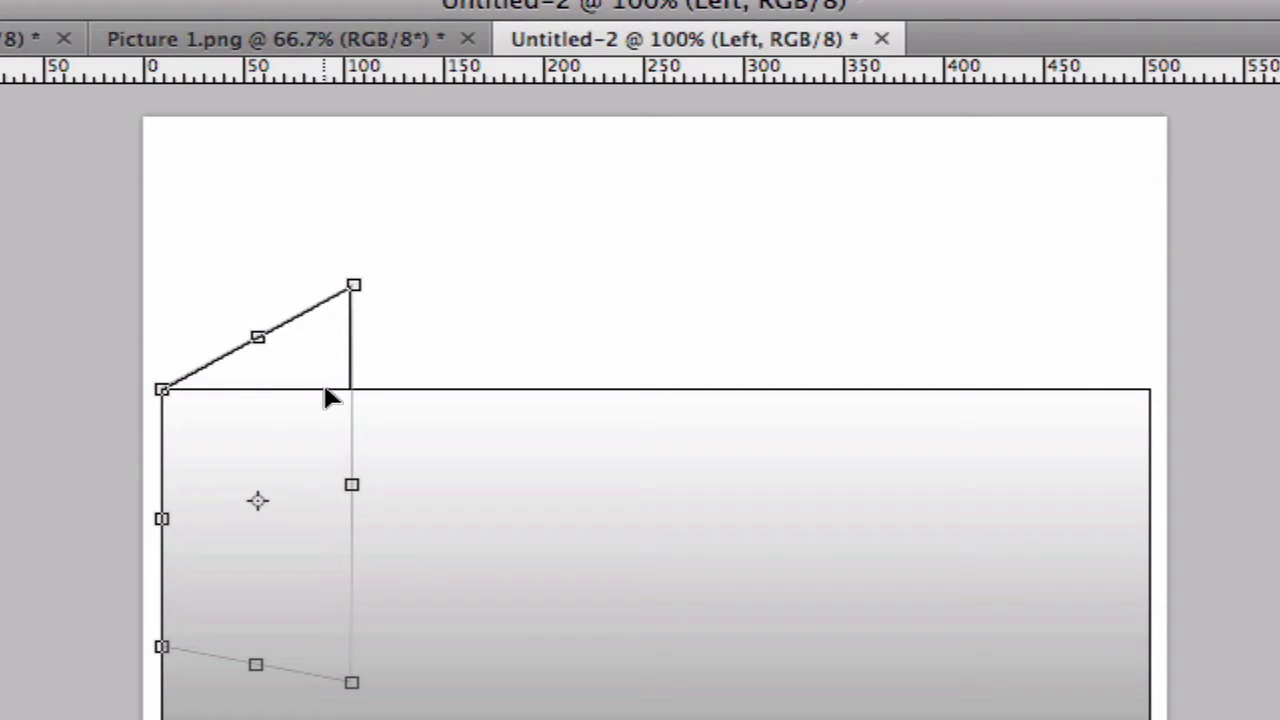
pyautogui.moveTo(351, 485); pyautogui.dragTo(351, 503)
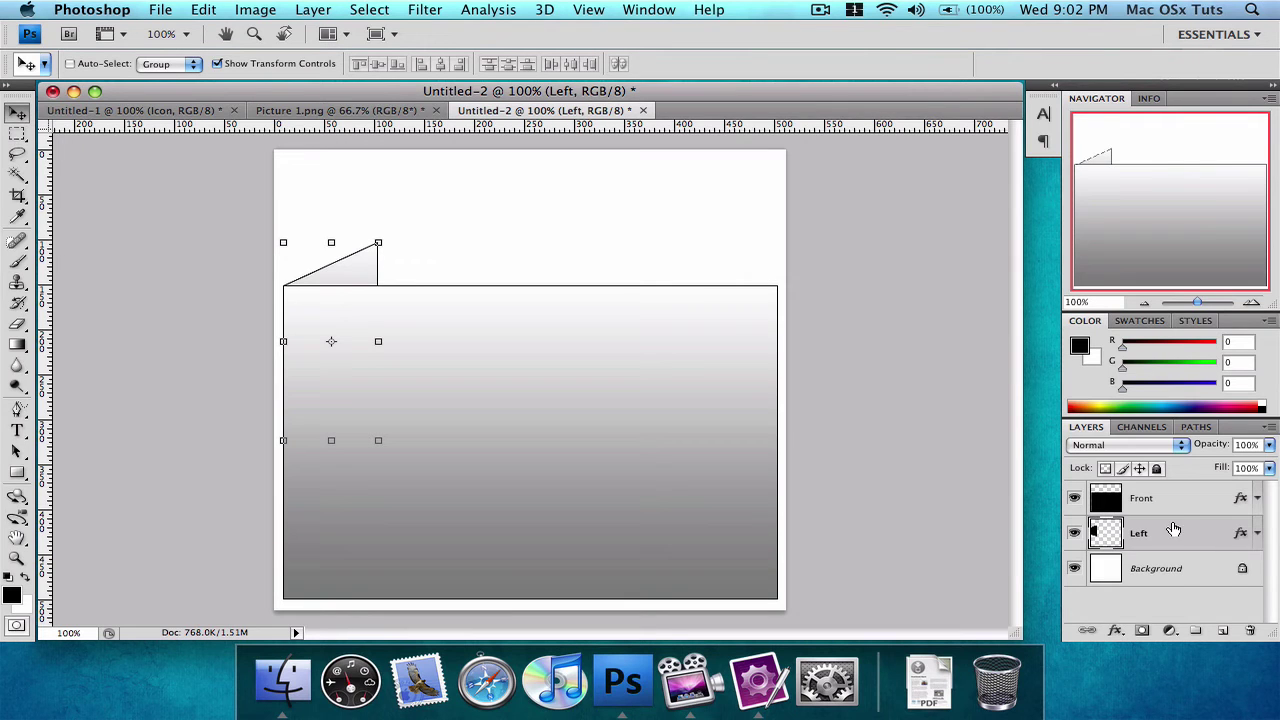
# Duplicate the Left layer and name the copy 'Right'.
pyautogui.moveTo(1218, 631); pyautogui.dragTo(1218, 631)
pyautogui.doubleClick(1152, 534)
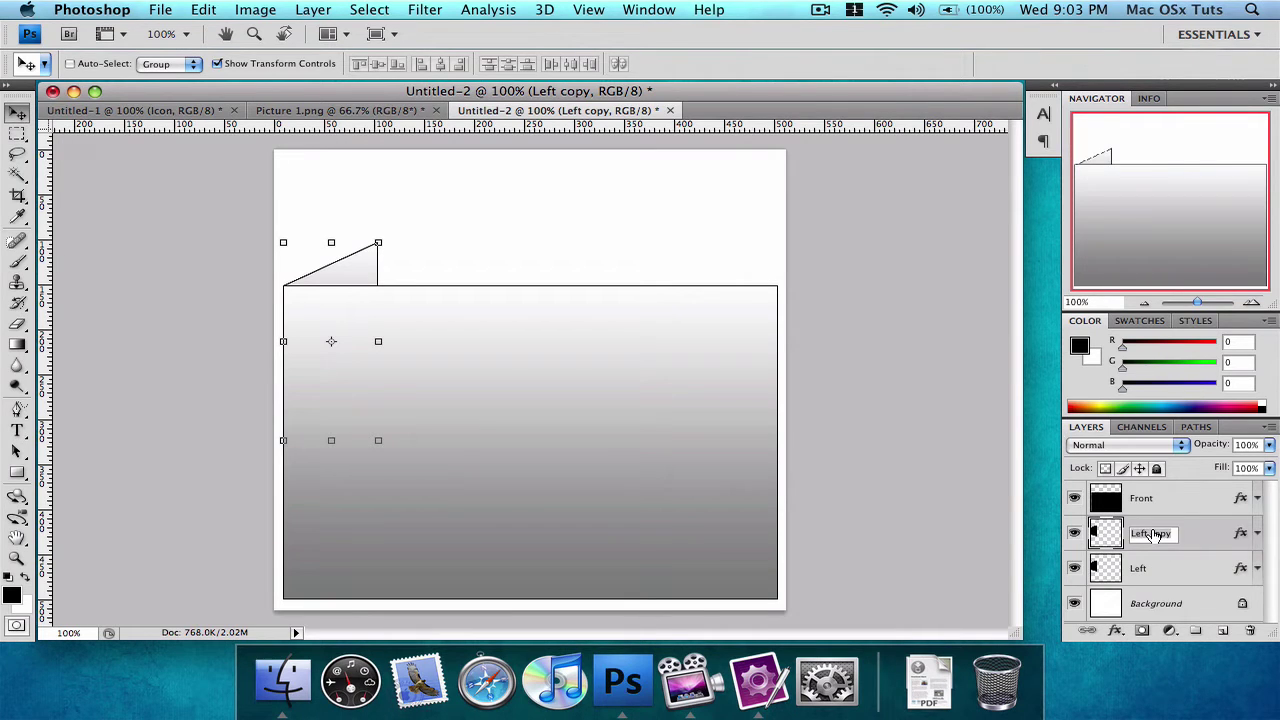
pyautogui.write('Right')
pyautogui.press('Return')
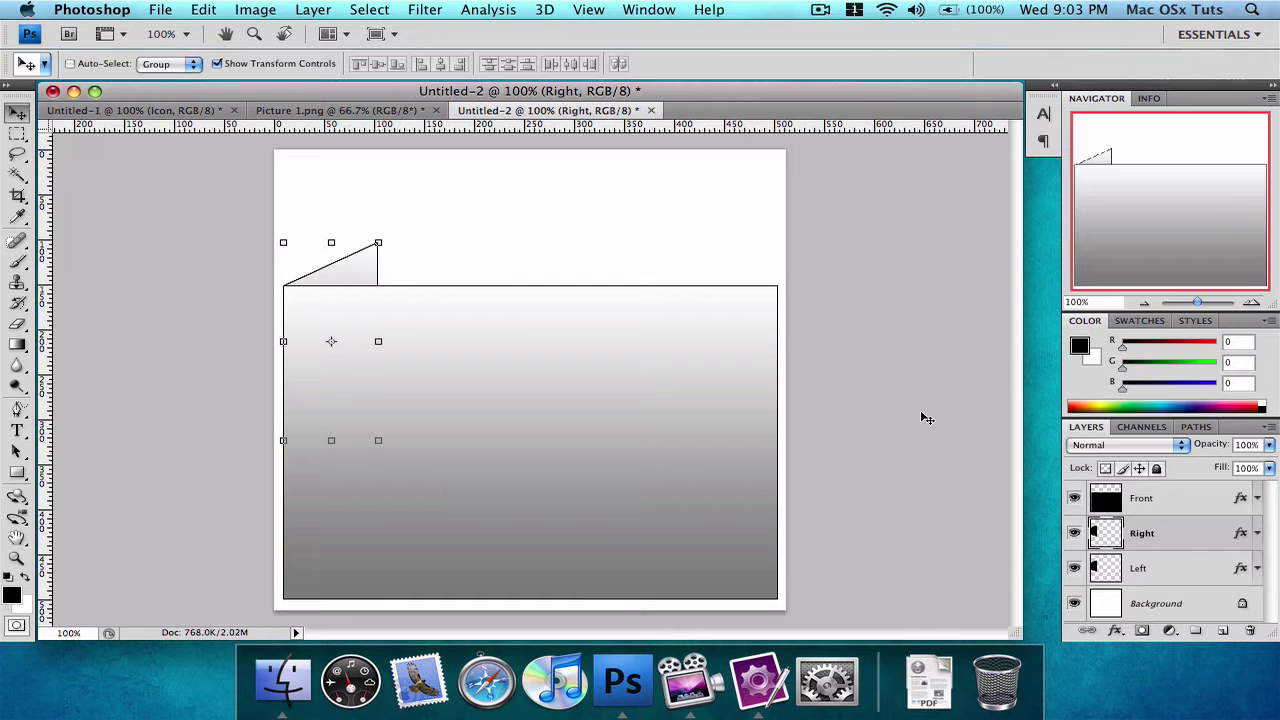
# Flip the Right flap horizontally and move it to the box's top-right corner.
pyautogui.click(197, 9)
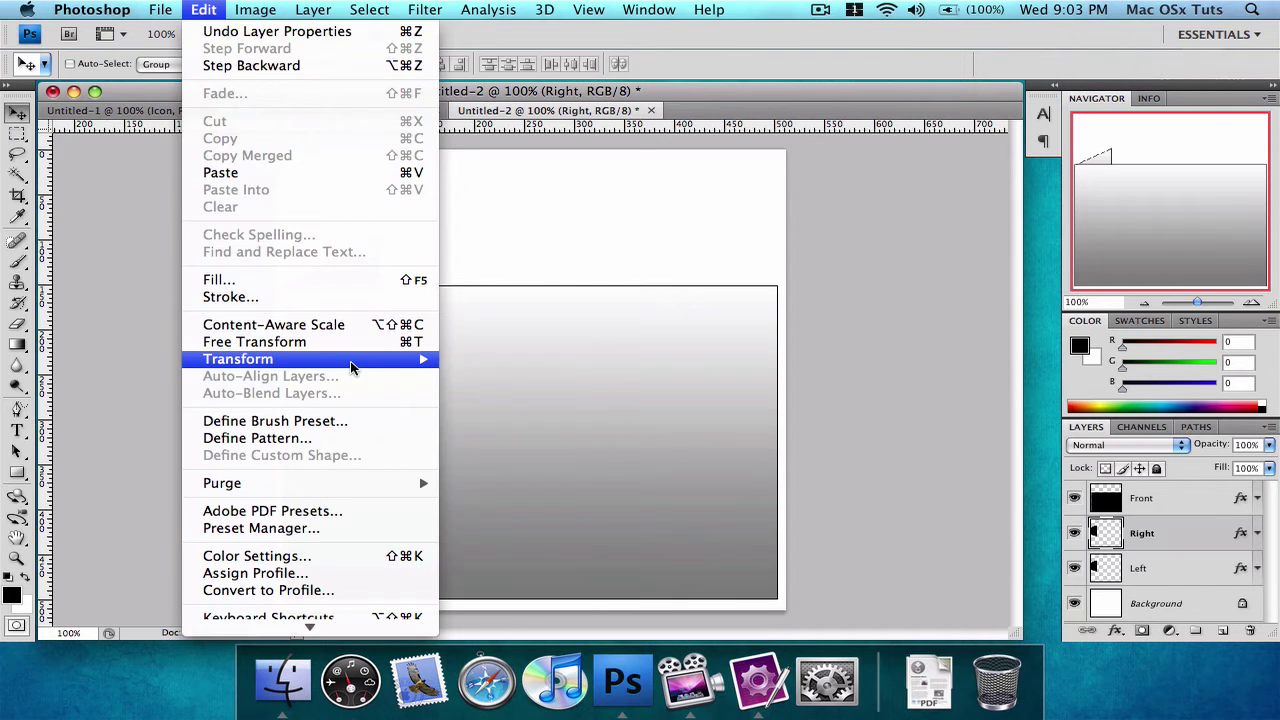
pyautogui.moveTo(355, 362)
pyautogui.click(525, 563)
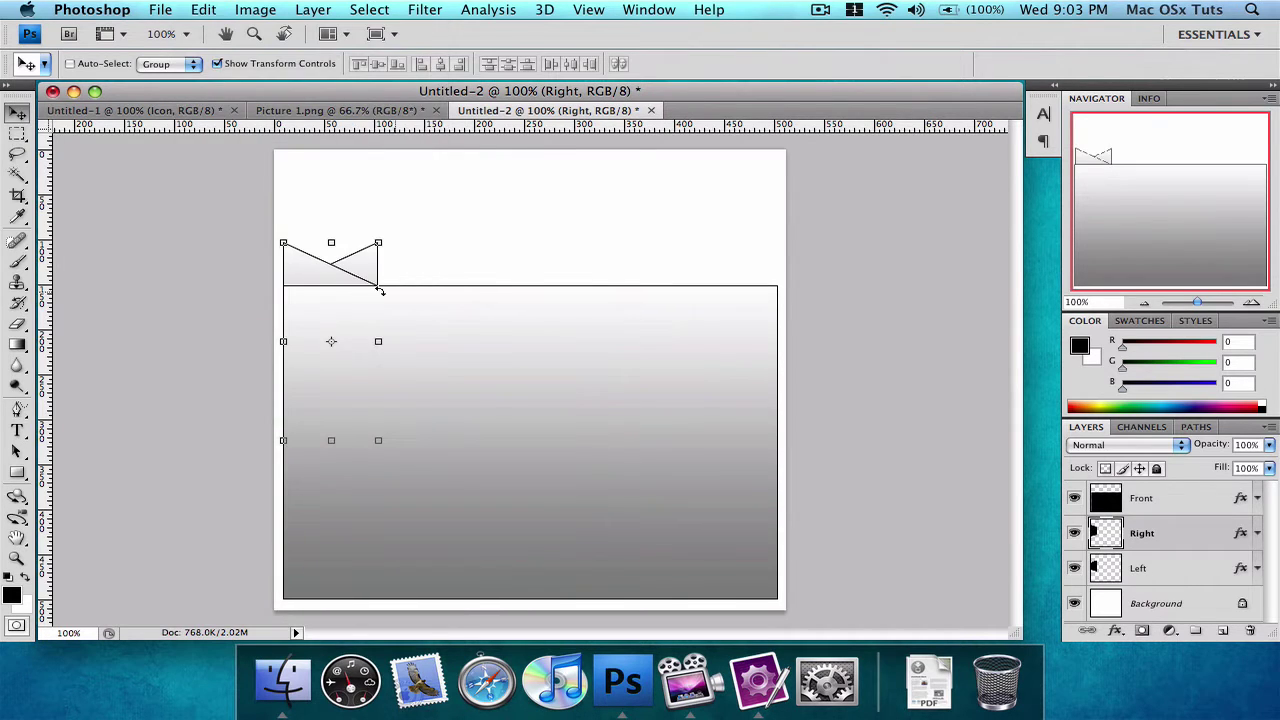
pyautogui.moveTo(325, 283); pyautogui.dragTo(720, 276)
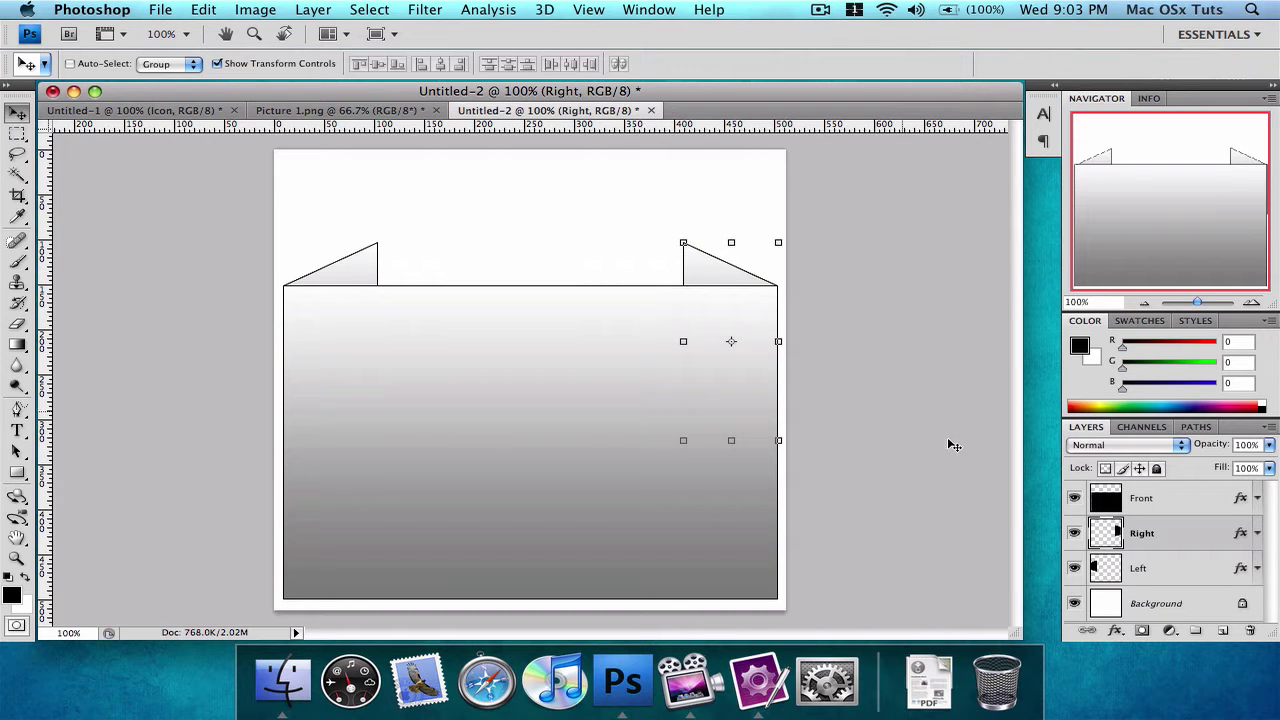
# Duplicate the Front layer, move the copy down the stack and name it 'Back'.
pyautogui.click(1194, 505)
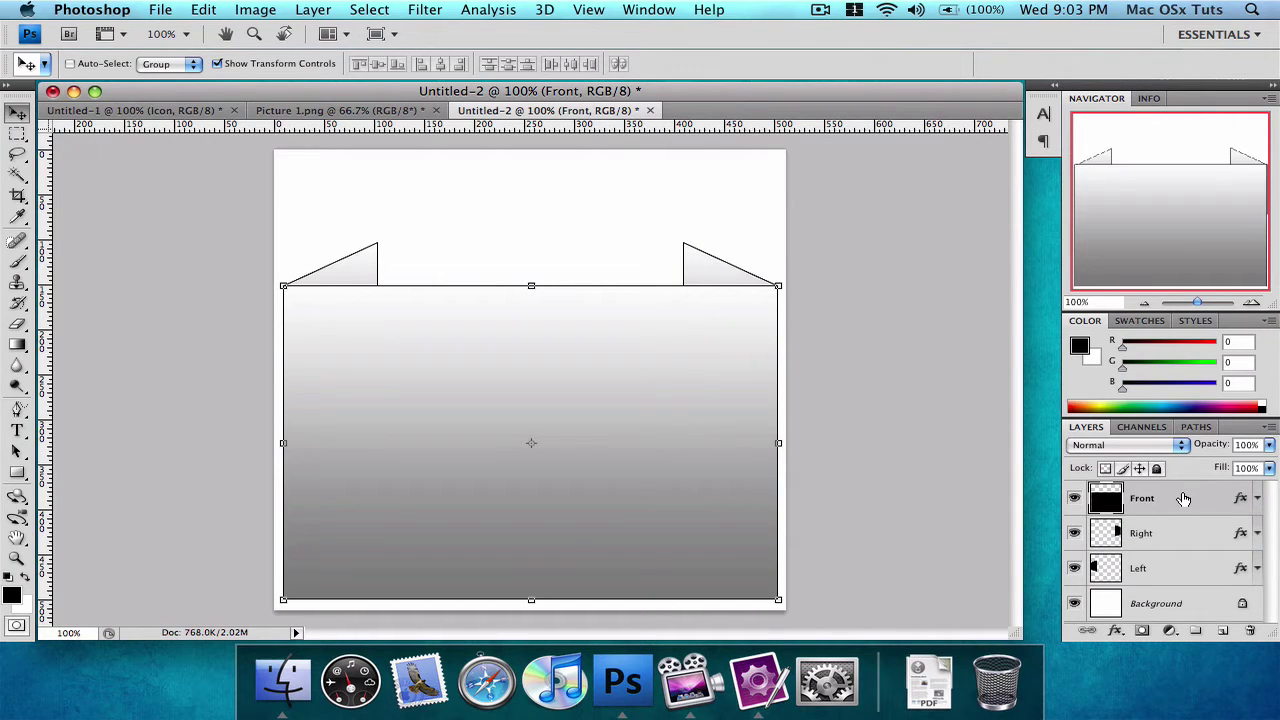
pyautogui.press('super+j')
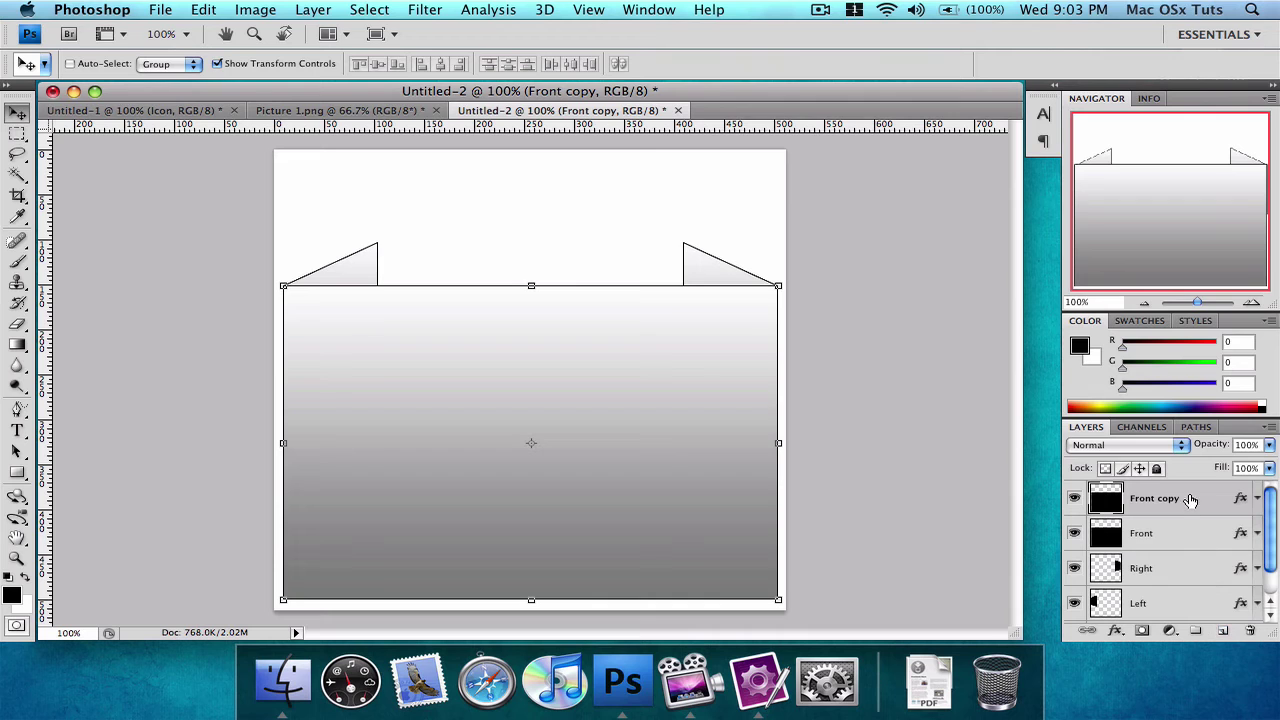
pyautogui.moveTo(1190, 502); pyautogui.dragTo(1178, 600)
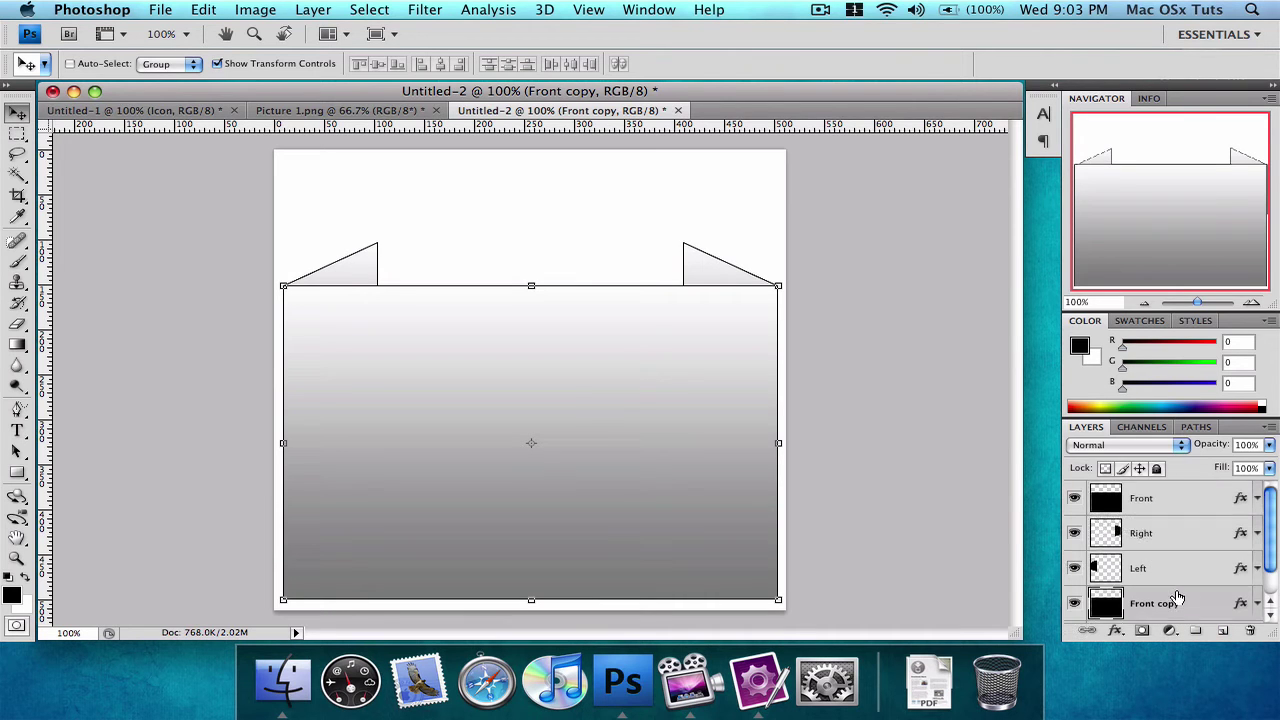
pyautogui.scroll(-1, 1175, 595)
pyautogui.doubleClick(1162, 574)
pyautogui.write('Back')
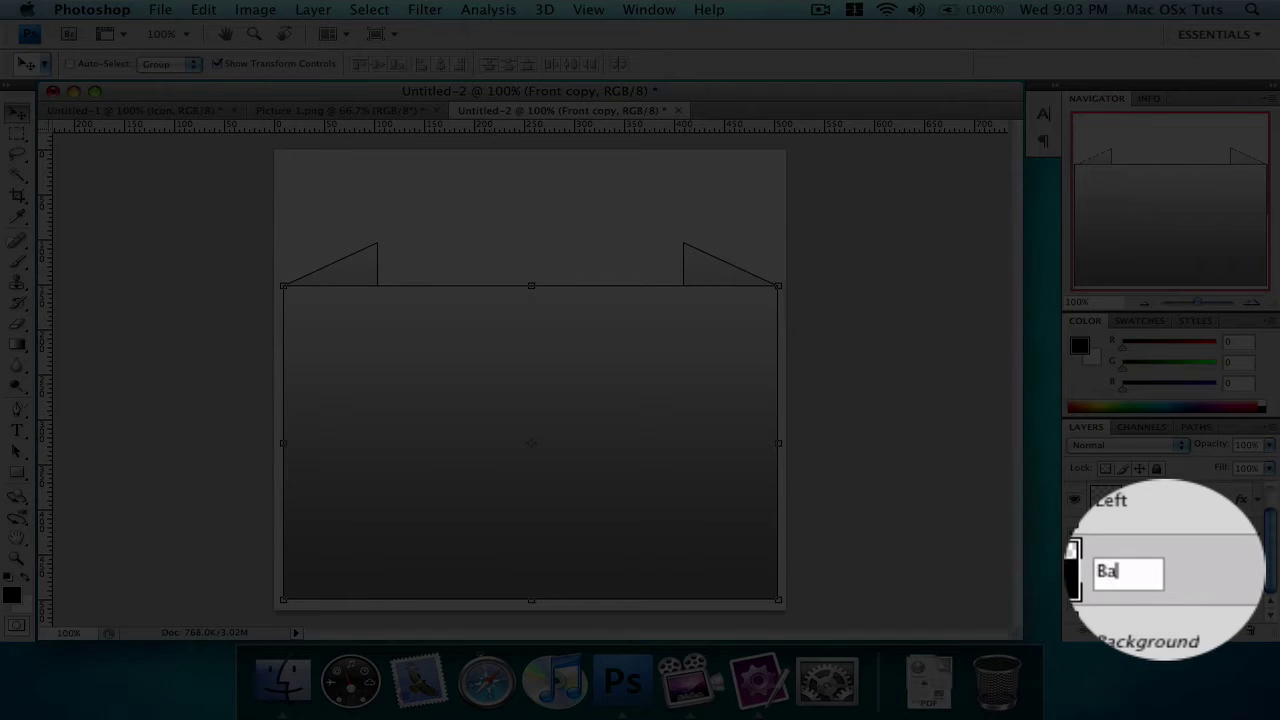
pyautogui.press('Return')
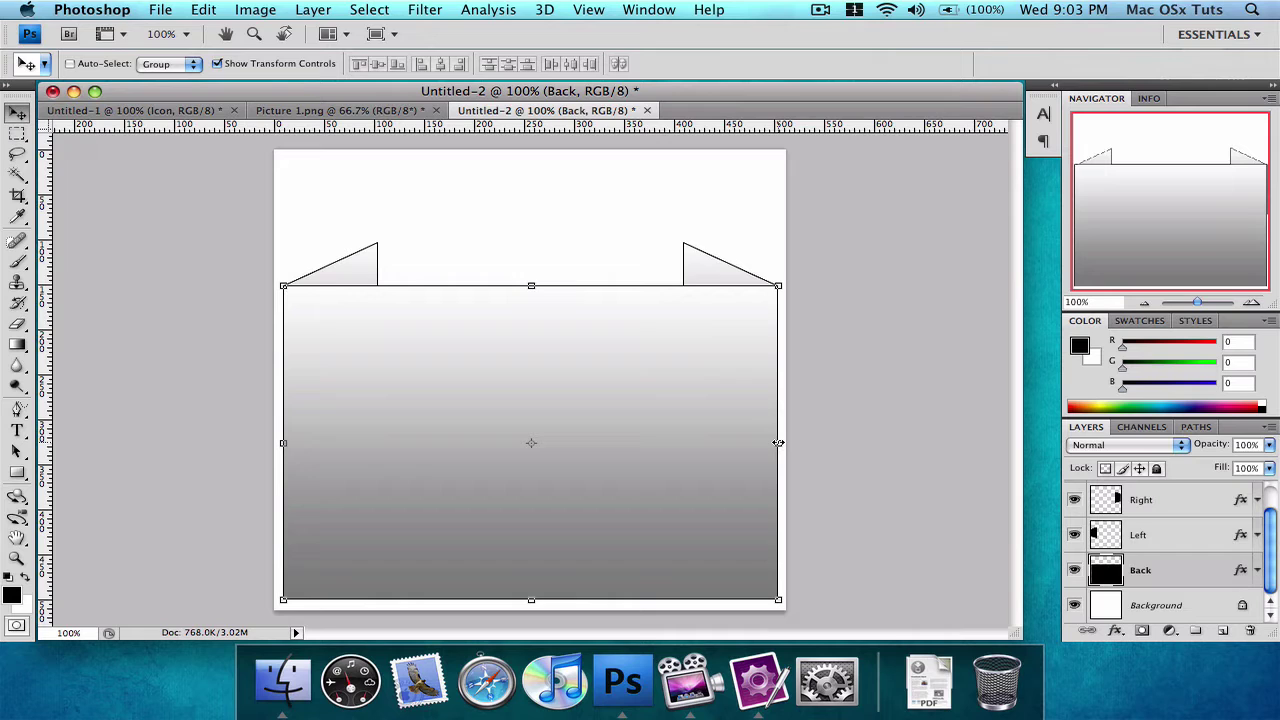
# Narrow the Back panel and shorten it to 63% height, then show Front again.
pyautogui.moveTo(778, 443); pyautogui.dragTo(616, 399)
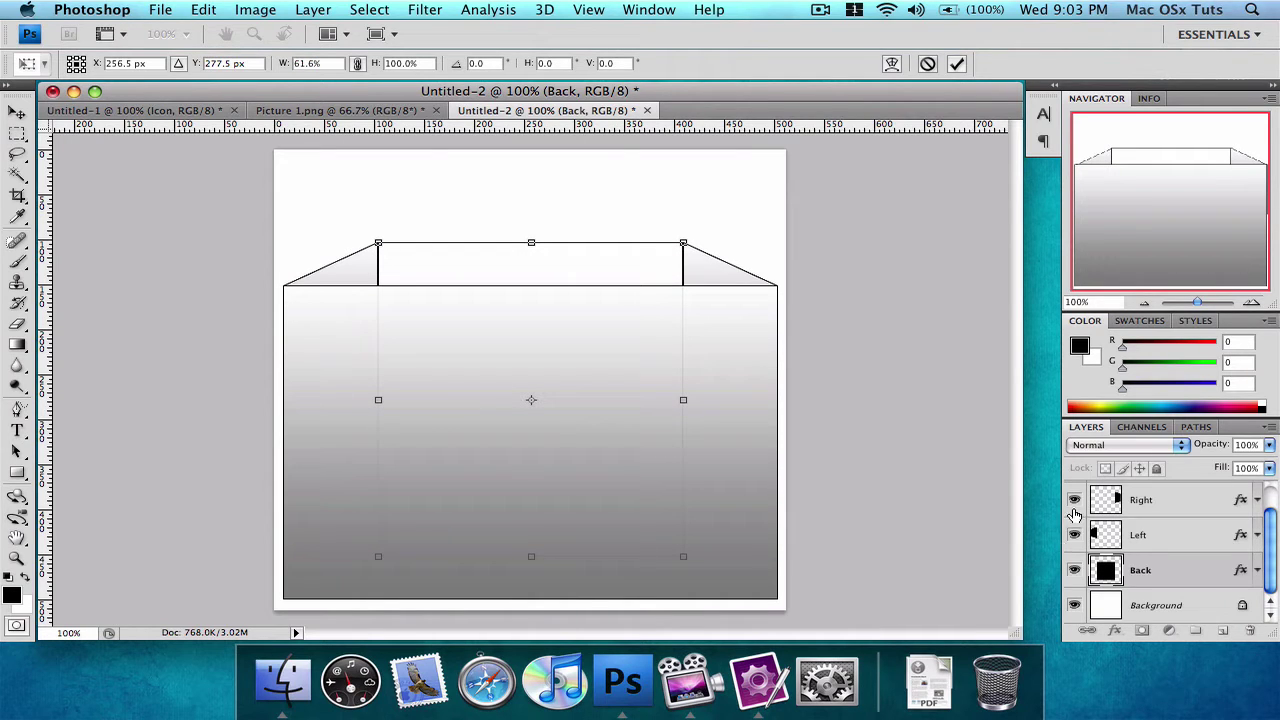
pyautogui.press('super+j')
pyautogui.click(957, 63)
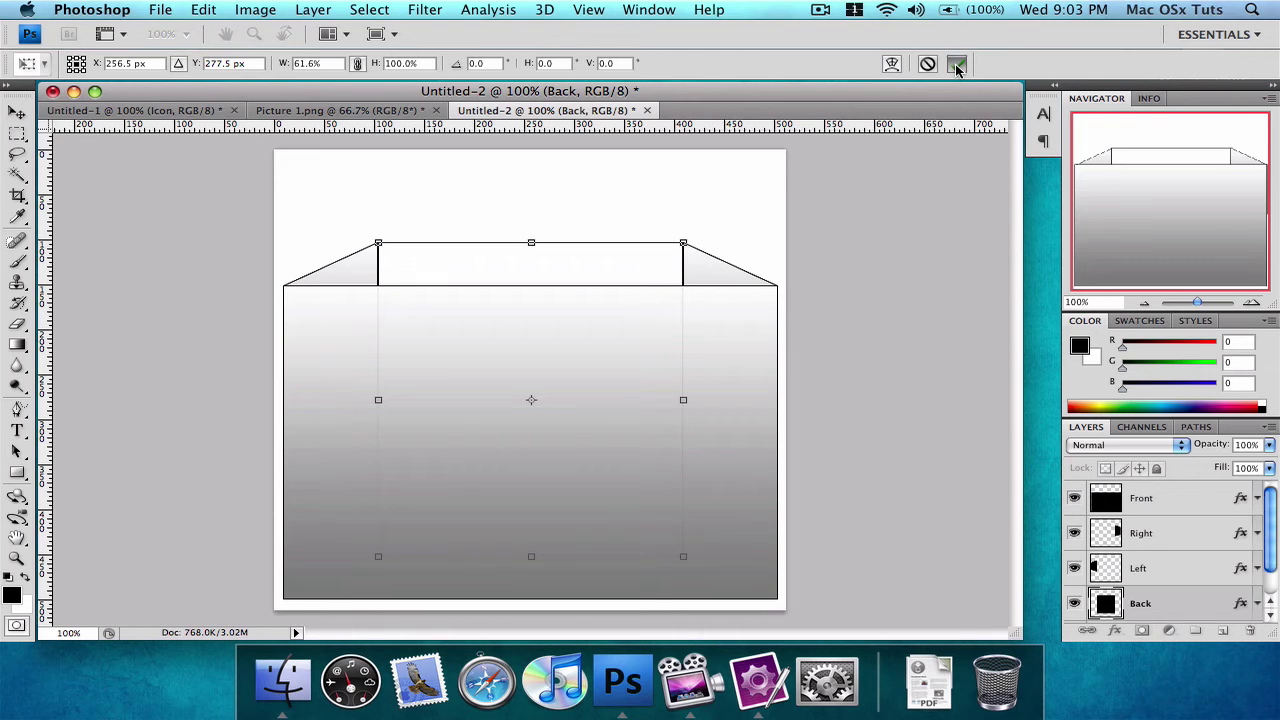
pyautogui.click(1076, 499)
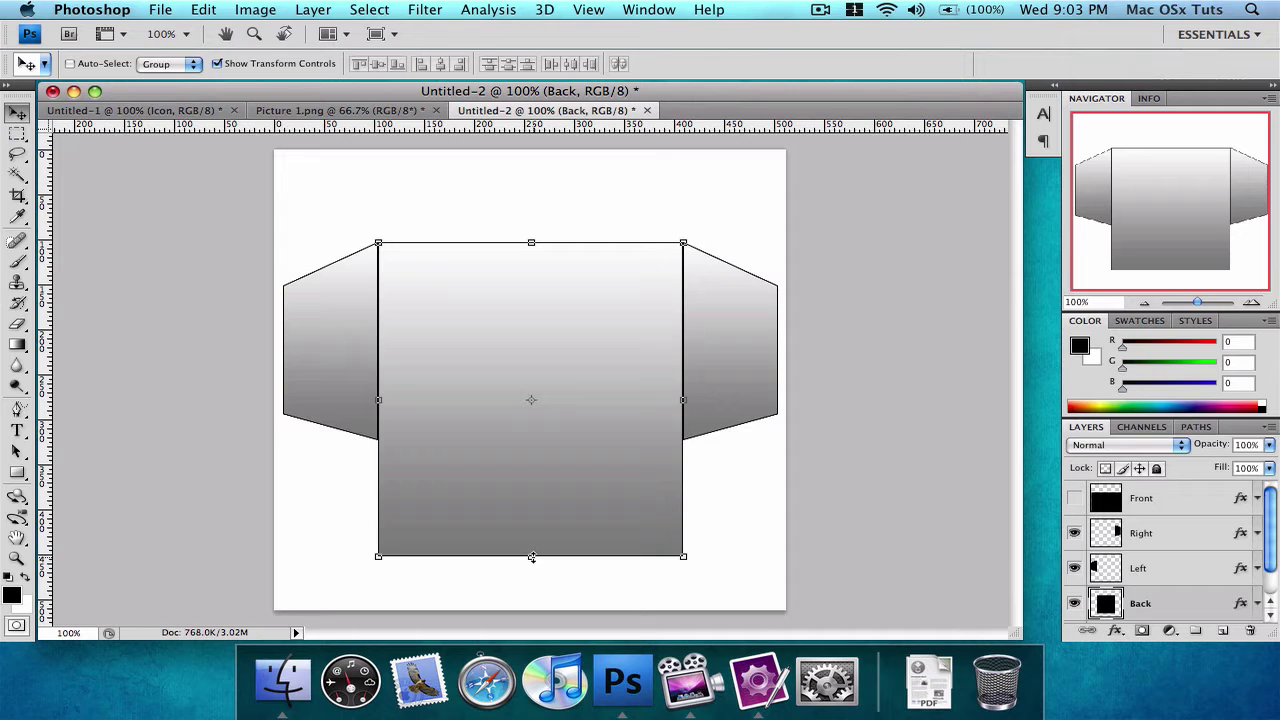
pyautogui.moveTo(531, 557); pyautogui.dragTo(530, 443)
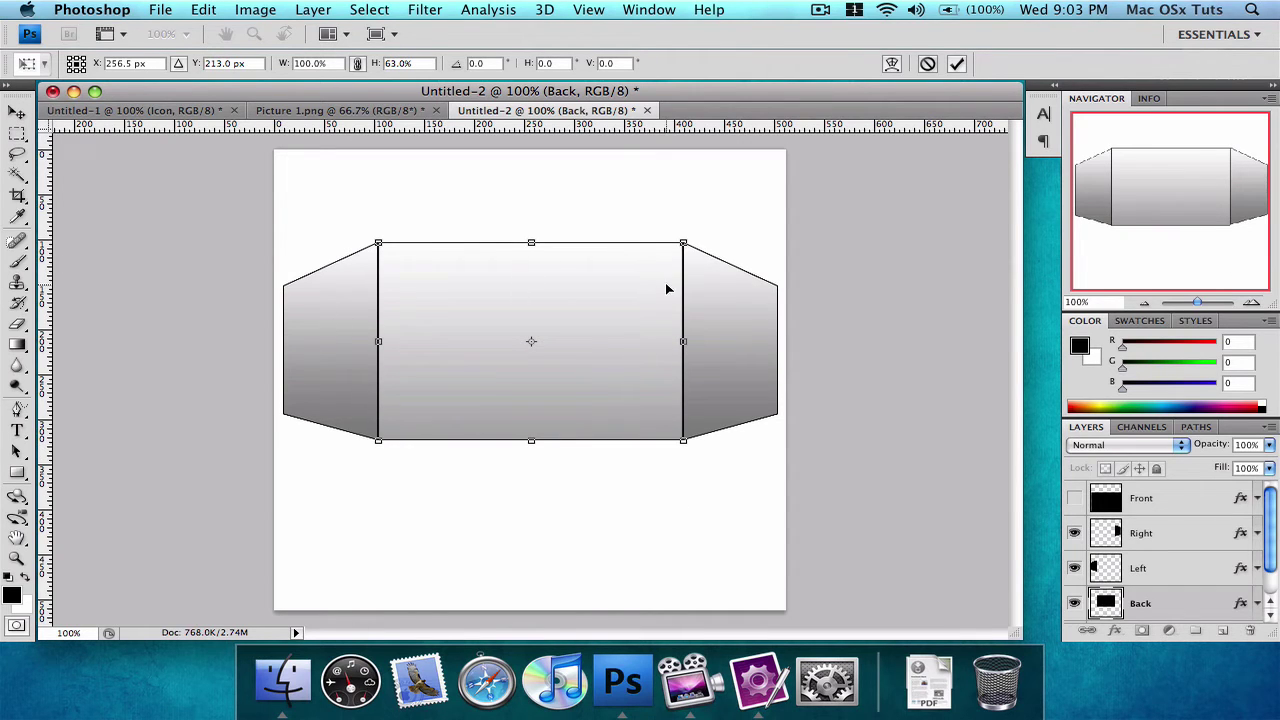
pyautogui.click(957, 63)
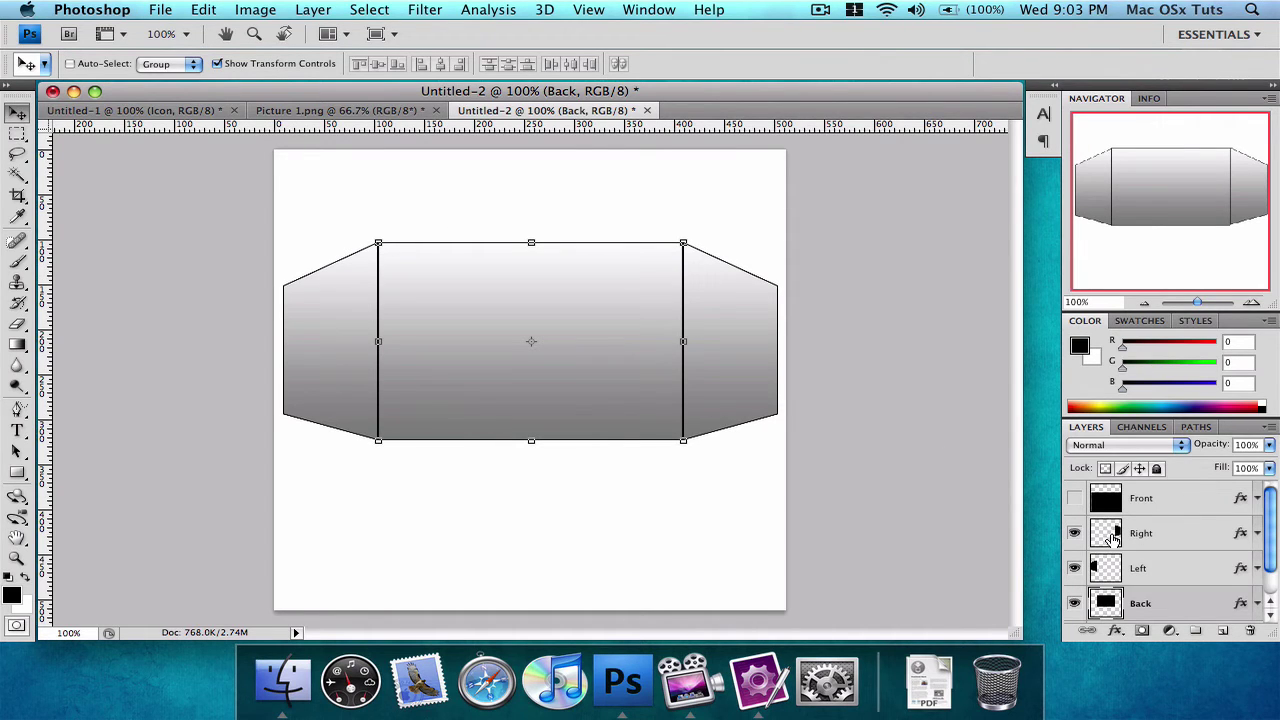
pyautogui.click(1074, 497)
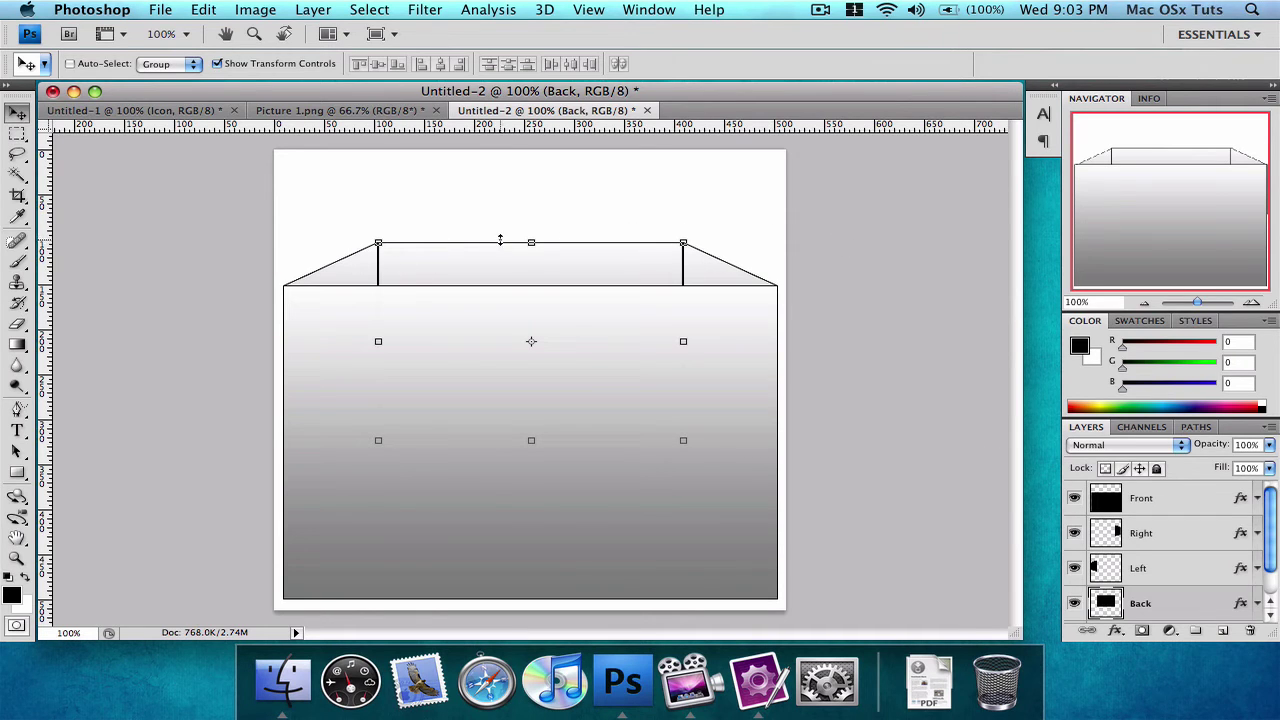
# Zoom into the top-right corner and widen the Back panel to W 101.4%.
pyautogui.press('z')
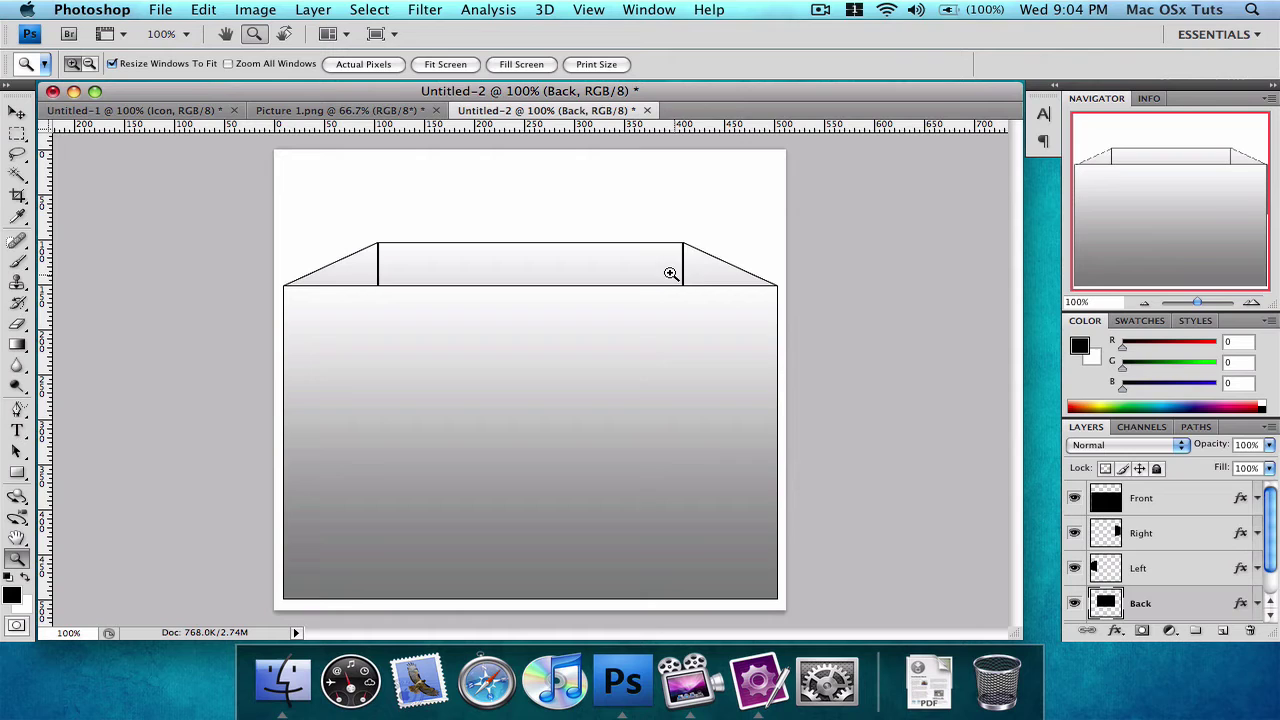
pyautogui.moveTo(743, 337); pyautogui.dragTo(640, 230)
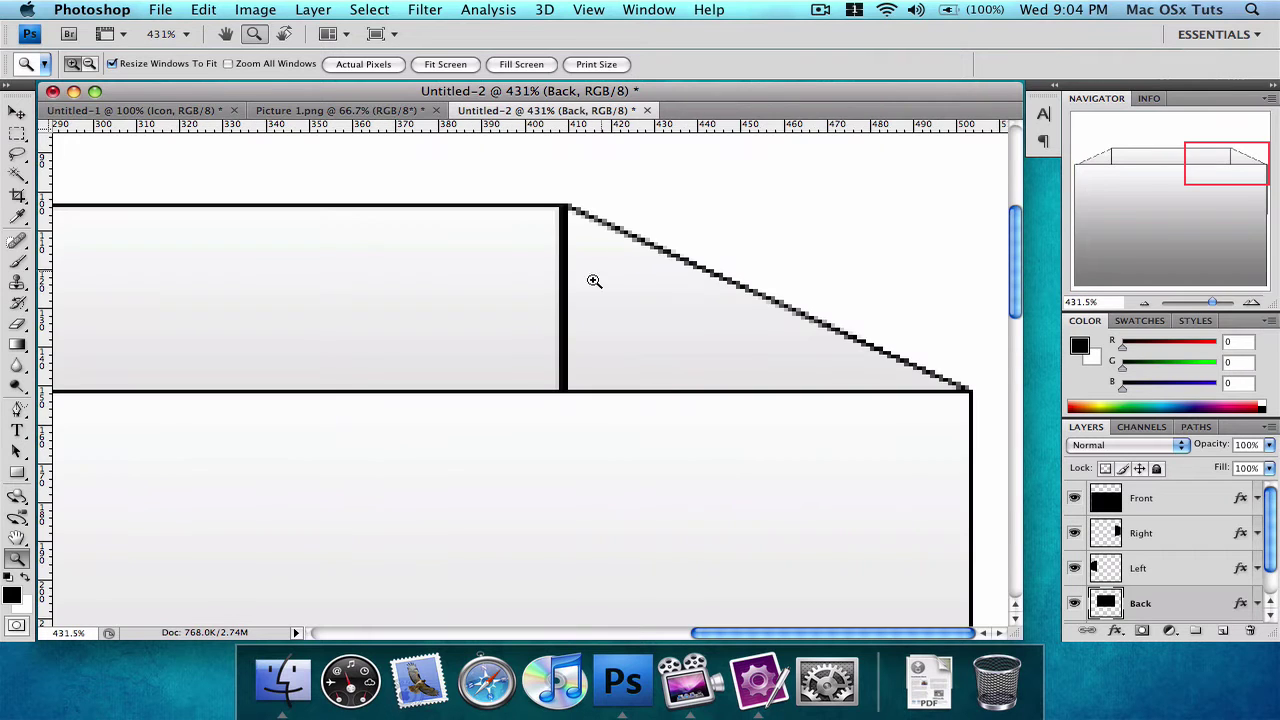
pyautogui.press('v')
pyautogui.press('super+t')
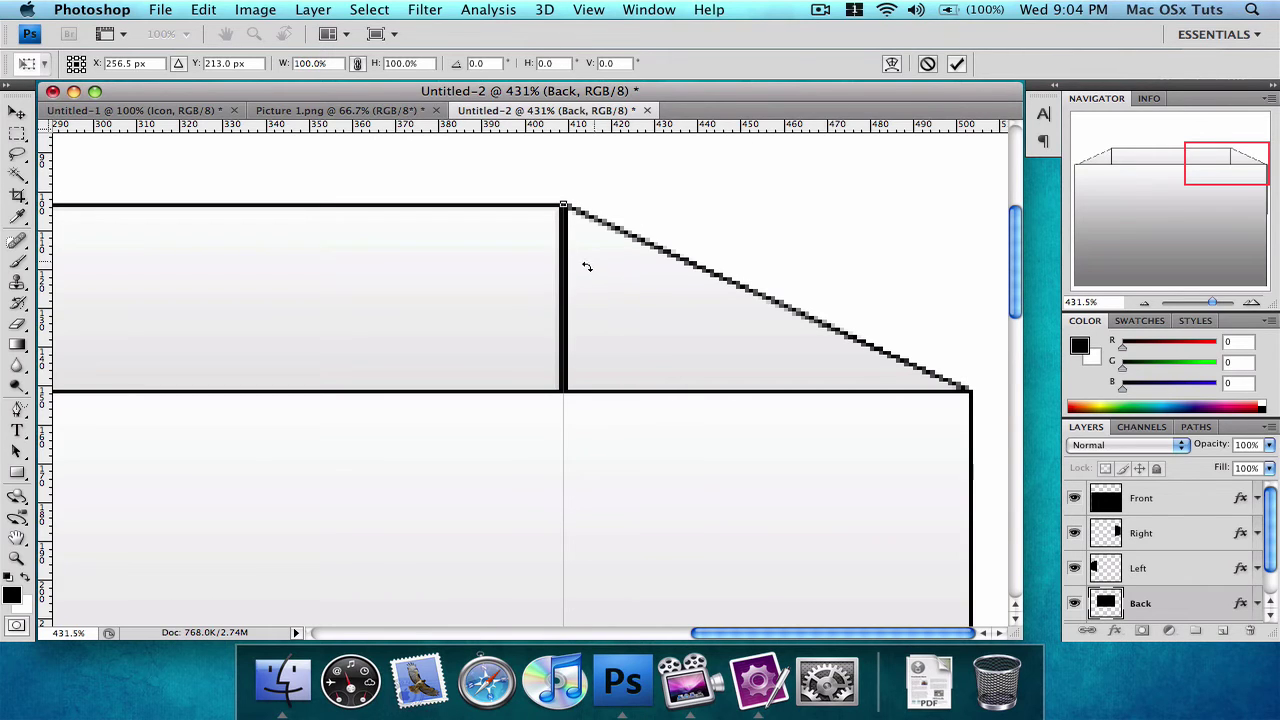
pyautogui.moveTo(573, 279); pyautogui.dragTo(577, 279)
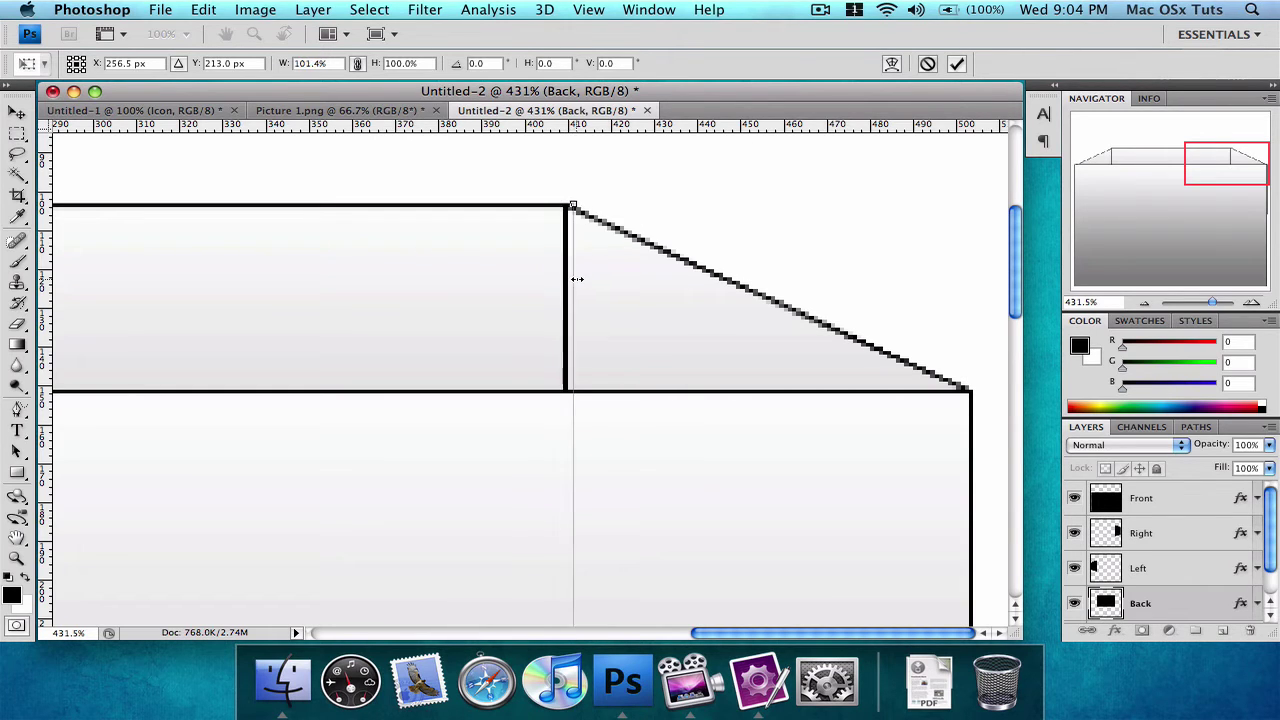
pyautogui.click(956, 64)
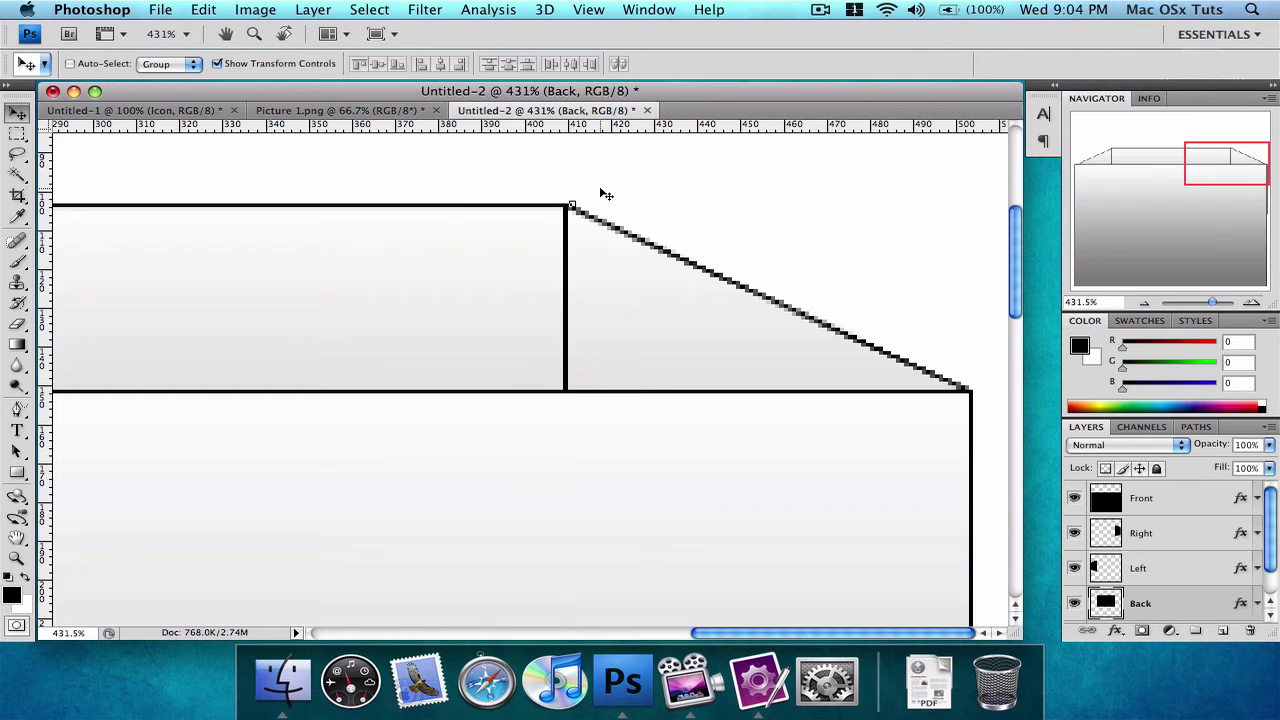
# Check the corner up close, then set the view zoom back to 100%.
pyautogui.click(1141, 303)
pyautogui.click(1141, 303)
pyautogui.press('z')
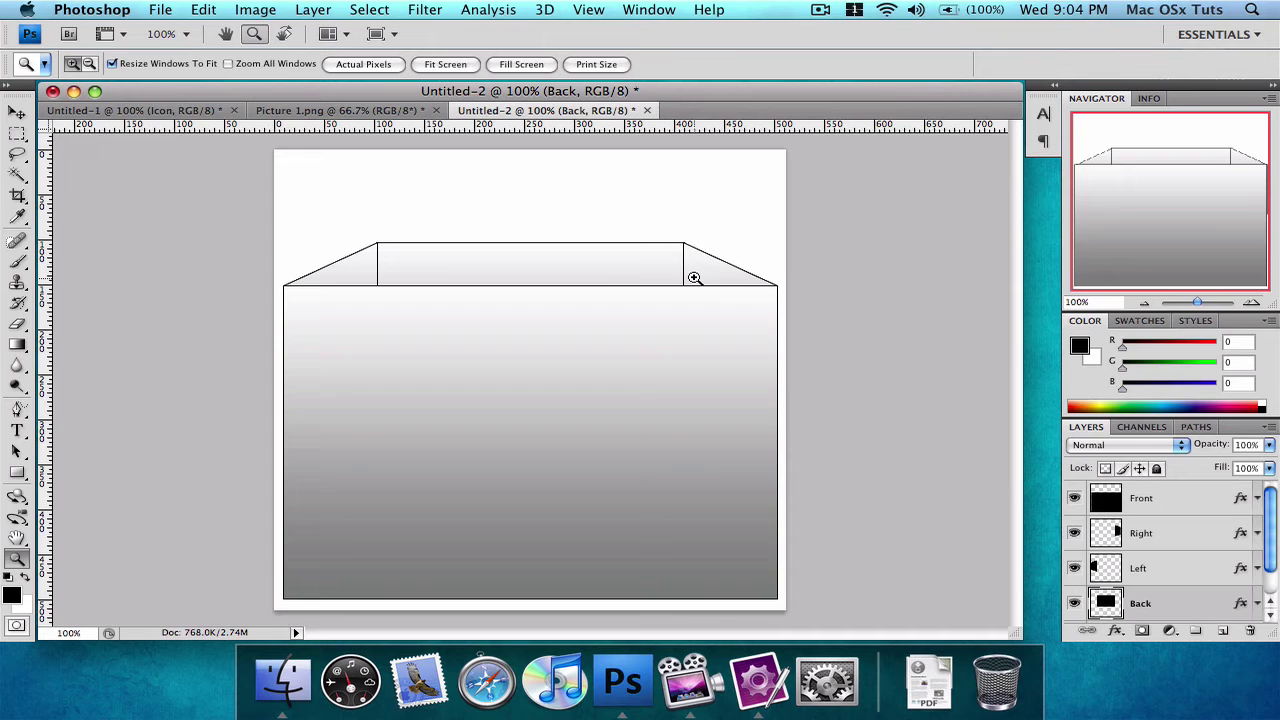
pyautogui.moveTo(723, 289); pyautogui.dragTo(629, 205)
pyautogui.press('v')
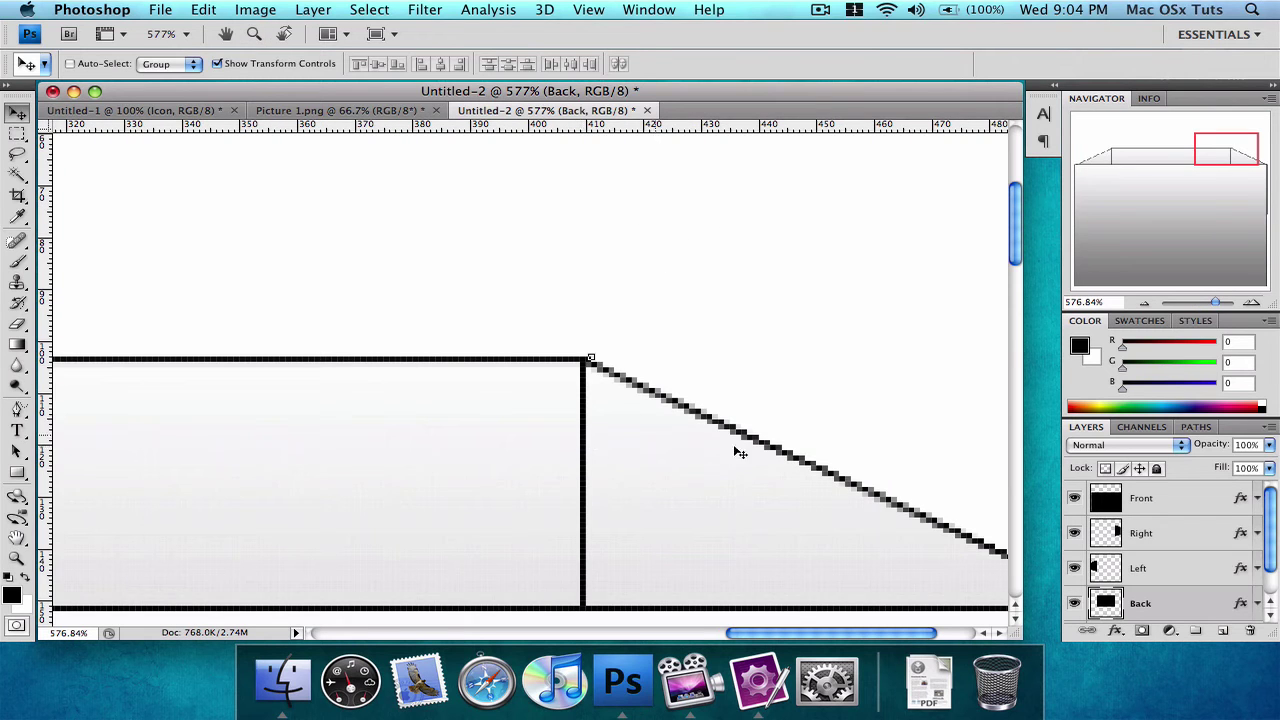
pyautogui.press('z')
pyautogui.moveTo(657, 500); pyautogui.dragTo(503, 340)
pyautogui.press('v')
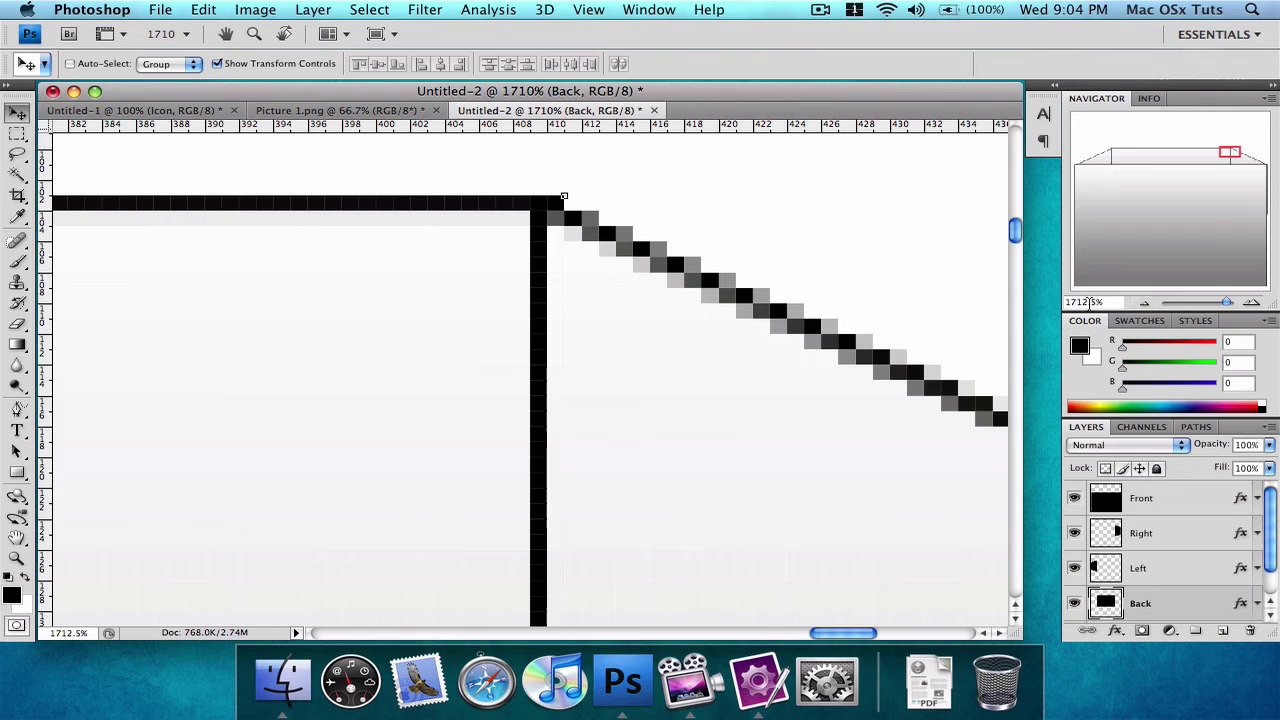
pyautogui.moveTo(1069, 302); pyautogui.dragTo(1085, 302)
pyautogui.press('BackSpace')
pyautogui.write('00.')
pyautogui.press('Return')
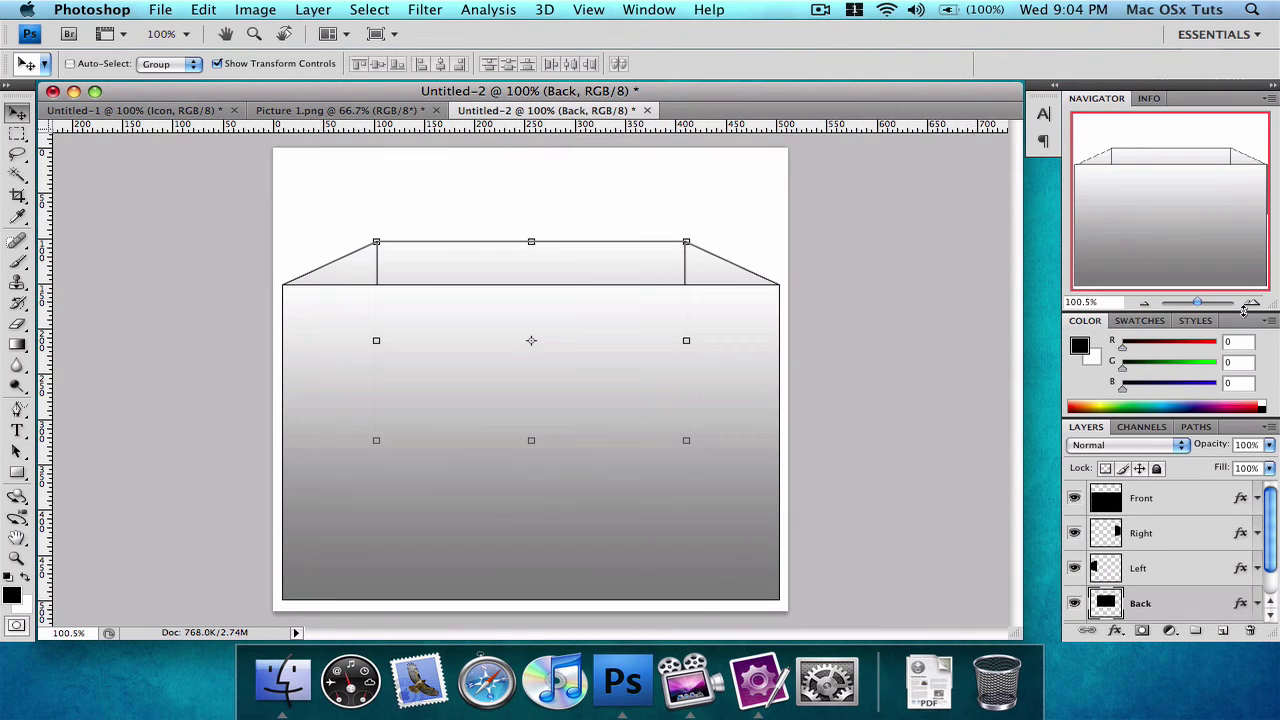
pyautogui.click(1144, 302)
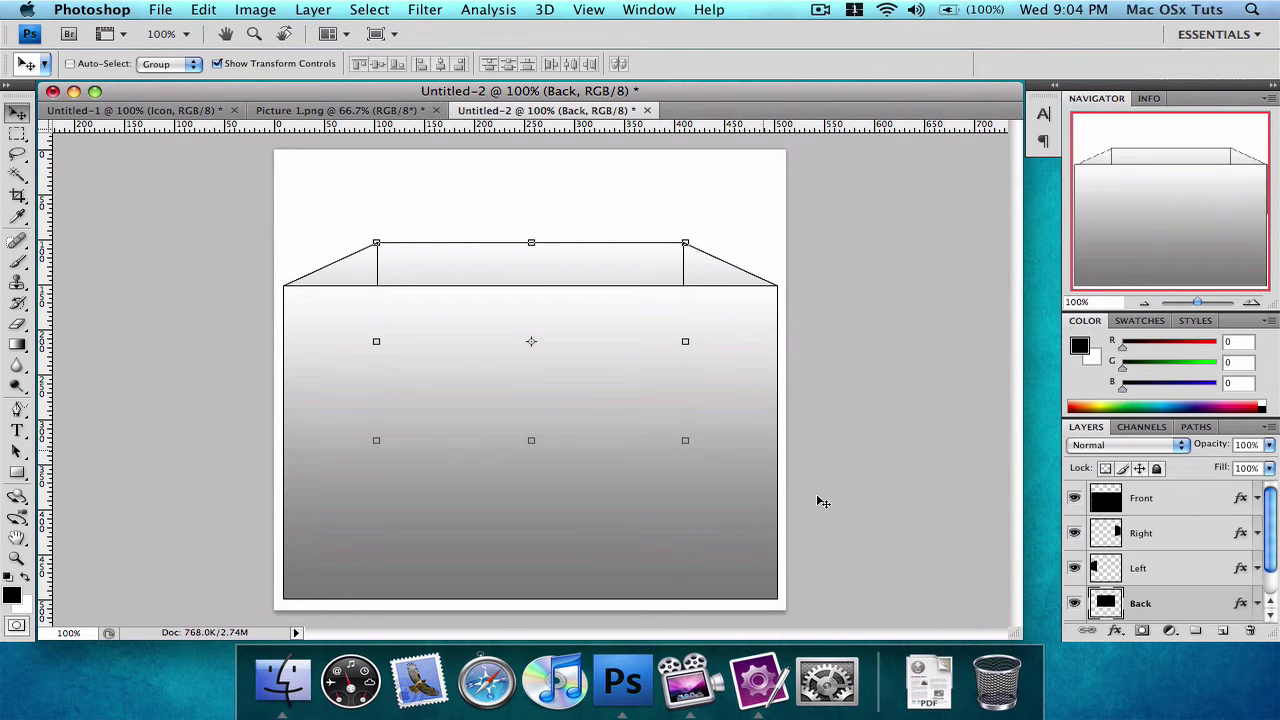
# Put the Front, Right, Left and Back layers into a new group named 'Box'.
pyautogui.keyDown('shift'); pyautogui.click(1190, 506); pyautogui.keyUp('shift')
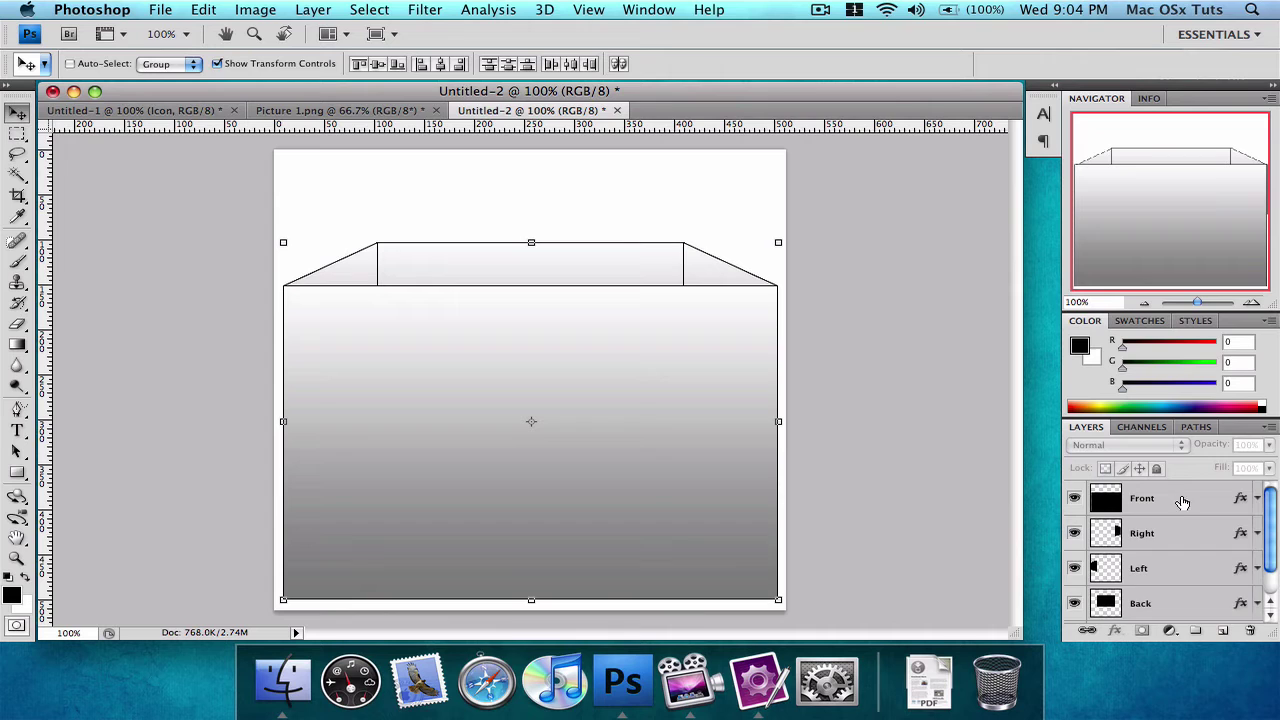
pyautogui.moveTo(1190, 506); pyautogui.dragTo(1196, 630)
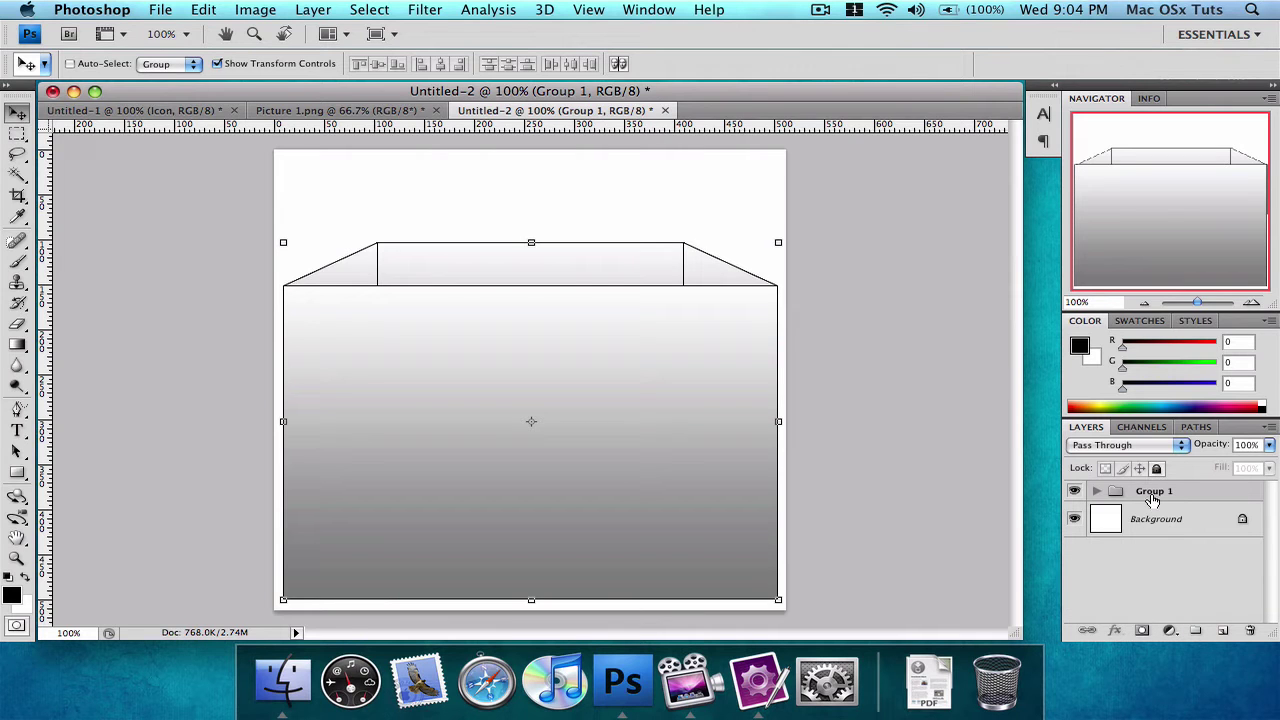
pyautogui.keyDown('alt'); pyautogui.doubleClick(1150, 498); pyautogui.keyUp('alt')
pyautogui.write('Box')
pyautogui.press('Return')
# Expand the Box group and select its Front layer.
pyautogui.press('v')
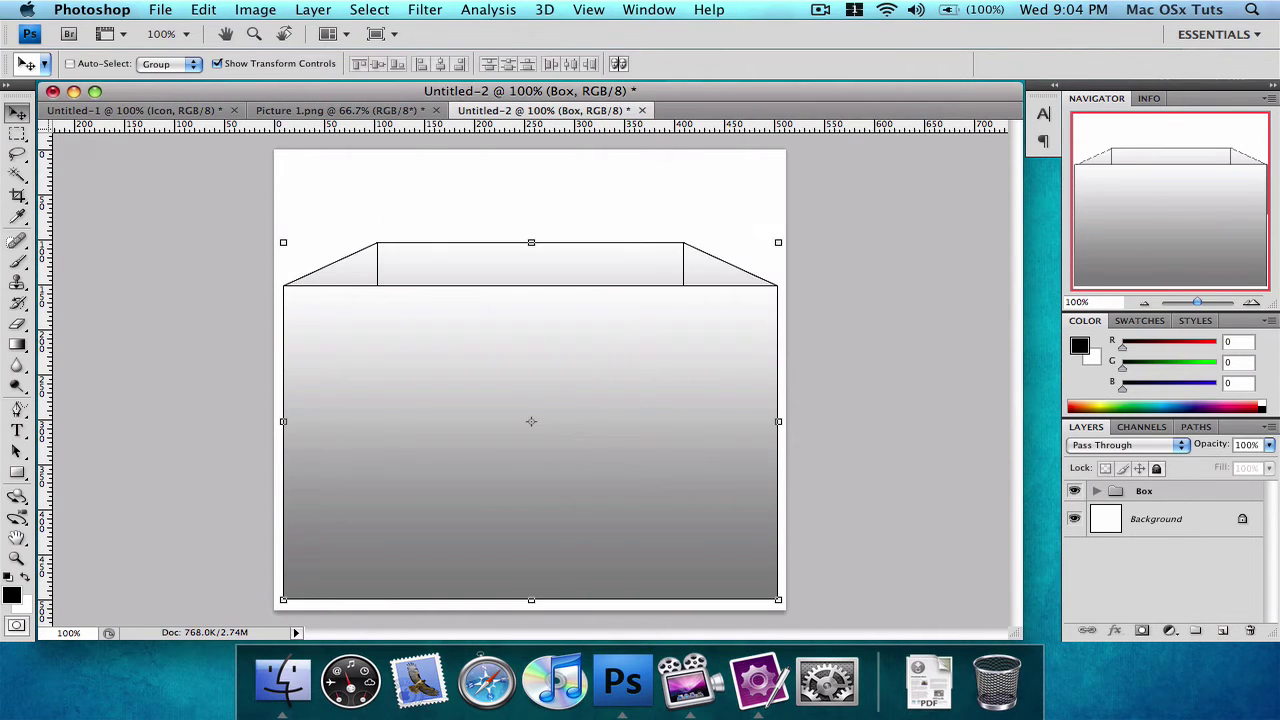
pyautogui.click(1095, 494)
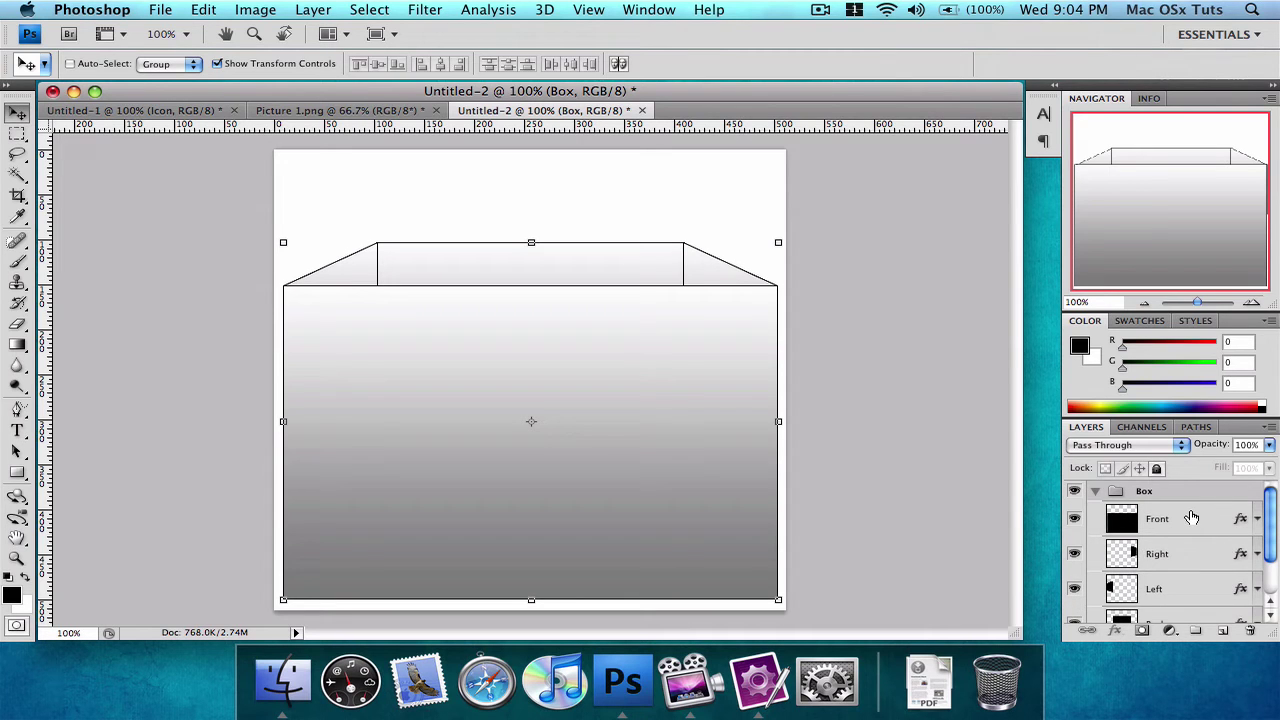
pyautogui.click(1191, 517)
pyautogui.scroll(-3, 1205, 550)
pyautogui.click(1090, 617)
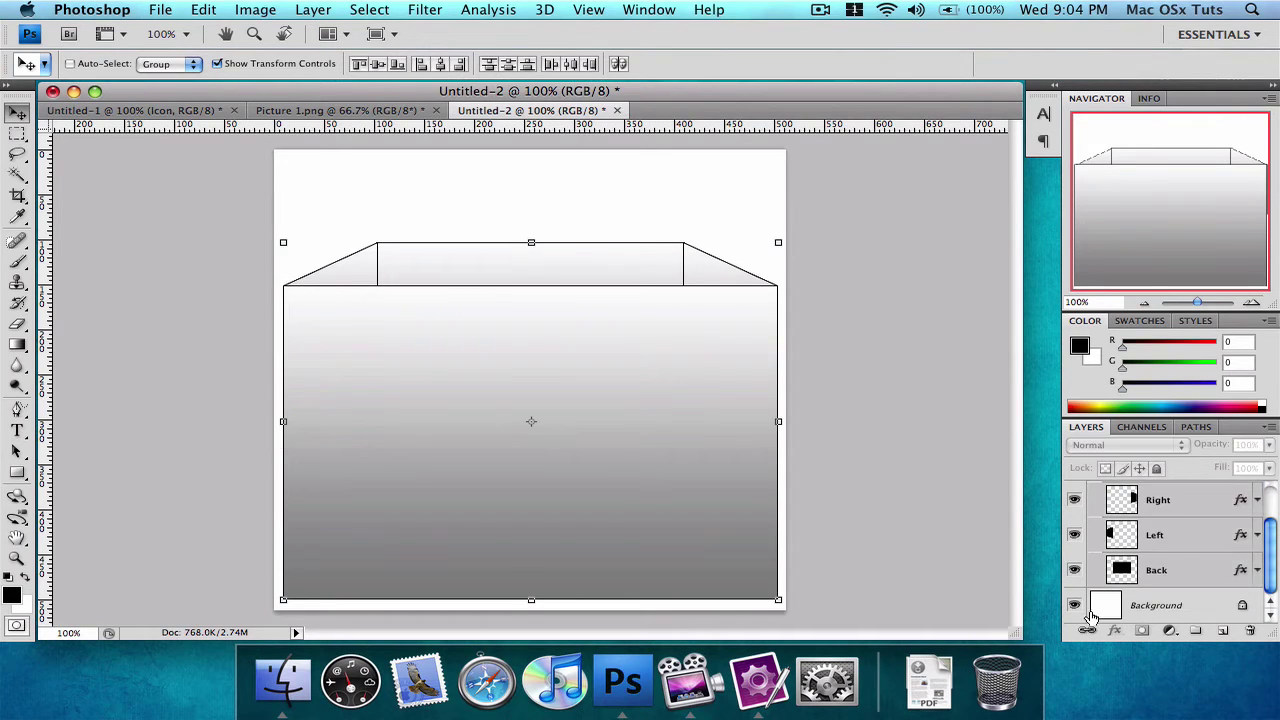
pyautogui.scroll(3, 1105, 495)
pyautogui.click(1204, 529)
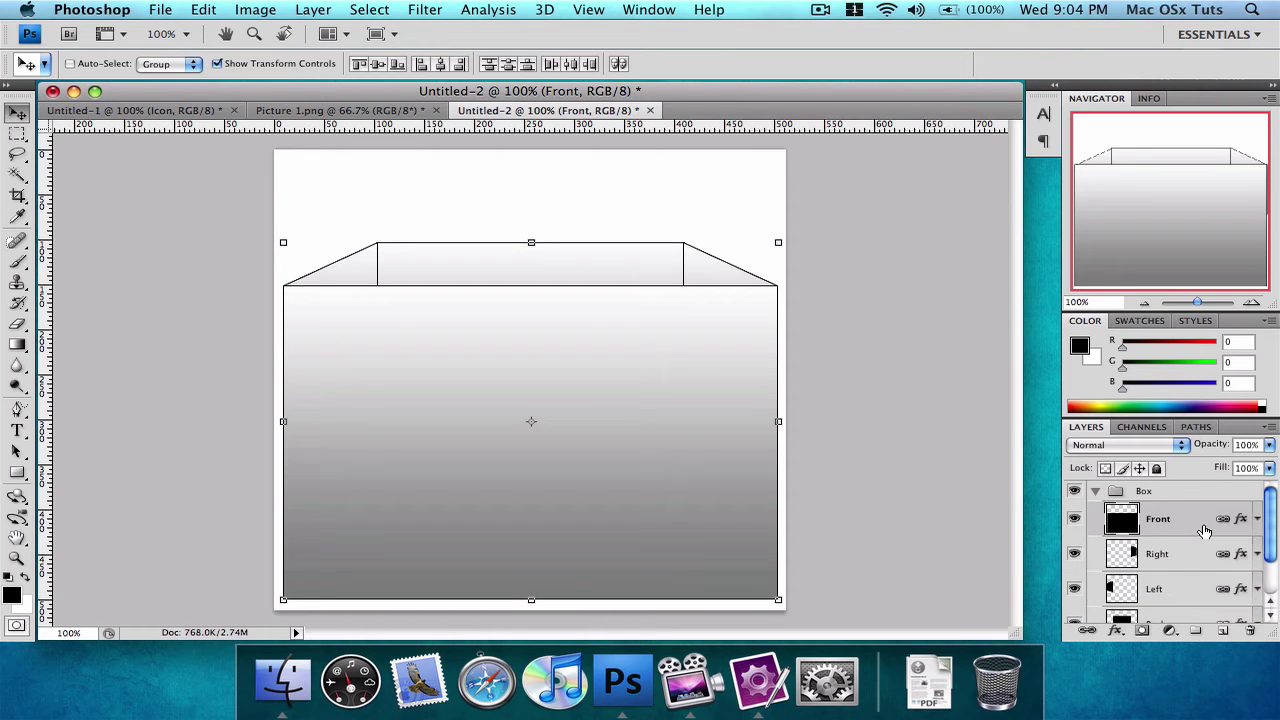
pyautogui.click(1152, 496)
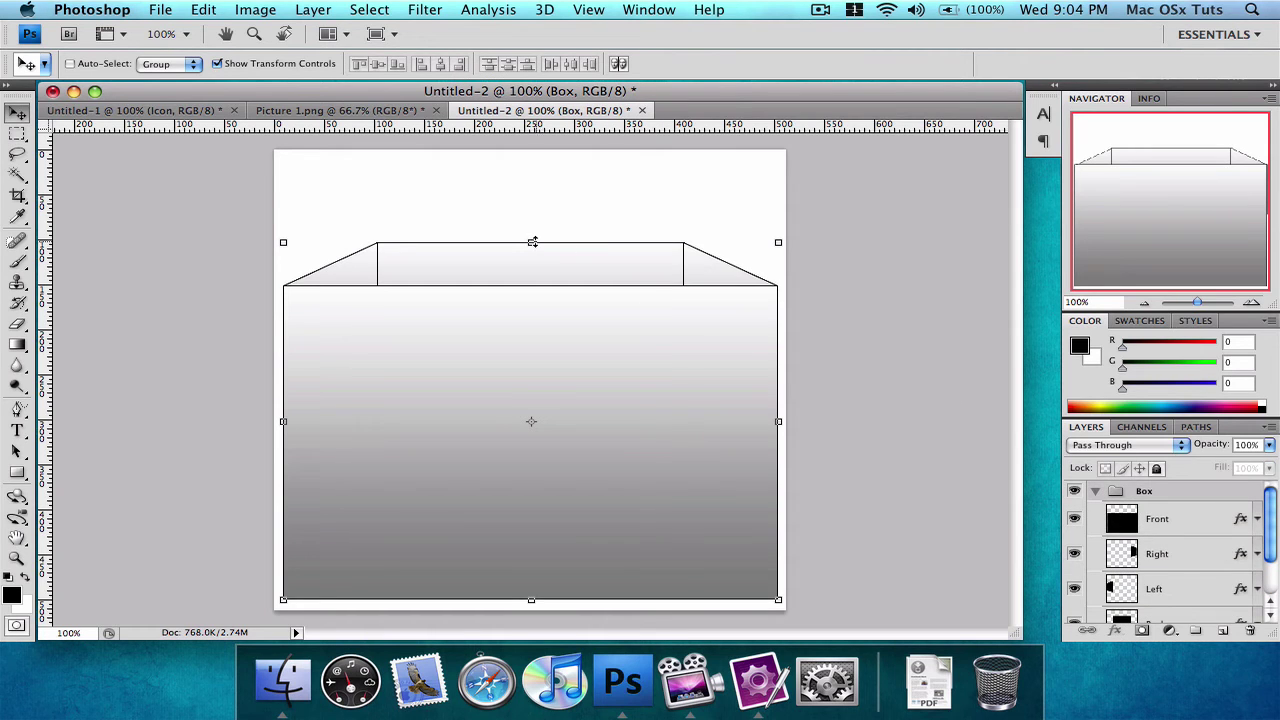
pyautogui.click(1215, 526)
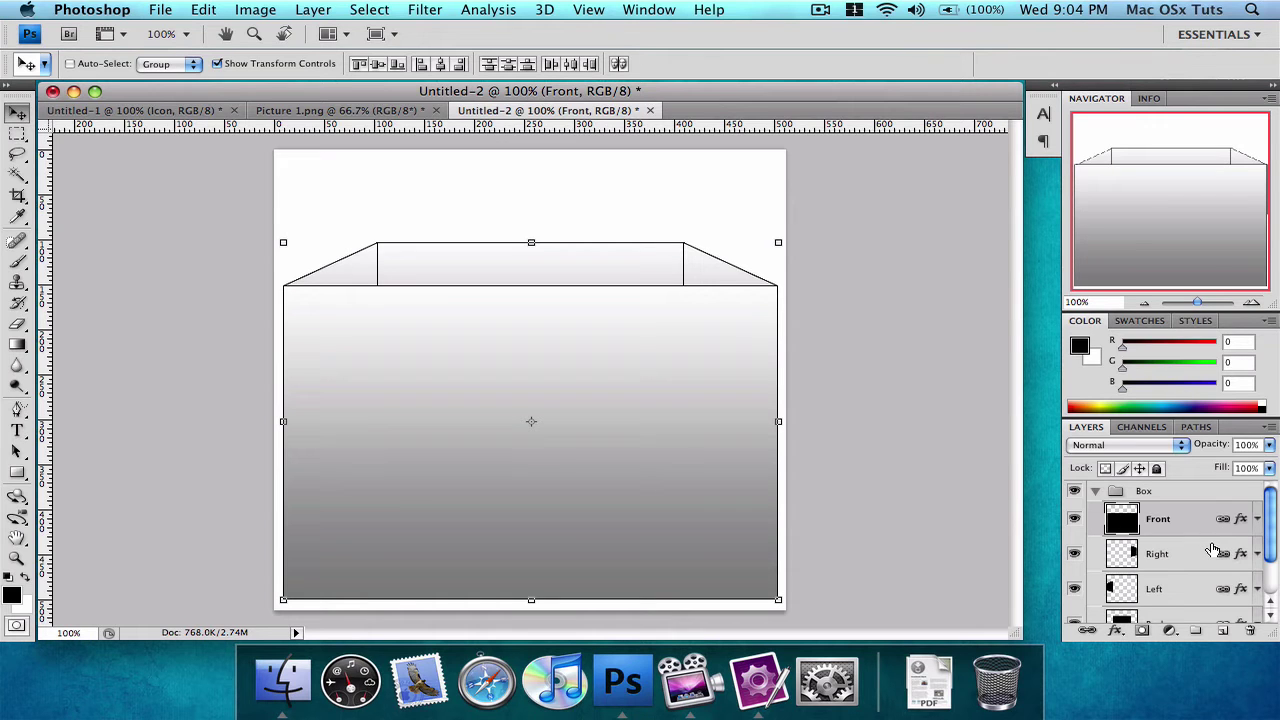
# Free Transform the box down to a shorter height, commit, and collapse the Box group.
pyautogui.moveTo(531, 241); pyautogui.dragTo(544, 343)
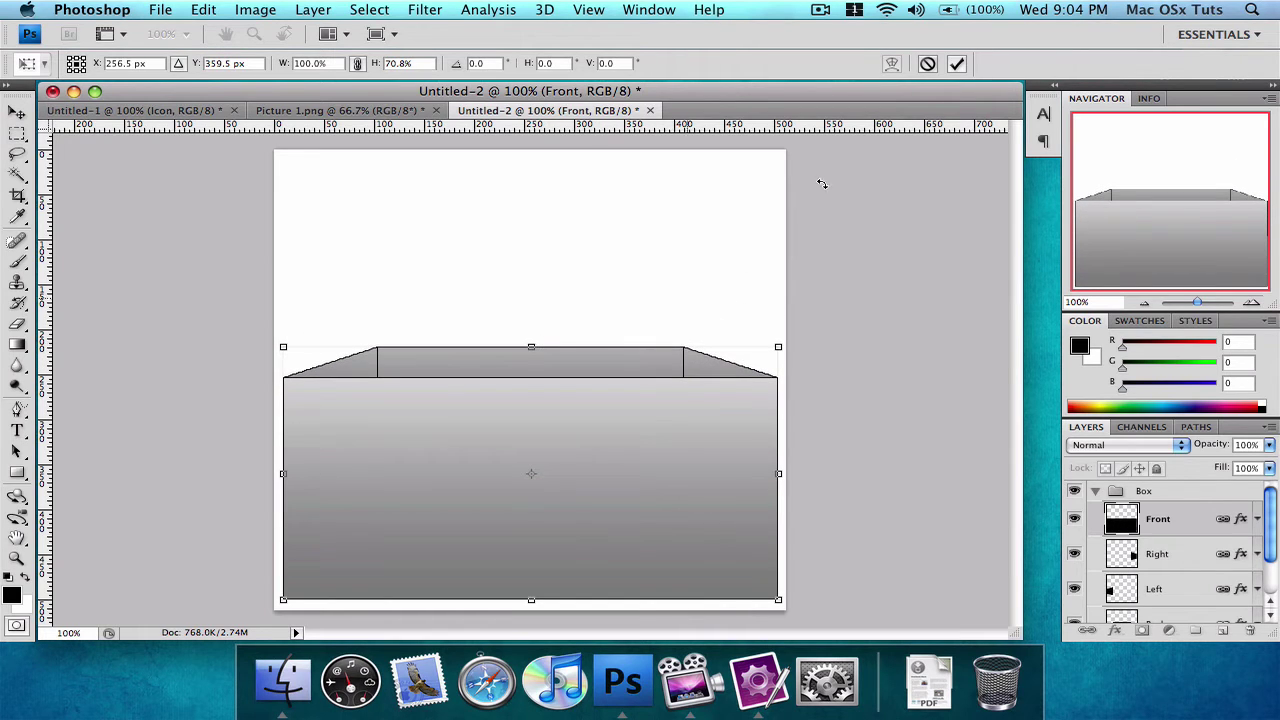
pyautogui.click(956, 63)
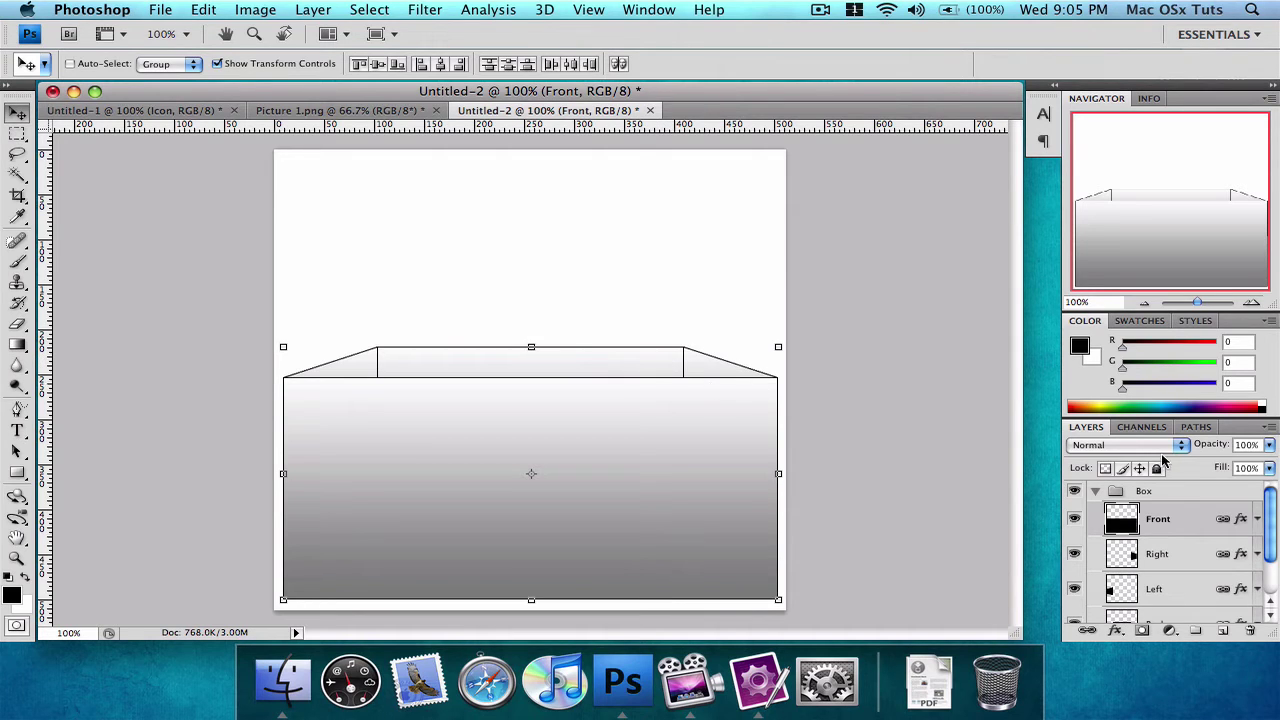
pyautogui.click(1096, 491)
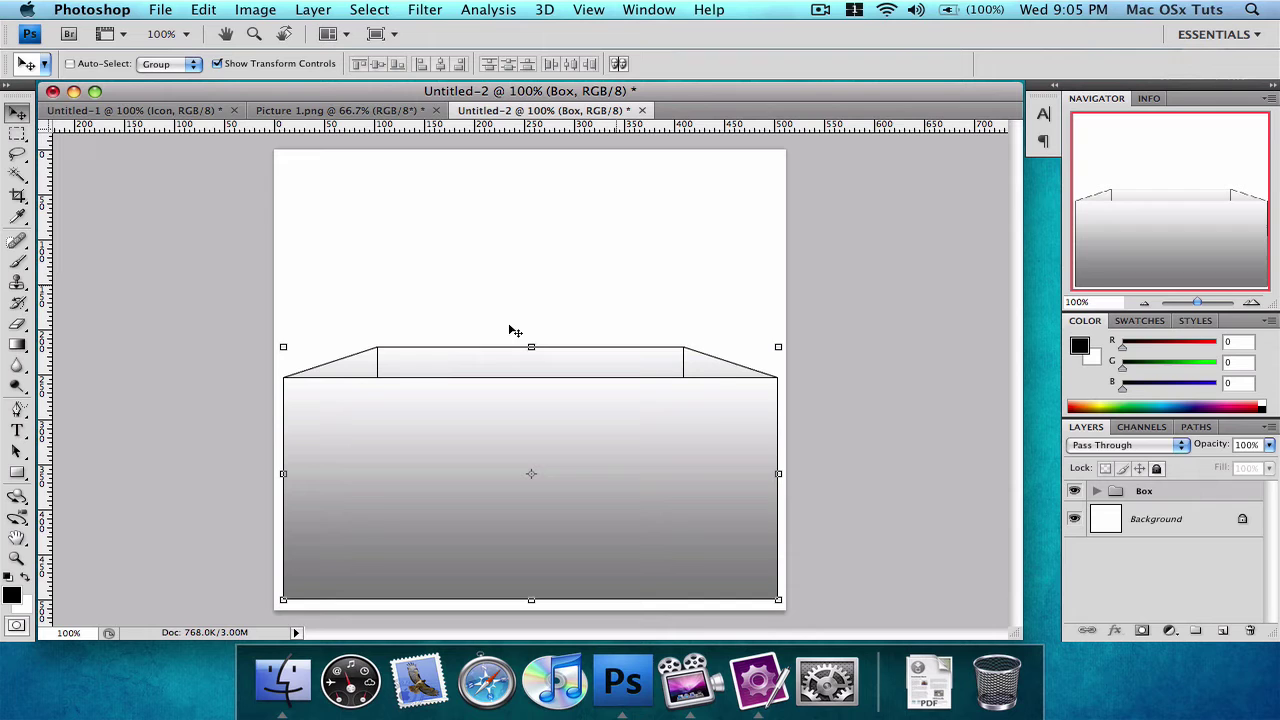
# Paste the download-document screenshot onto a new layer above Right in Untitled-2.
pyautogui.click(340, 110)
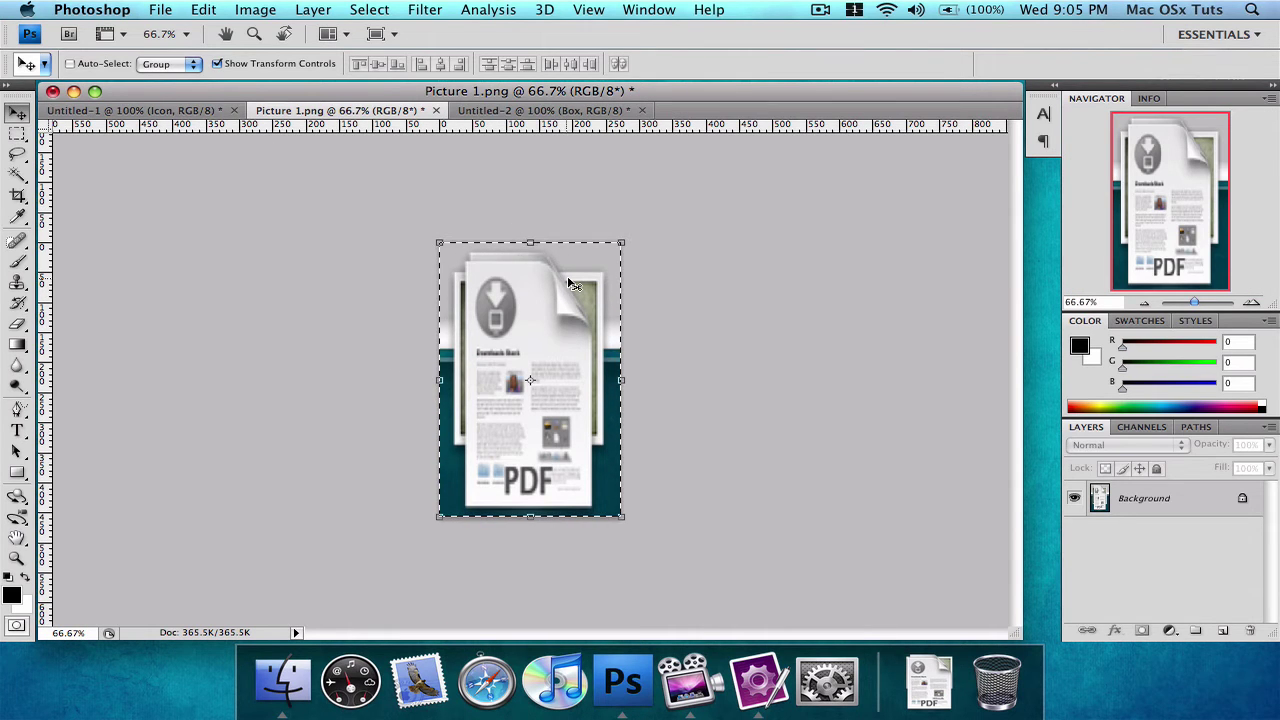
pyautogui.click(540, 110)
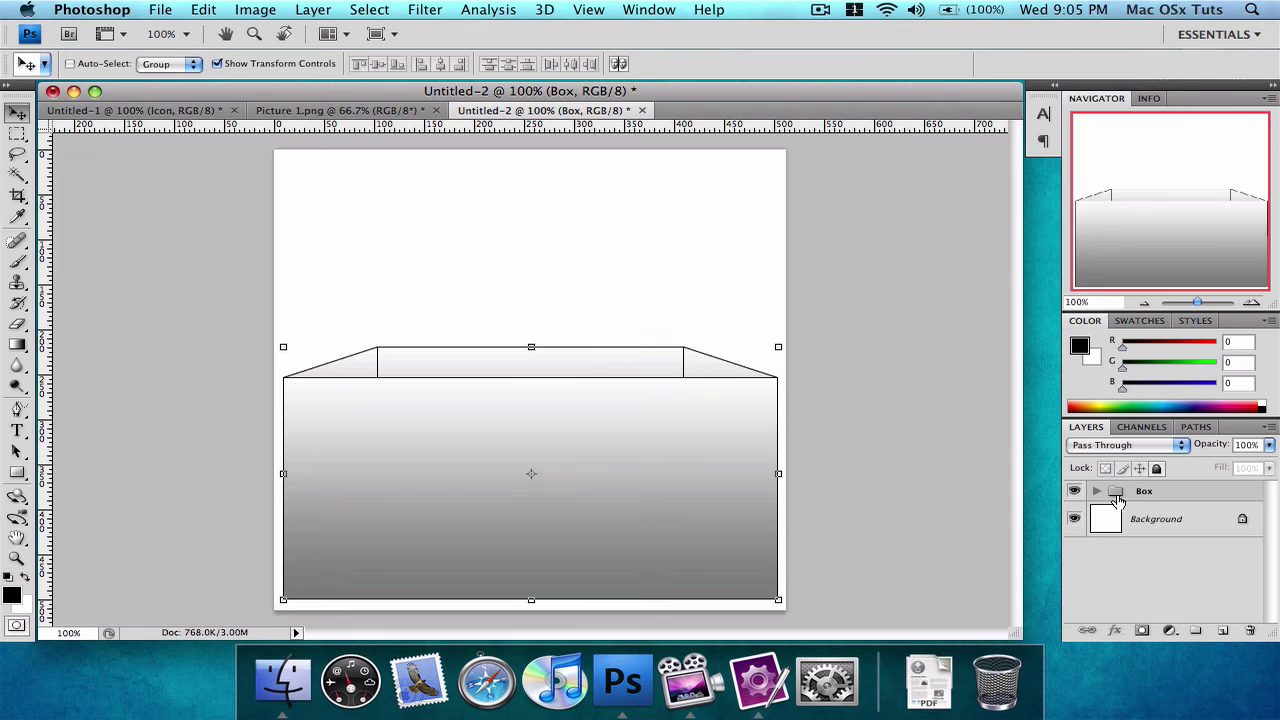
pyautogui.click(1097, 491)
pyautogui.click(1180, 553)
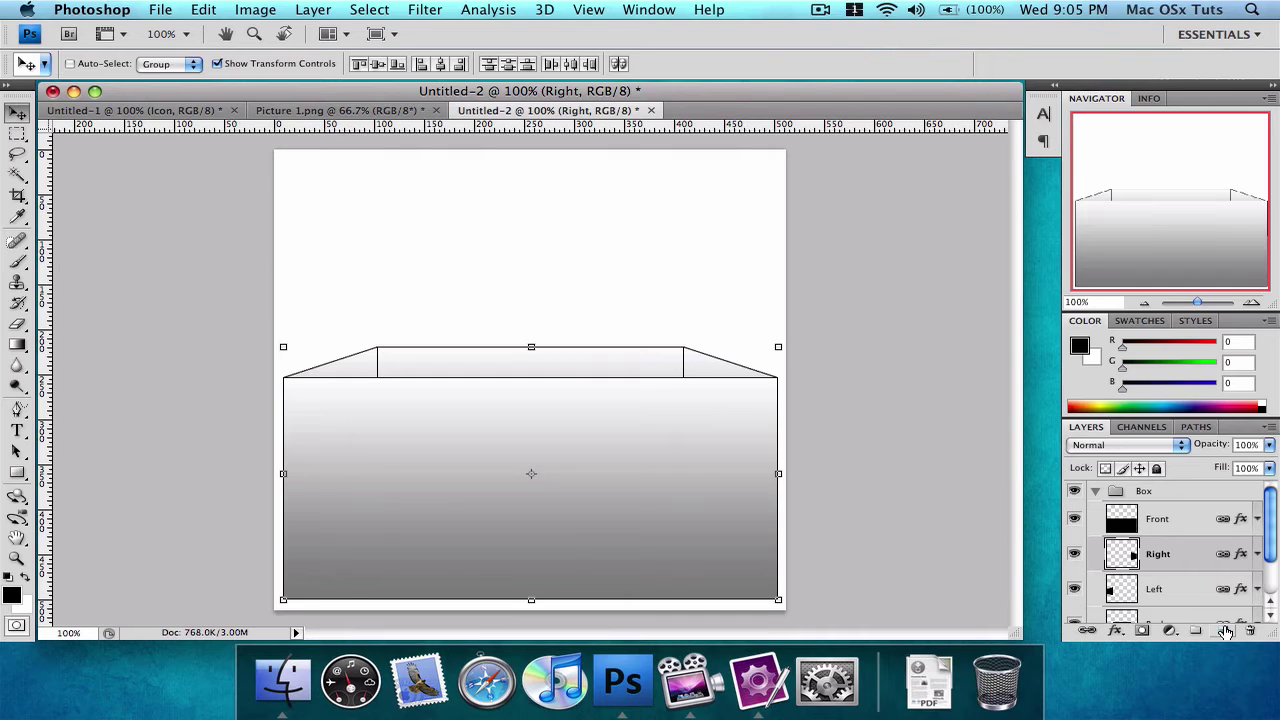
pyautogui.click(1222, 630)
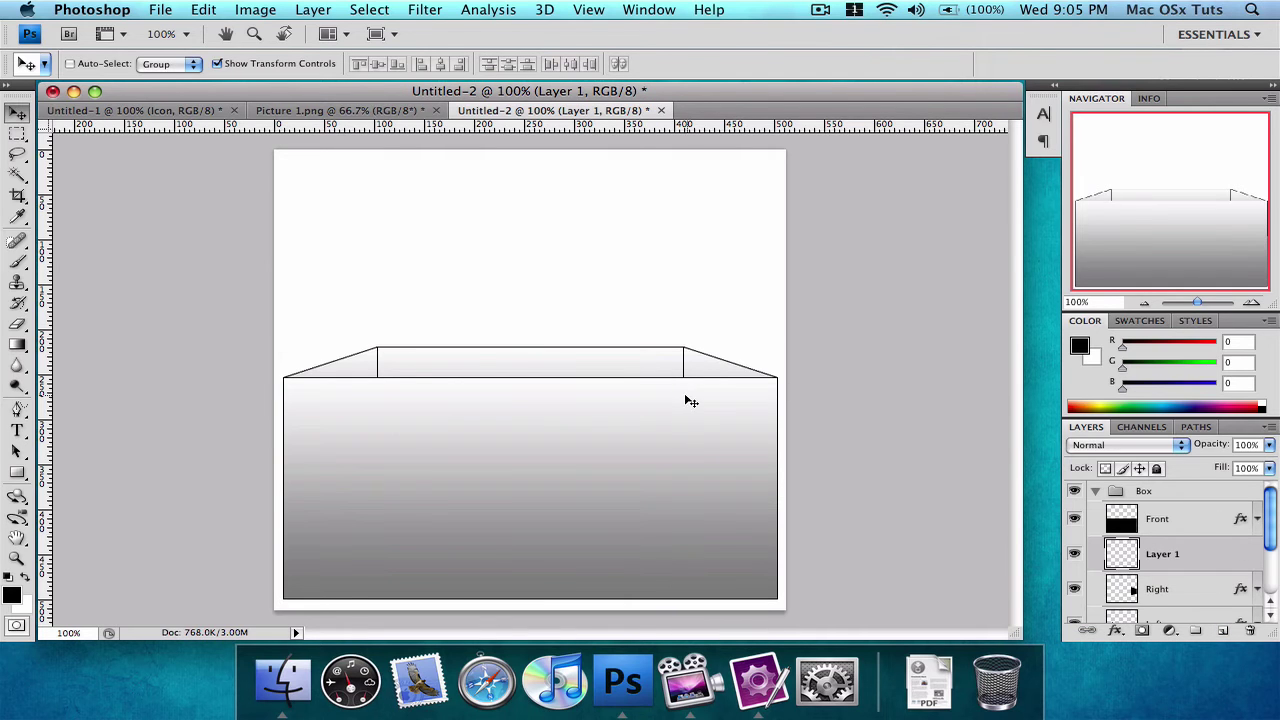
pyautogui.press('cmd+v')
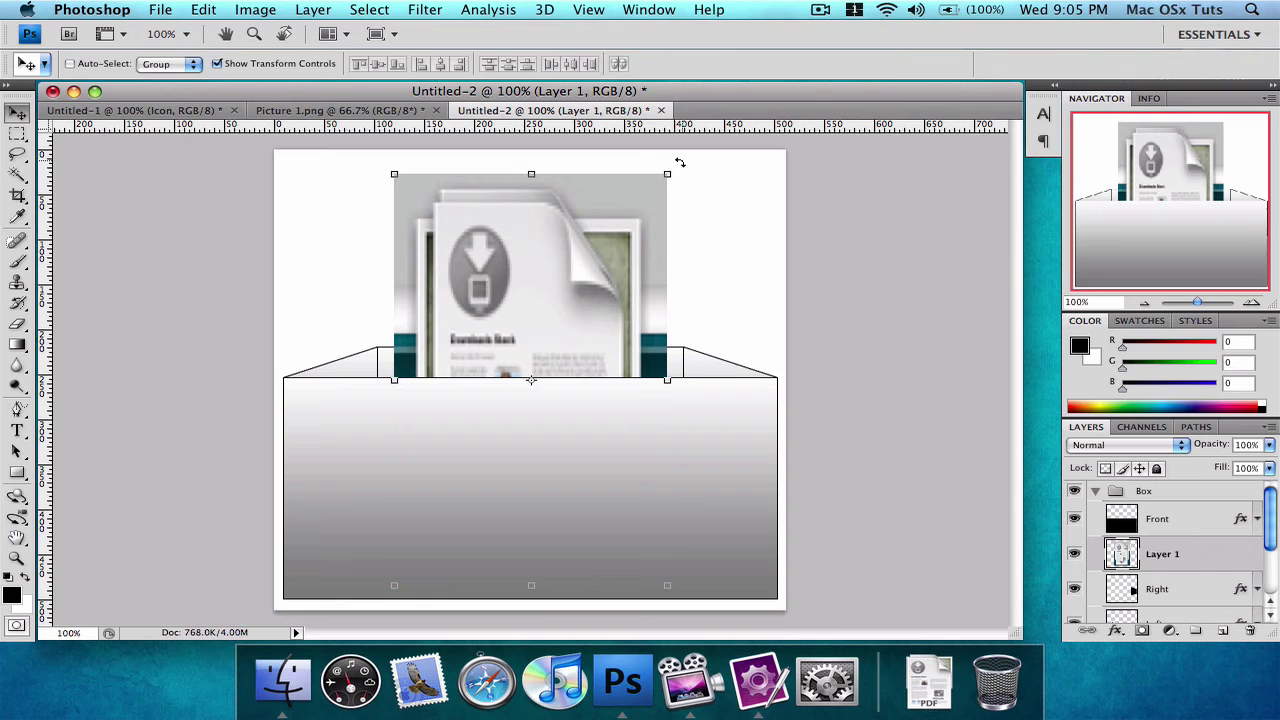
# Tilt the screenshot 30.3°, scale it to 86% into the box, and select its grey backing.
pyautogui.moveTo(679, 162); pyautogui.dragTo(829, 243)
pyautogui.moveTo(612, 269); pyautogui.dragTo(629, 296)
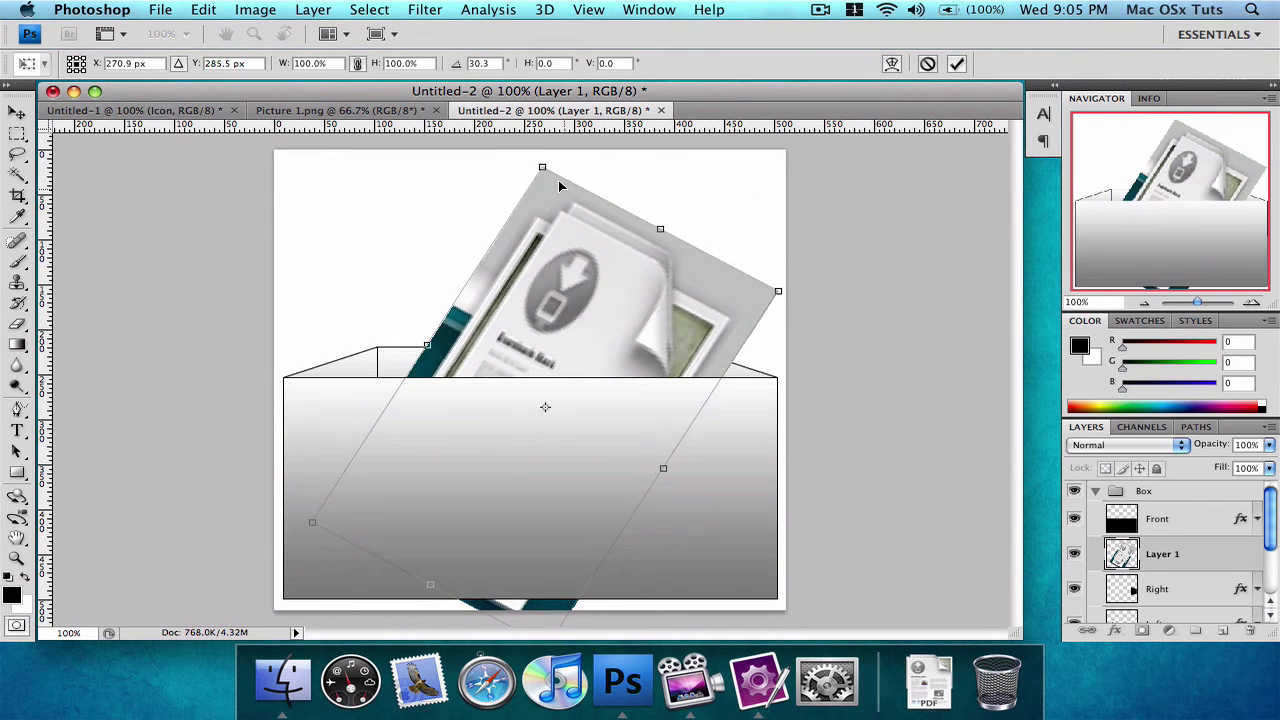
pyautogui.moveTo(542, 168); pyautogui.dragTo(532, 207)
pyautogui.moveTo(566, 297); pyautogui.dragTo(574, 257)
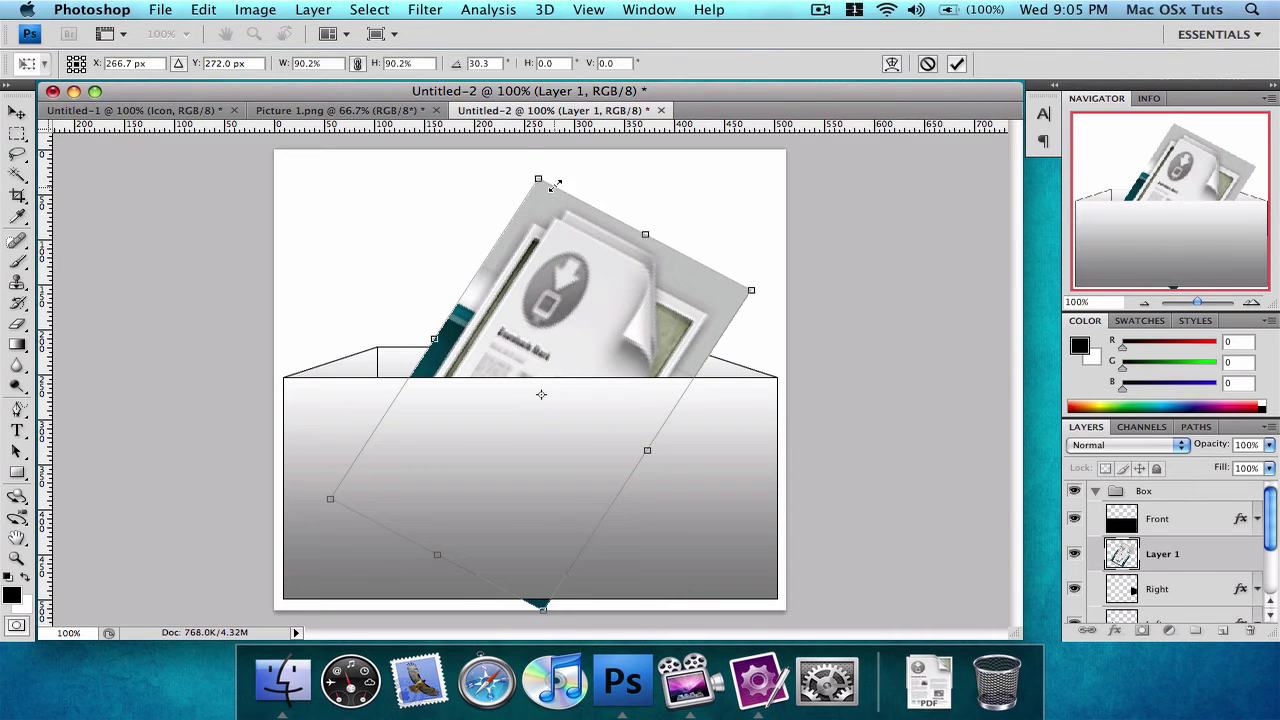
pyautogui.moveTo(538, 178); pyautogui.dragTo(550, 182)
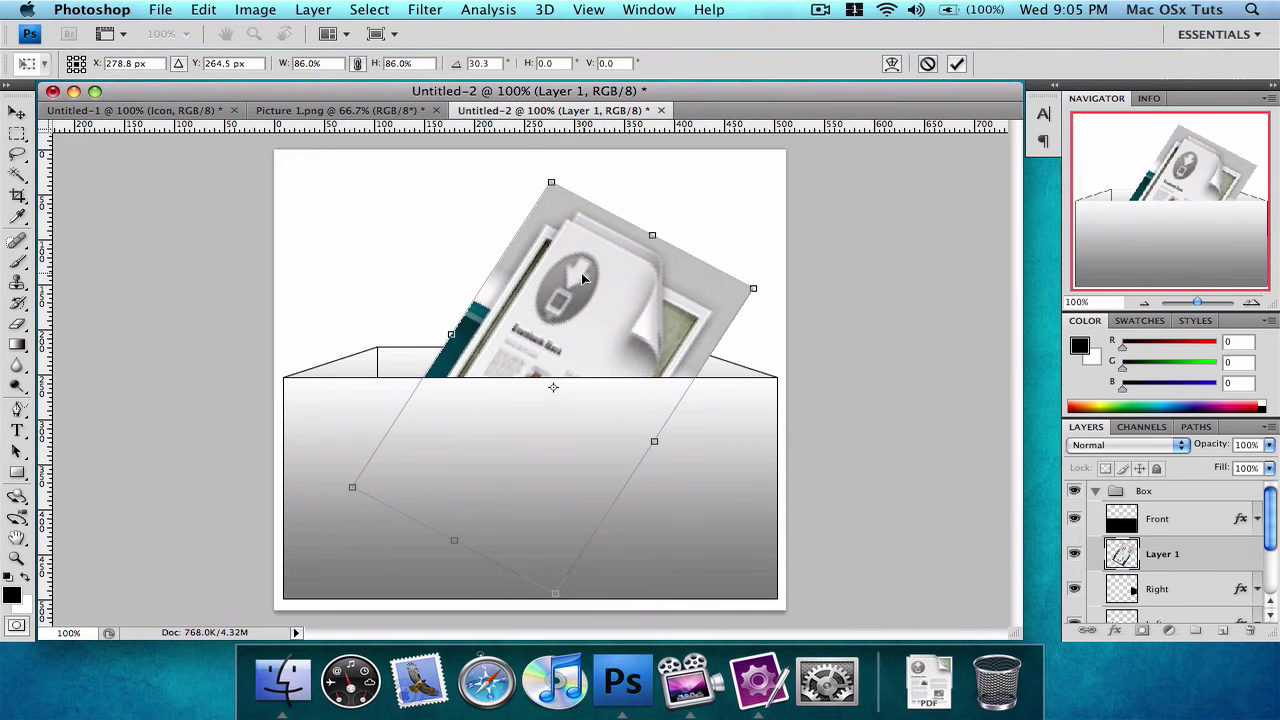
pyautogui.moveTo(584, 278); pyautogui.dragTo(583, 284)
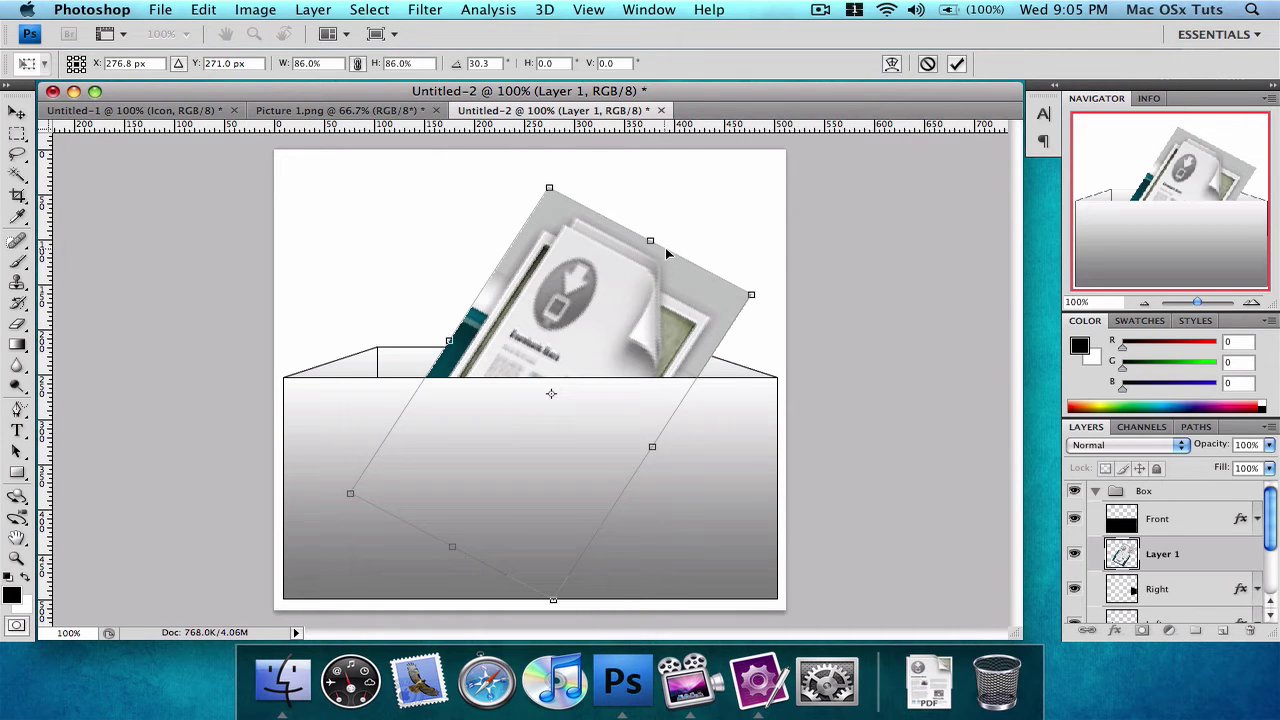
pyautogui.click(957, 63)
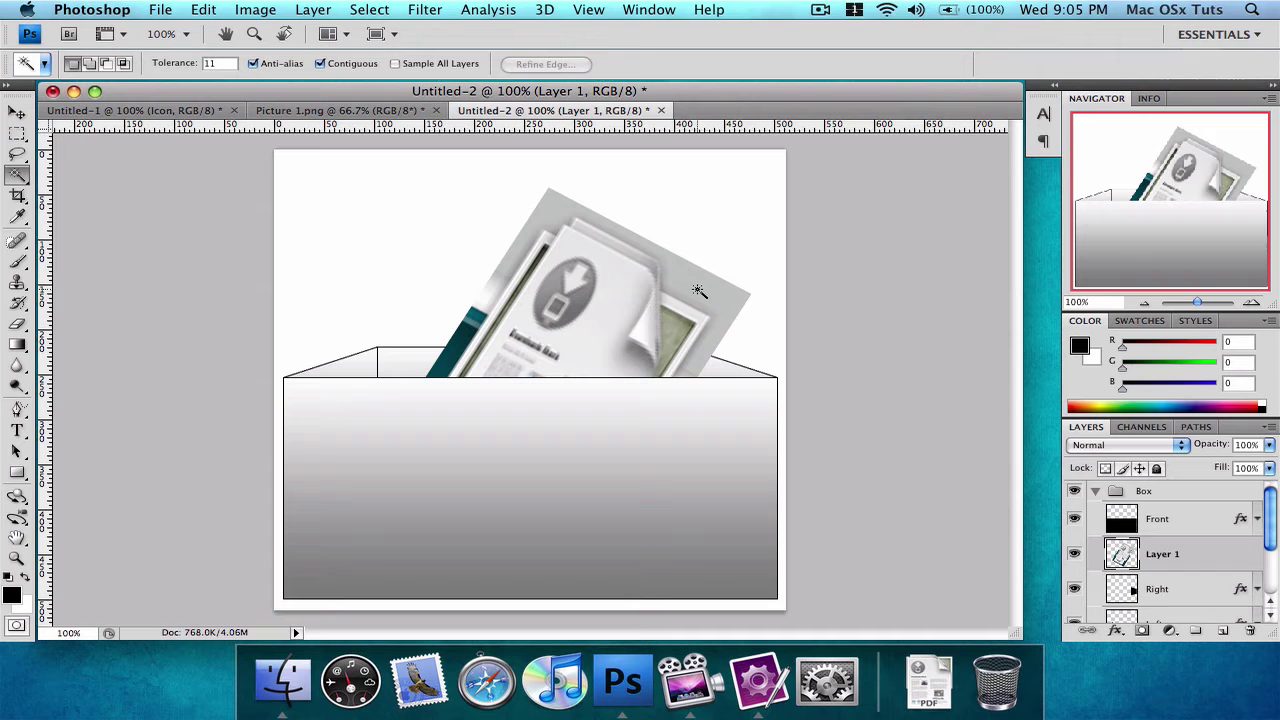
pyautogui.click(698, 286)
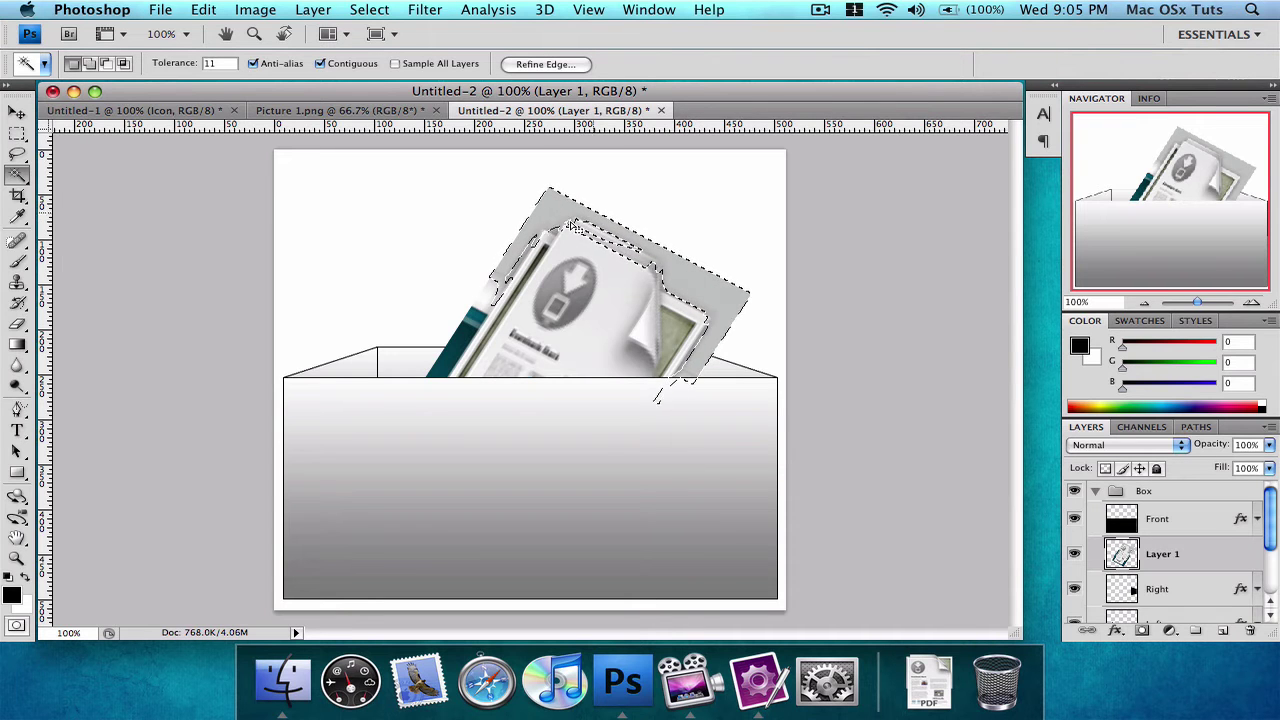
# Zoom in on the tilted document graphic's upper-left edge to refine the grey selection.
pyautogui.press('z')
pyautogui.moveTo(416, 335); pyautogui.dragTo(658, 160)
pyautogui.scroll(-2, 600, 300)
pyautogui.hscroll(1, 530, 335)
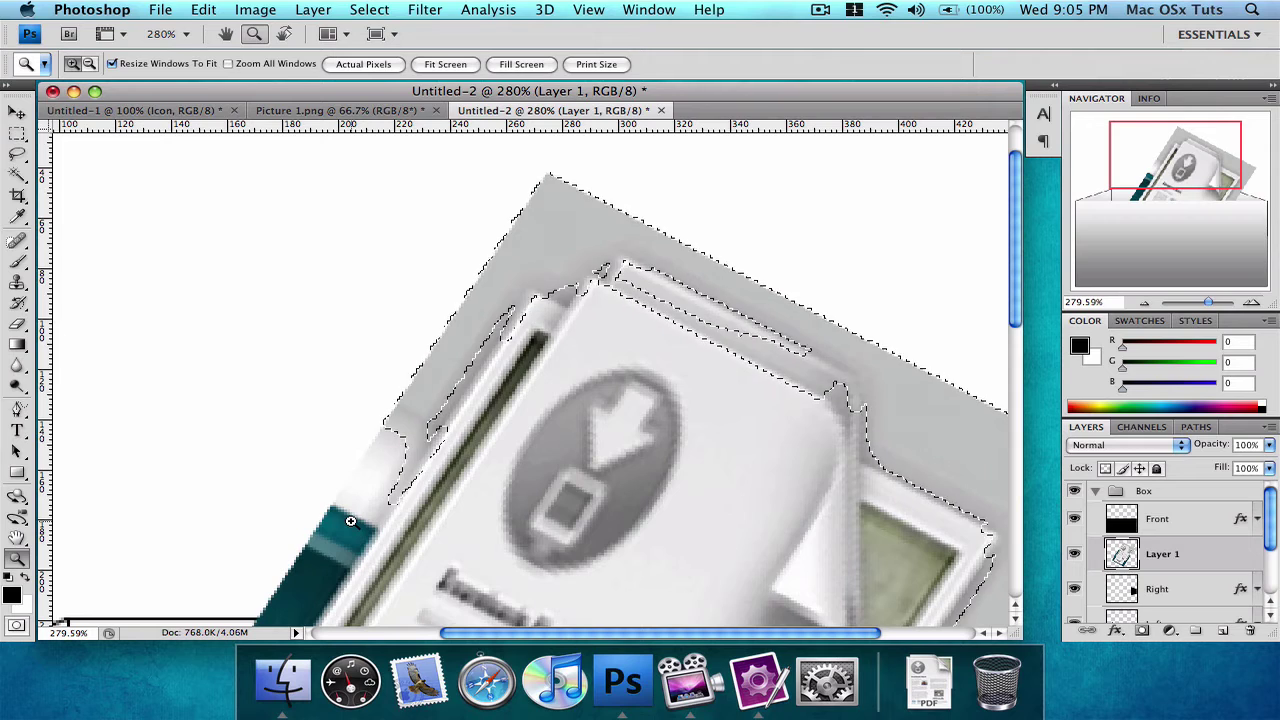
pyautogui.moveTo(352, 536); pyautogui.dragTo(553, 283)
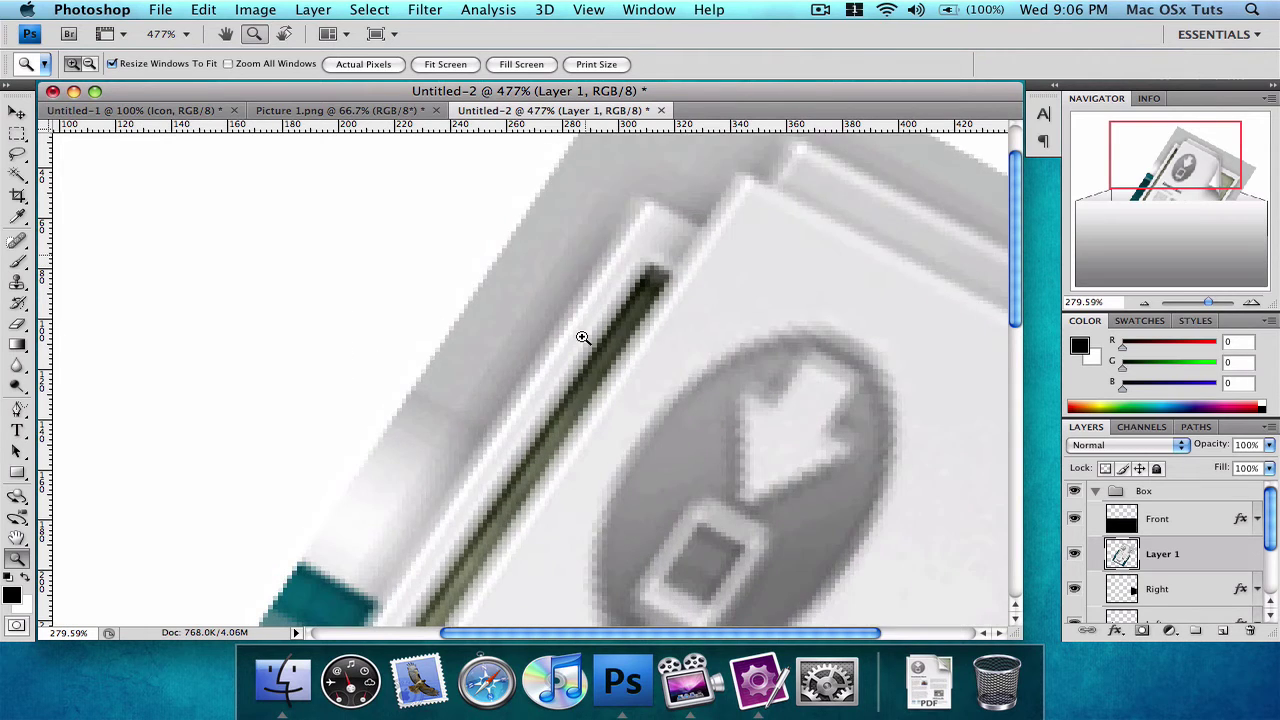
pyautogui.moveTo(580, 337)
pyautogui.mouseDown()
pyautogui.moveTo(603, 393)
pyautogui.moveTo(578, 363)
pyautogui.mouseUp()
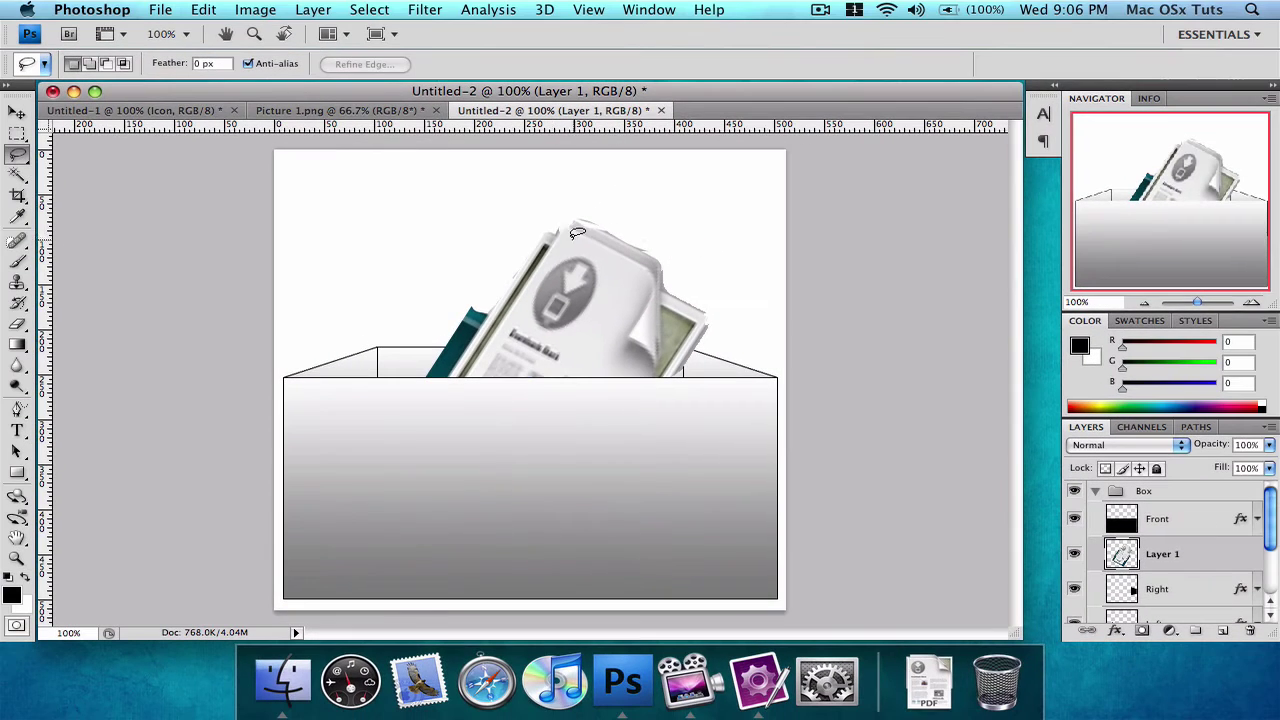
# Erase the teal strip and grey remnants along the card's top-right edge.
pyautogui.press('e')
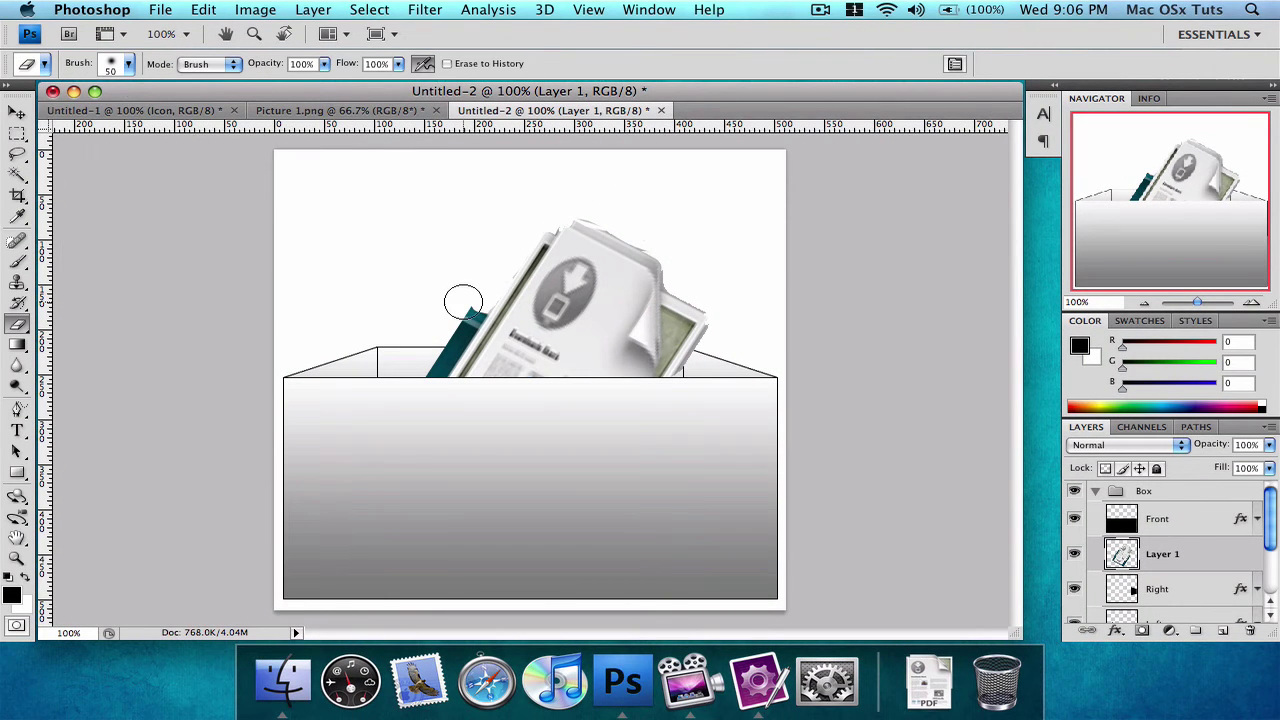
pyautogui.moveTo(457, 294)
pyautogui.mouseDown()
pyautogui.moveTo(466, 302)
pyautogui.moveTo(447, 340)
pyautogui.moveTo(458, 332)
pyautogui.moveTo(434, 349)
pyautogui.moveTo(462, 325)
pyautogui.mouseUp()
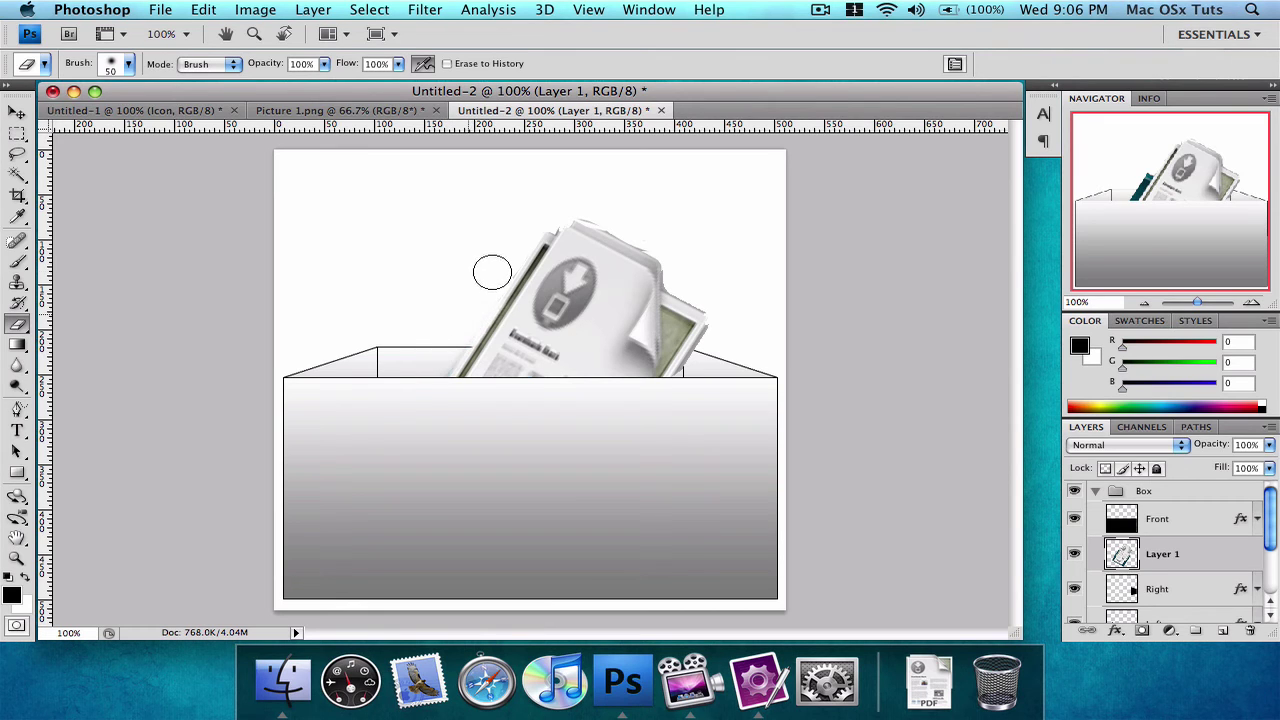
pyautogui.moveTo(557, 214)
pyautogui.mouseDown()
pyautogui.moveTo(693, 283)
pyautogui.moveTo(712, 322)
pyautogui.moveTo(690, 378)
pyautogui.moveTo(703, 352)
pyautogui.moveTo(683, 284)
pyautogui.mouseUp()
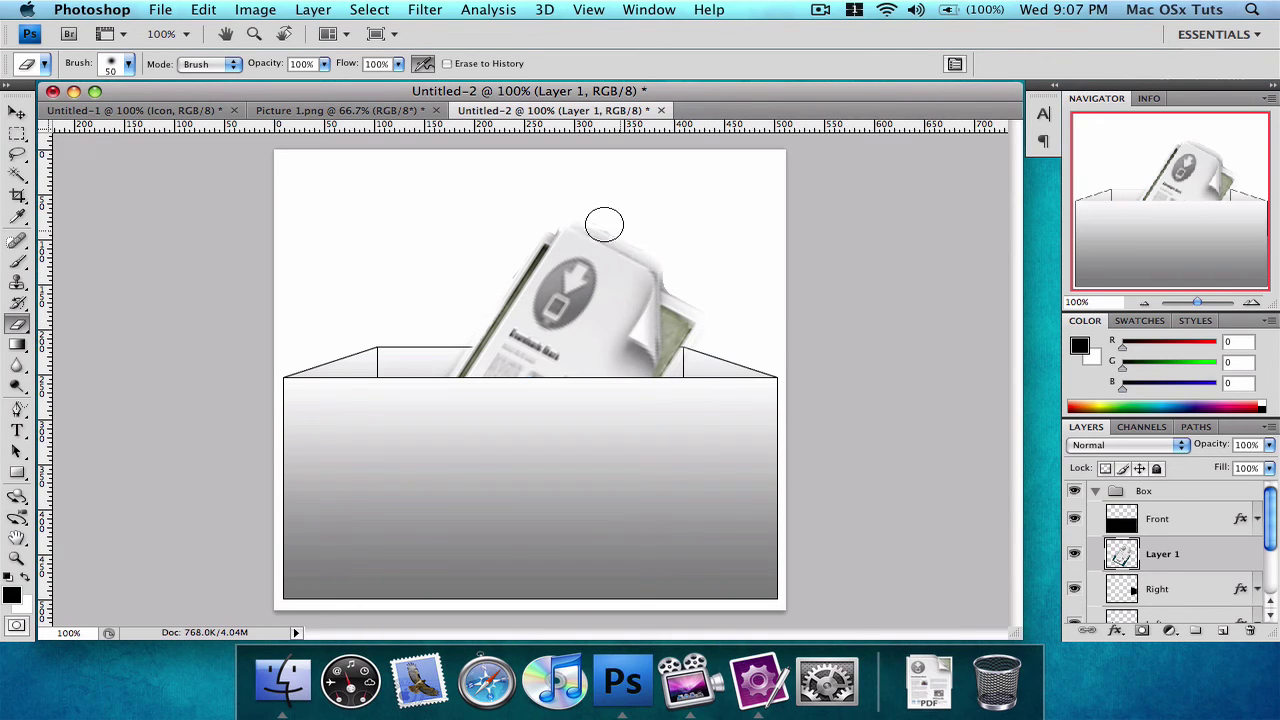
# Compare with the Untitled-1 icon by toggling its Background layer, then return to Untitled-2.
pyautogui.click(150, 110)
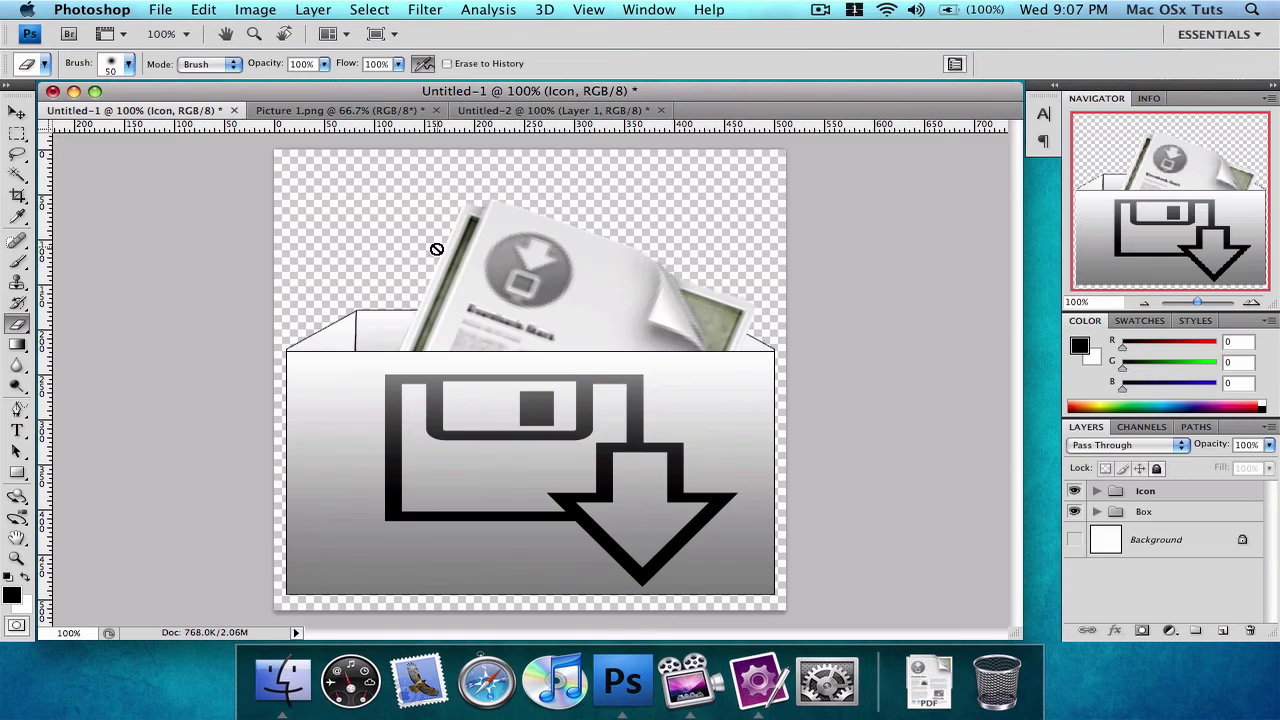
pyautogui.click(1073, 540)
pyautogui.click(1073, 540)
pyautogui.click(590, 110)
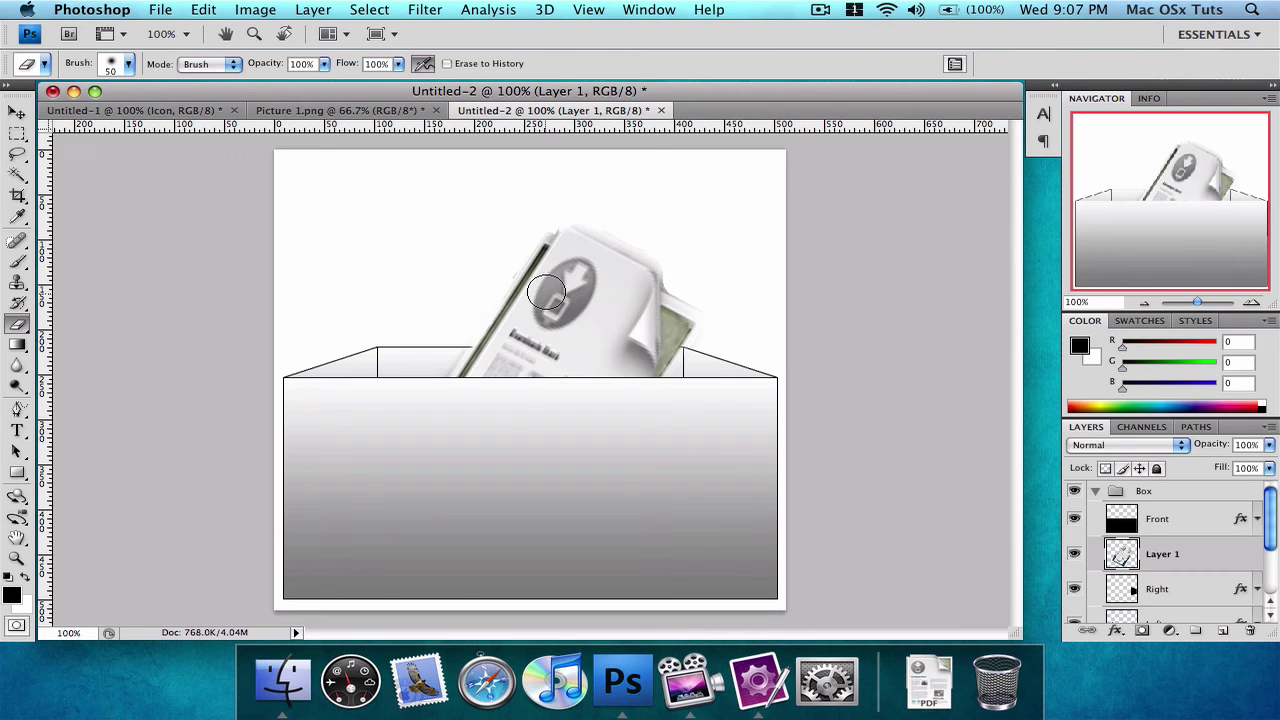
pyautogui.press('v')
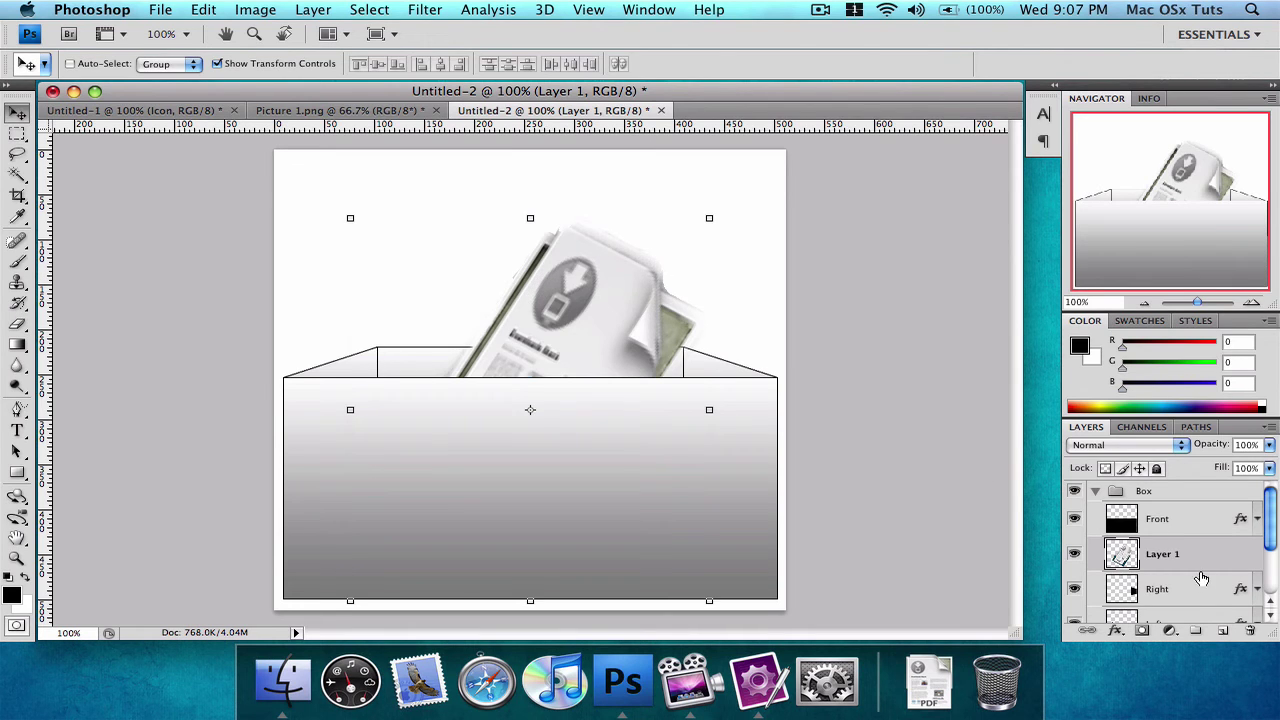
# Stretch the document graphic leftward to 121.2% width and apply it.
pyautogui.moveTo(352, 410); pyautogui.dragTo(274, 409)
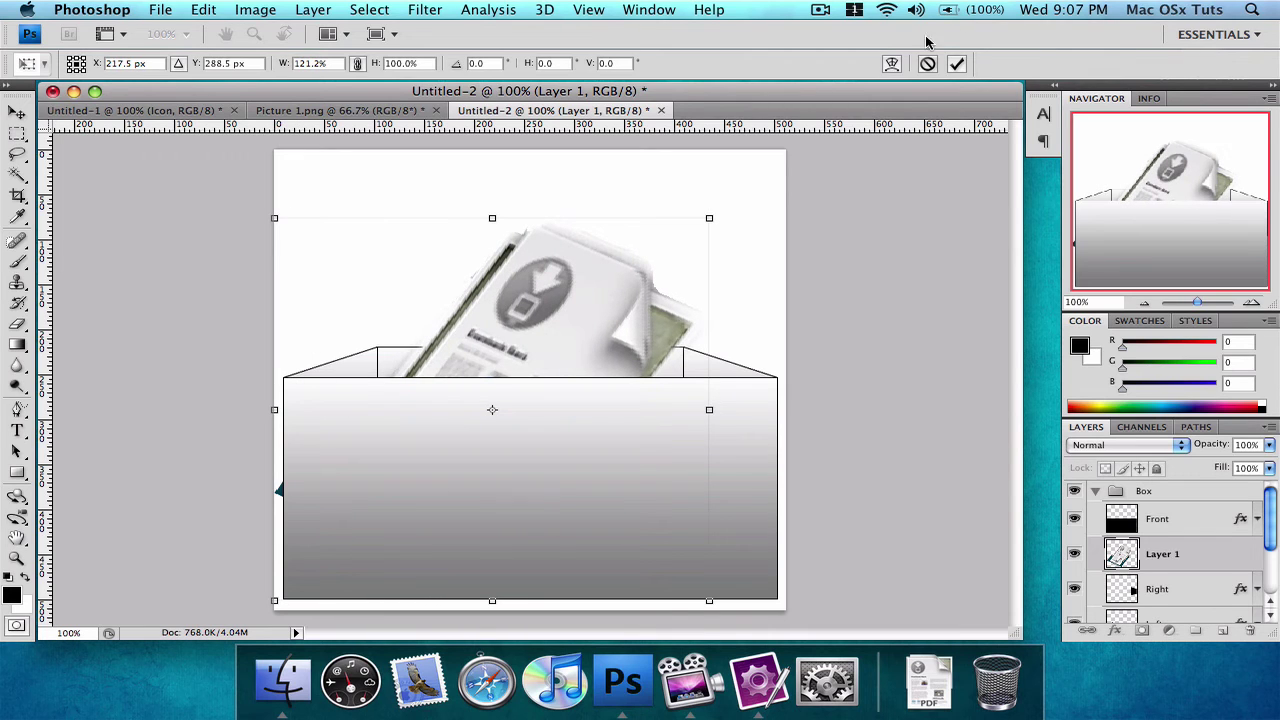
pyautogui.click(957, 63)
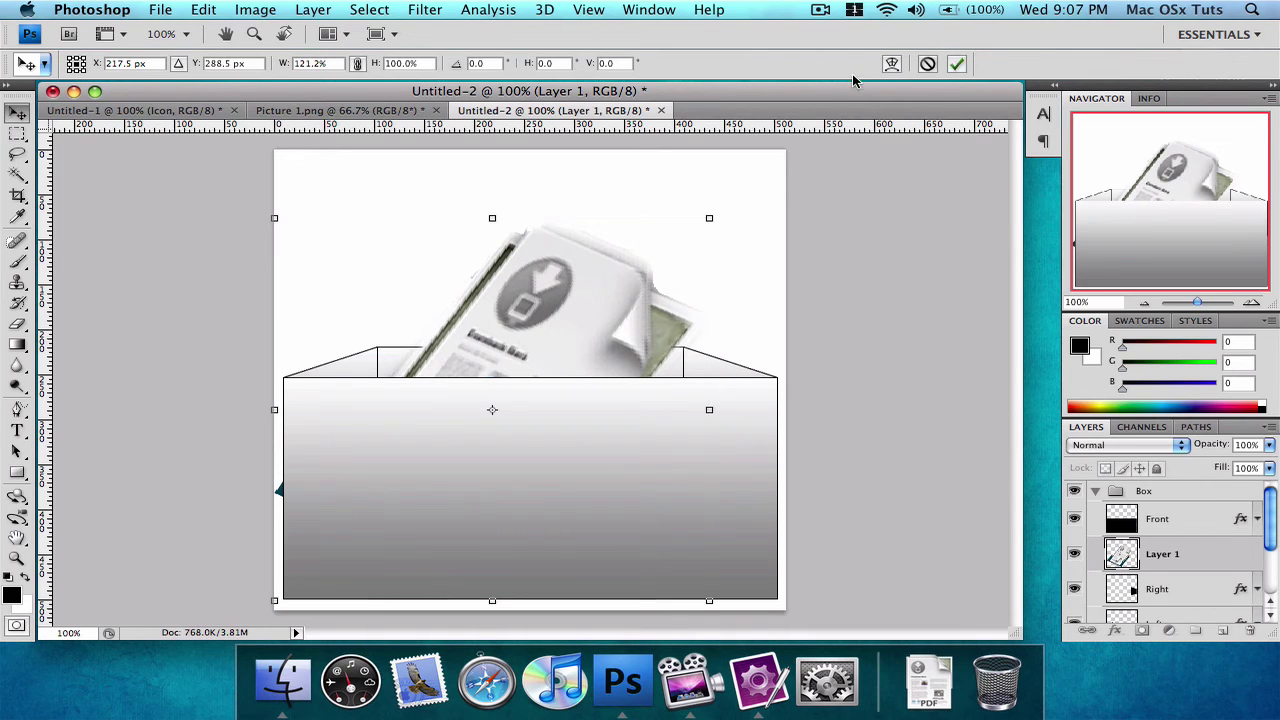
pyautogui.press('e')
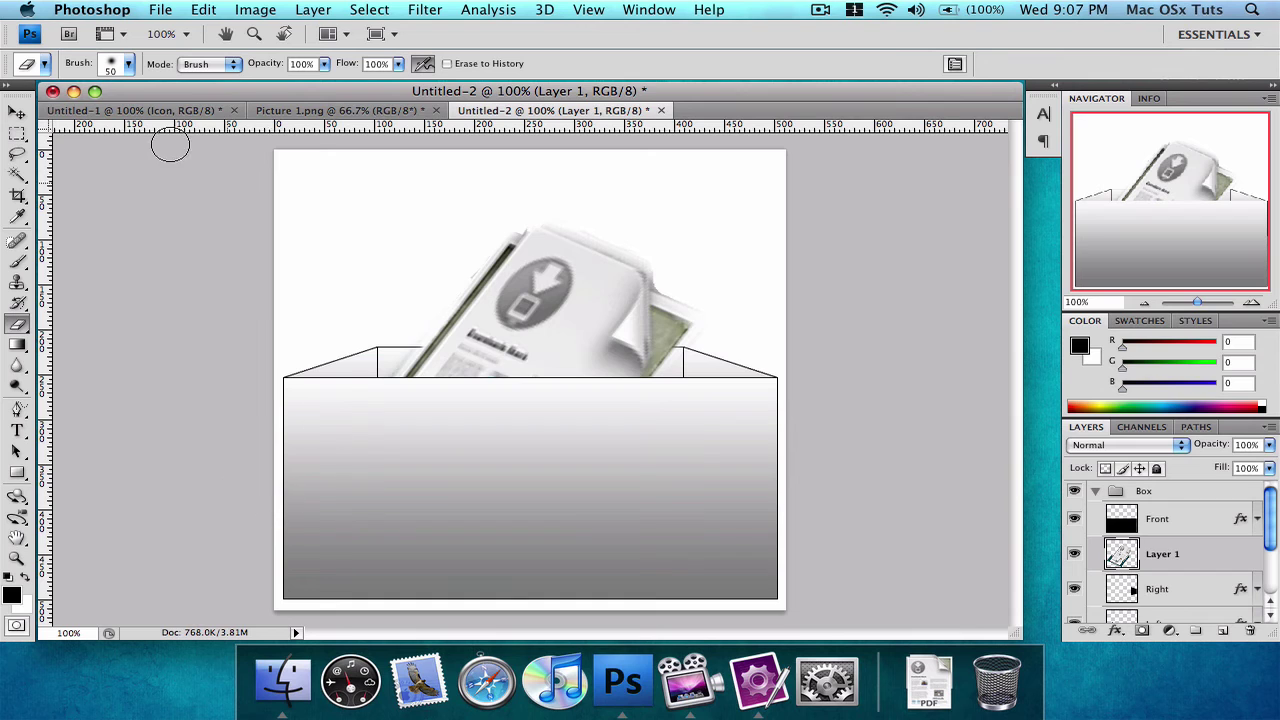
# In Untitled-2, collapse the Box group and add a new empty layer above it.
pyautogui.click(172, 112)
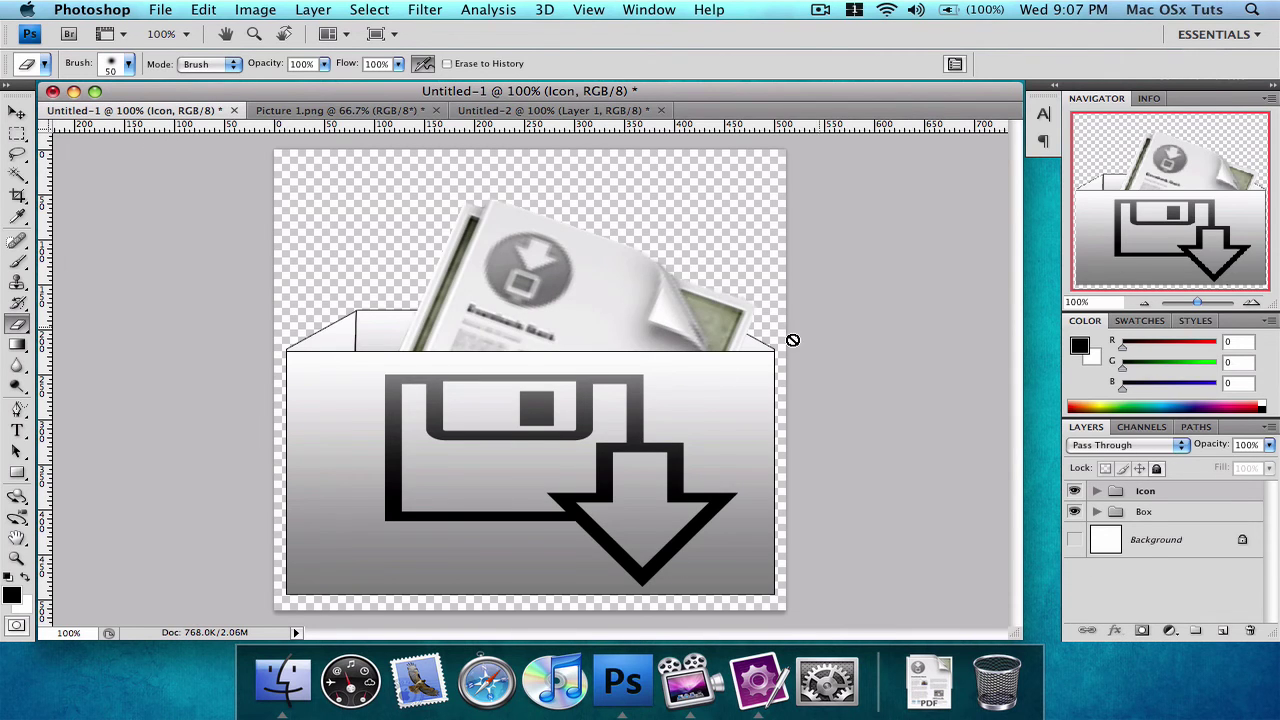
pyautogui.click(555, 110)
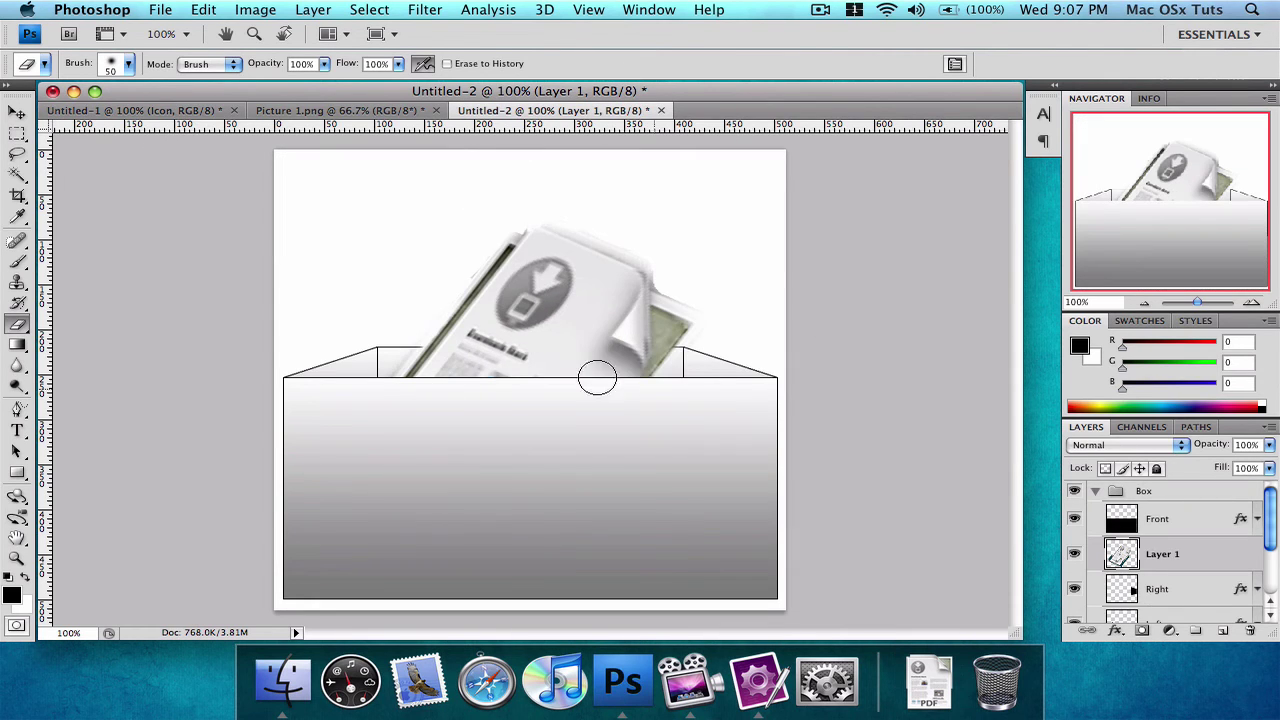
pyautogui.click(1094, 492)
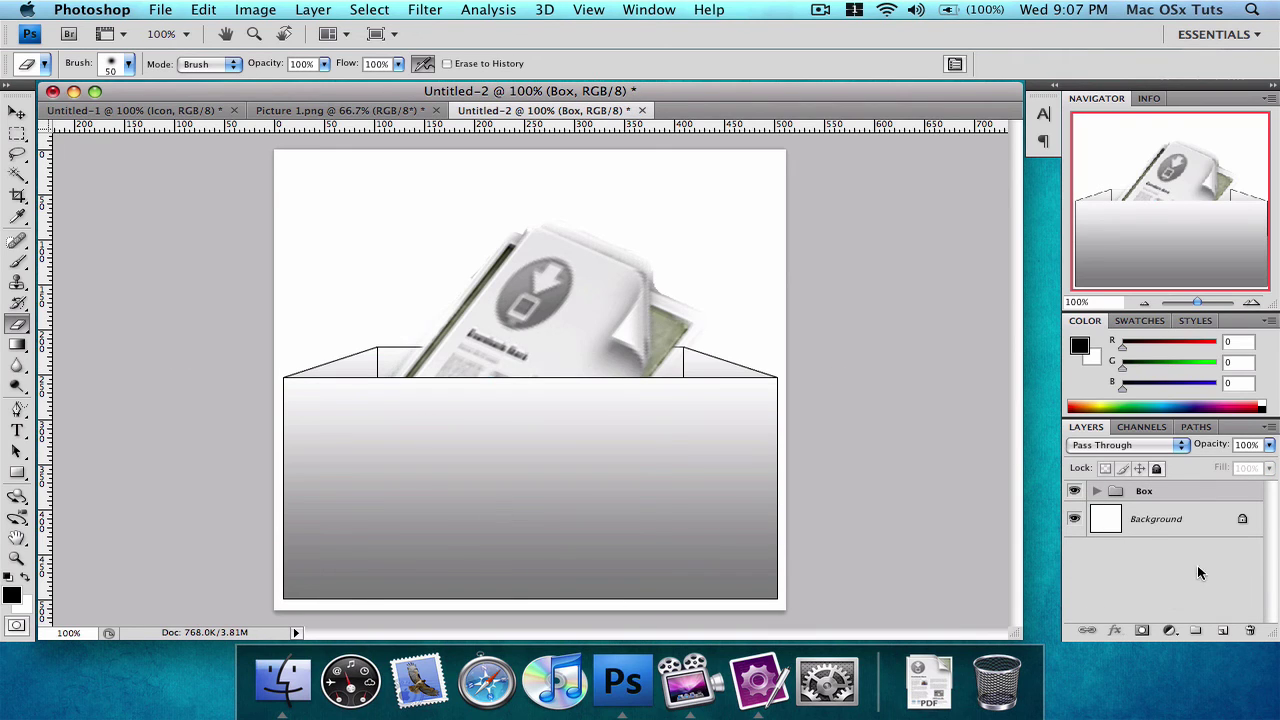
pyautogui.click(1220, 633)
# Draw the floppy-disk download custom shape across the box front.
pyautogui.press('u')
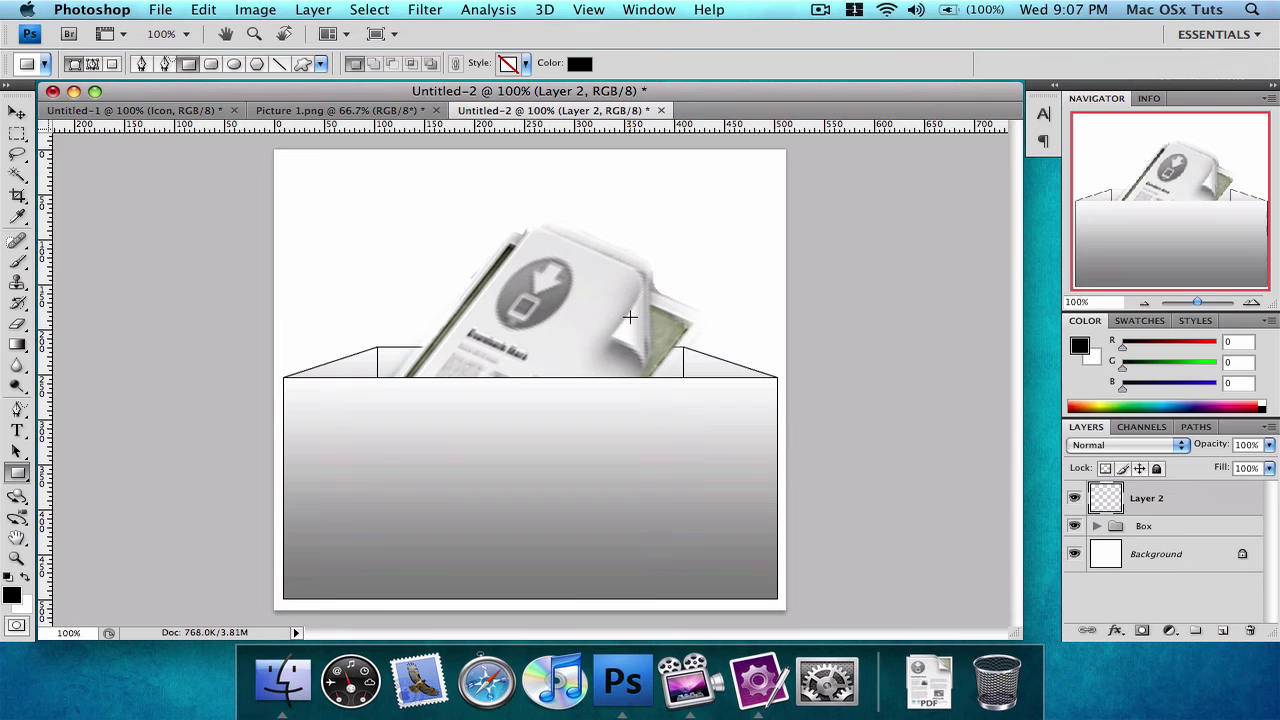
pyautogui.click(305, 64)
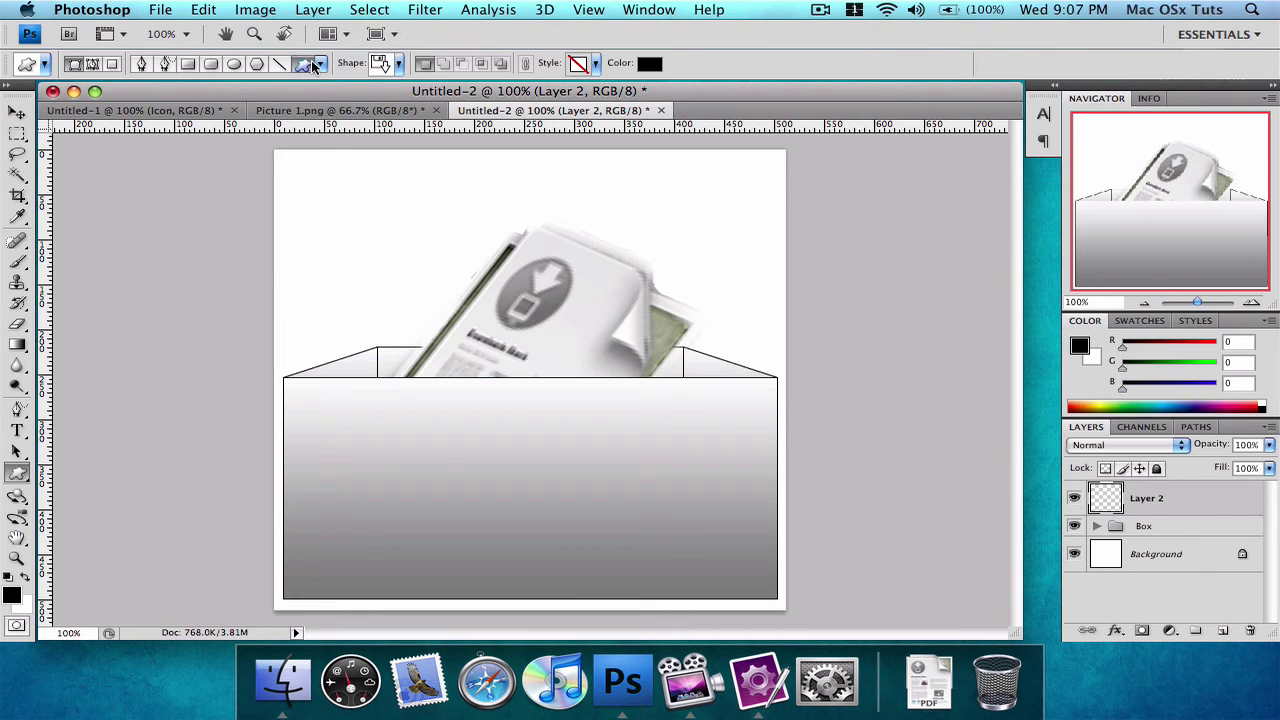
pyautogui.click(398, 63)
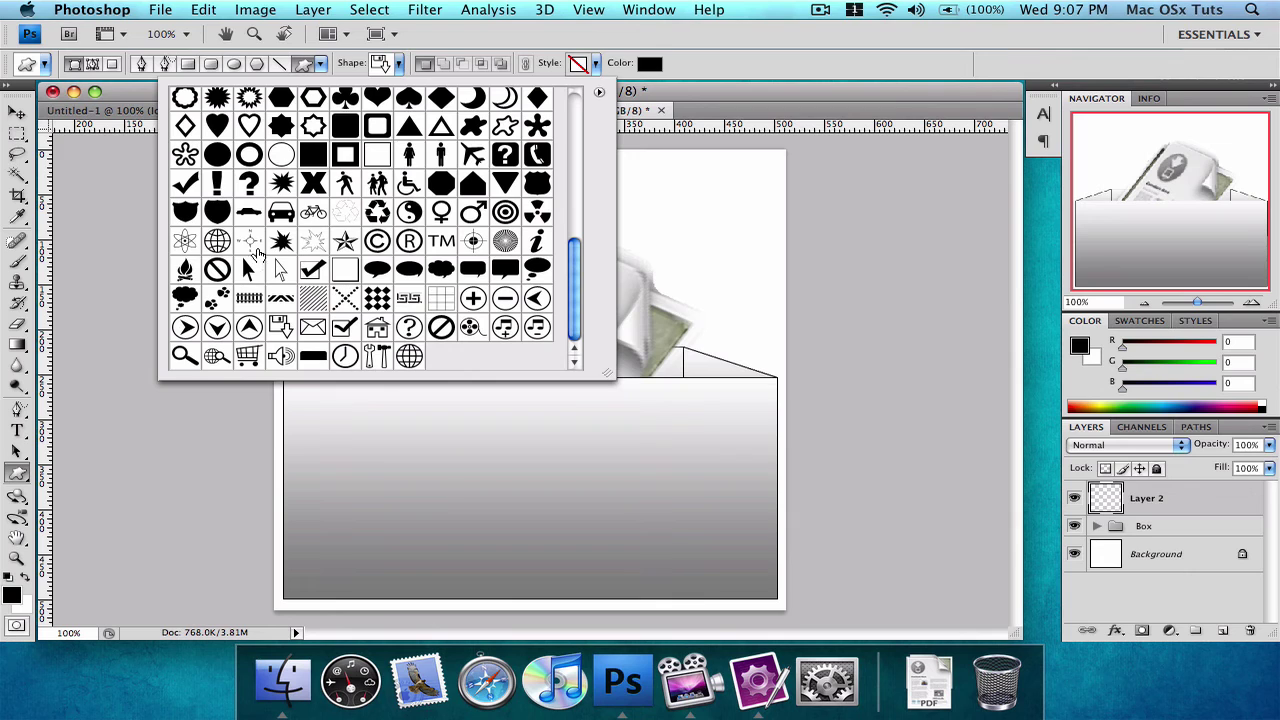
pyautogui.click(380, 63)
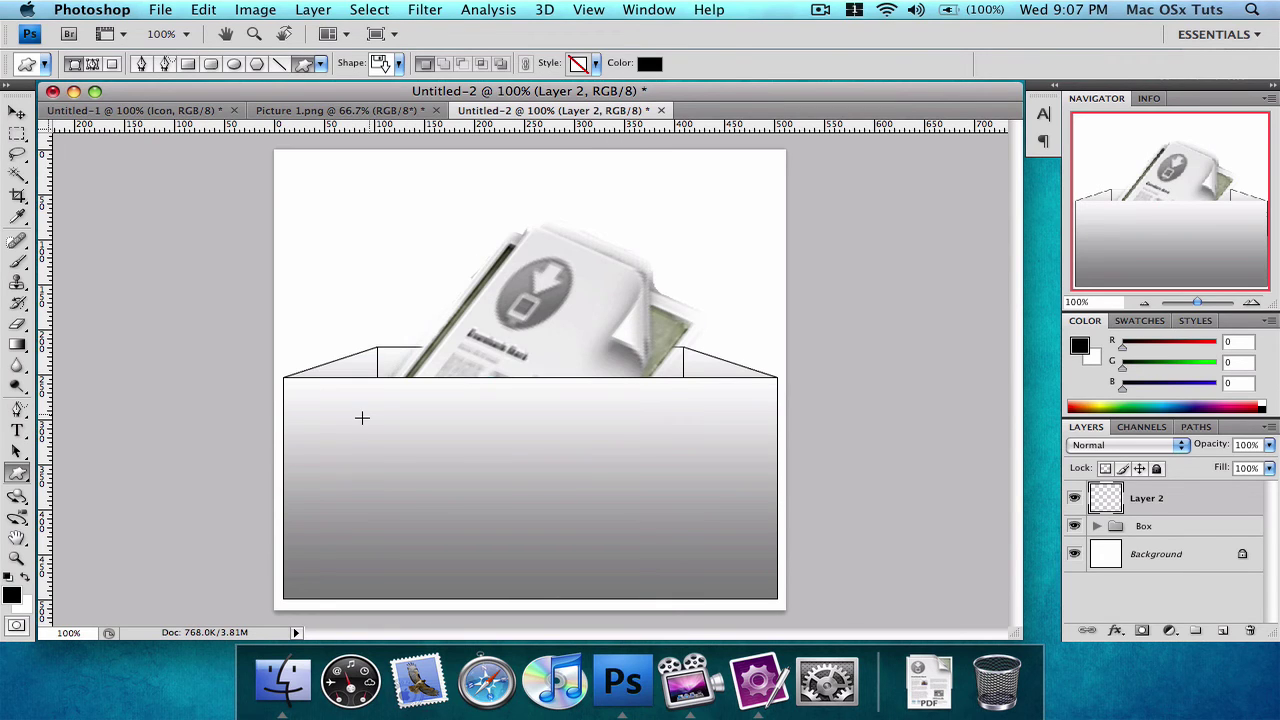
pyautogui.moveTo(325, 397); pyautogui.dragTo(741, 591)
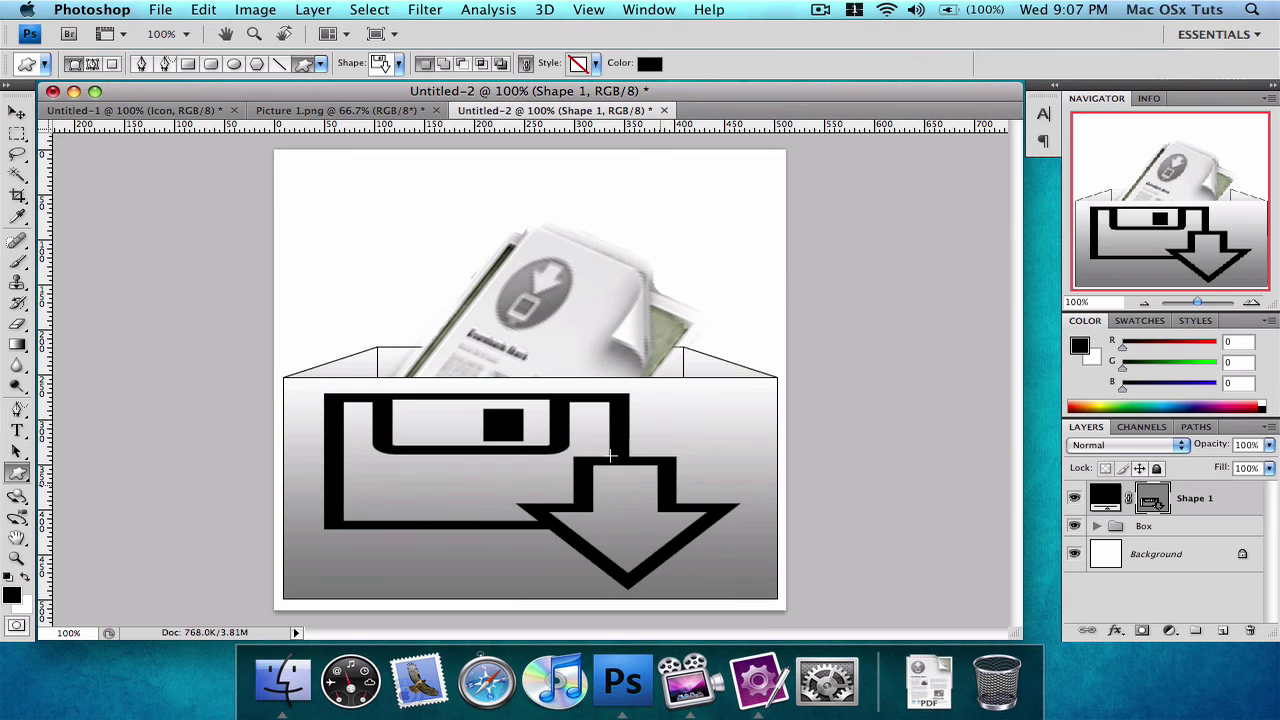
# Give Shape 1 a gradient overlay shifted so the shape looks mostly black.
pyautogui.rightClick(1243, 512)
pyautogui.click(1150, 382)
pyautogui.doubleClick(1225, 505)
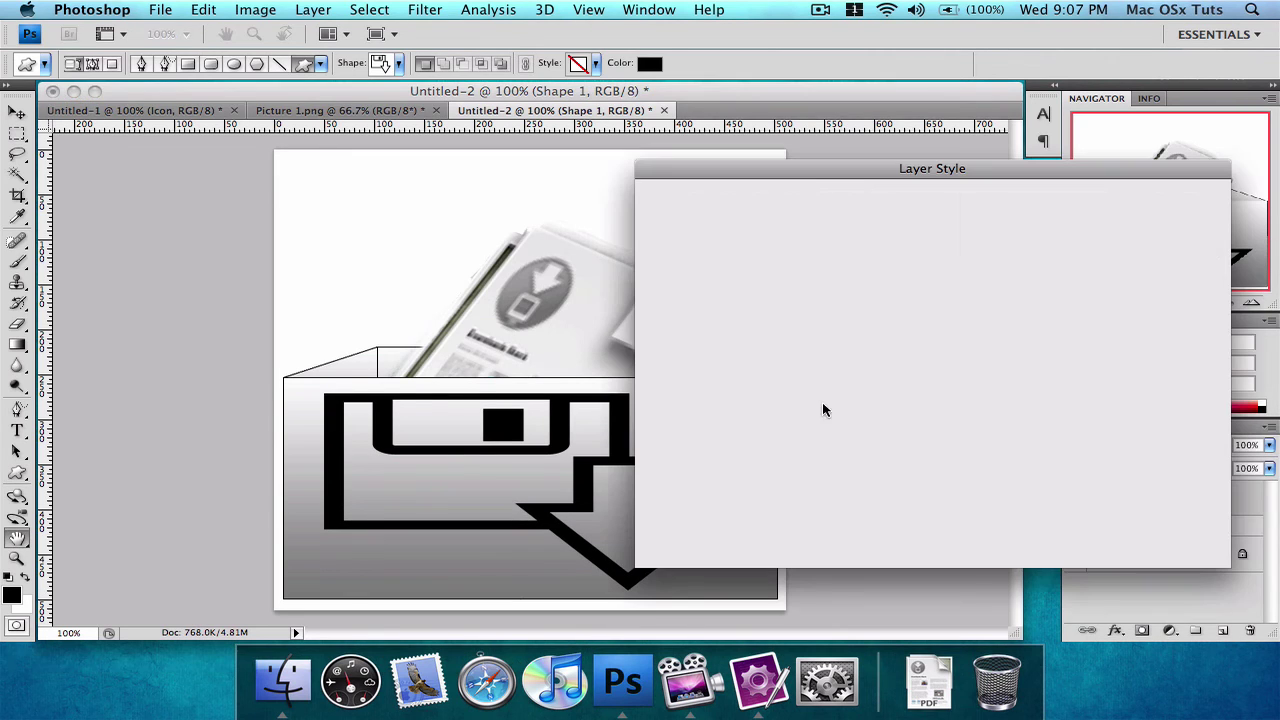
pyautogui.click(704, 421)
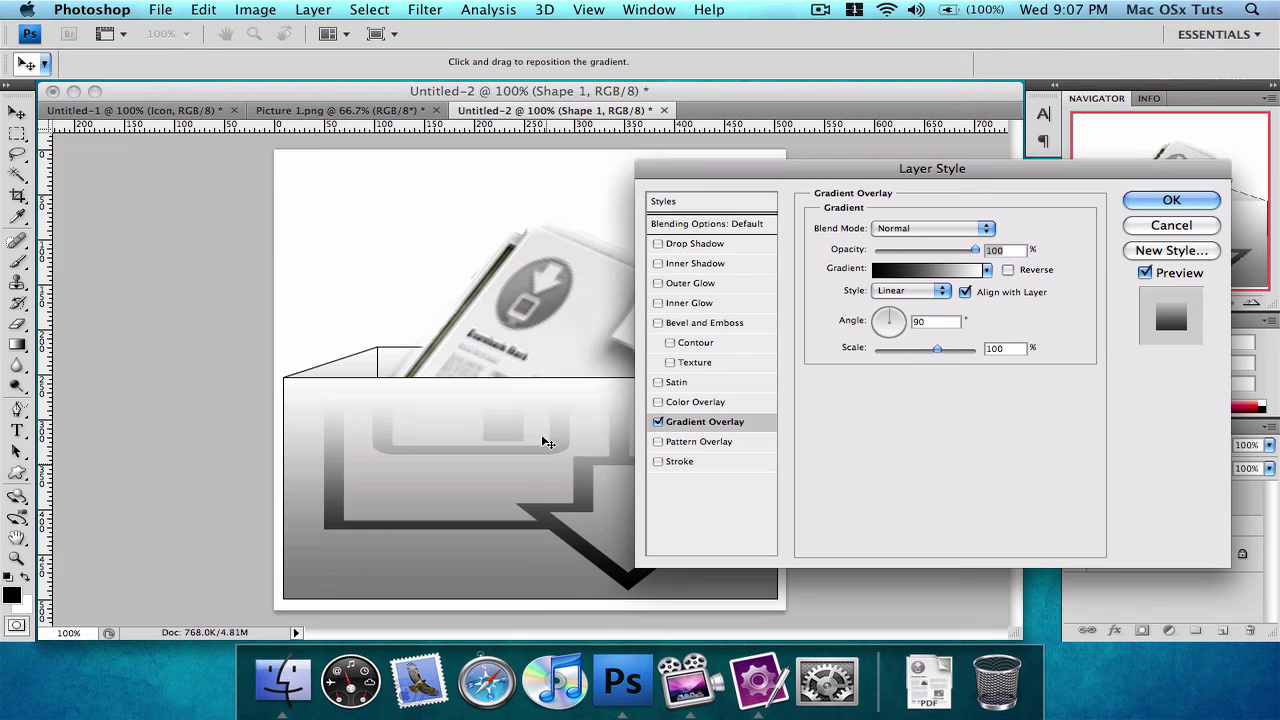
pyautogui.moveTo(548, 443); pyautogui.dragTo(522, 478)
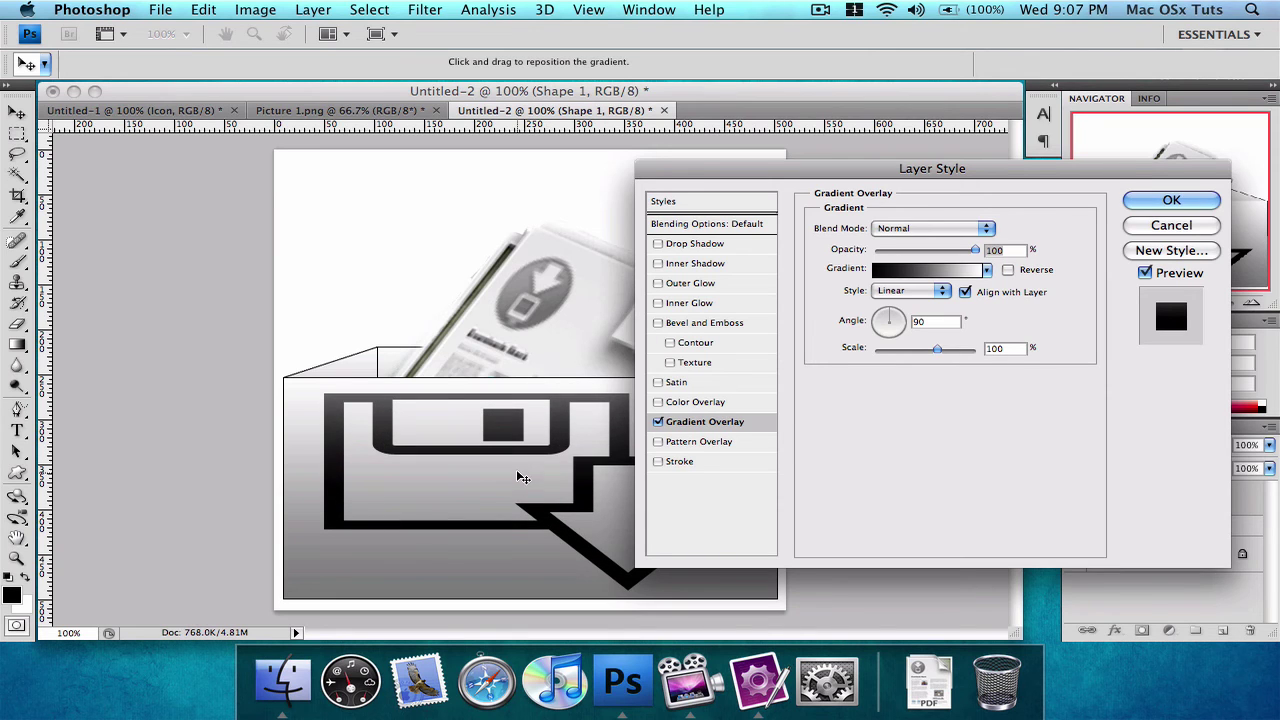
pyautogui.click(1171, 200)
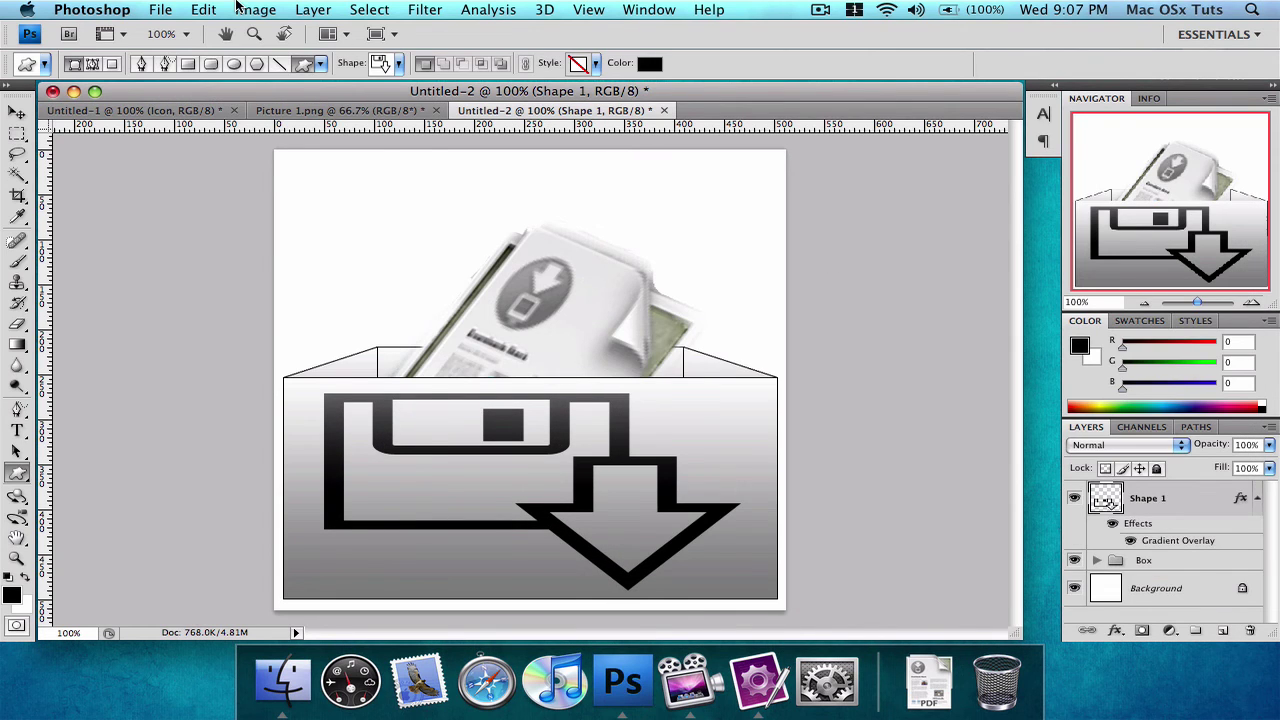
# Hide the white Background layer so the icon is transparent.
pyautogui.click(160, 9)
pyautogui.click(215, 269)
pyautogui.click(1075, 589)
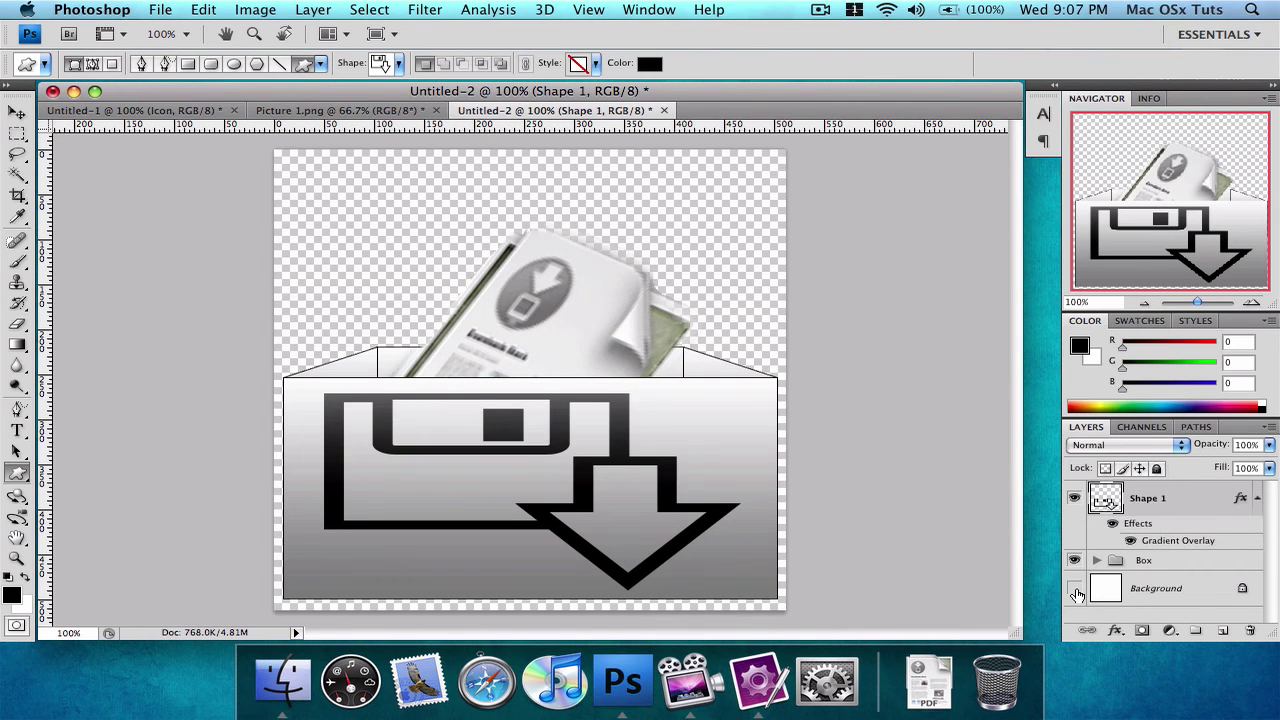
pyautogui.click(152, 9)
# Save for Web as PNG-24 named 'My Folder.png' on the Desktop.
pyautogui.click(300, 276)
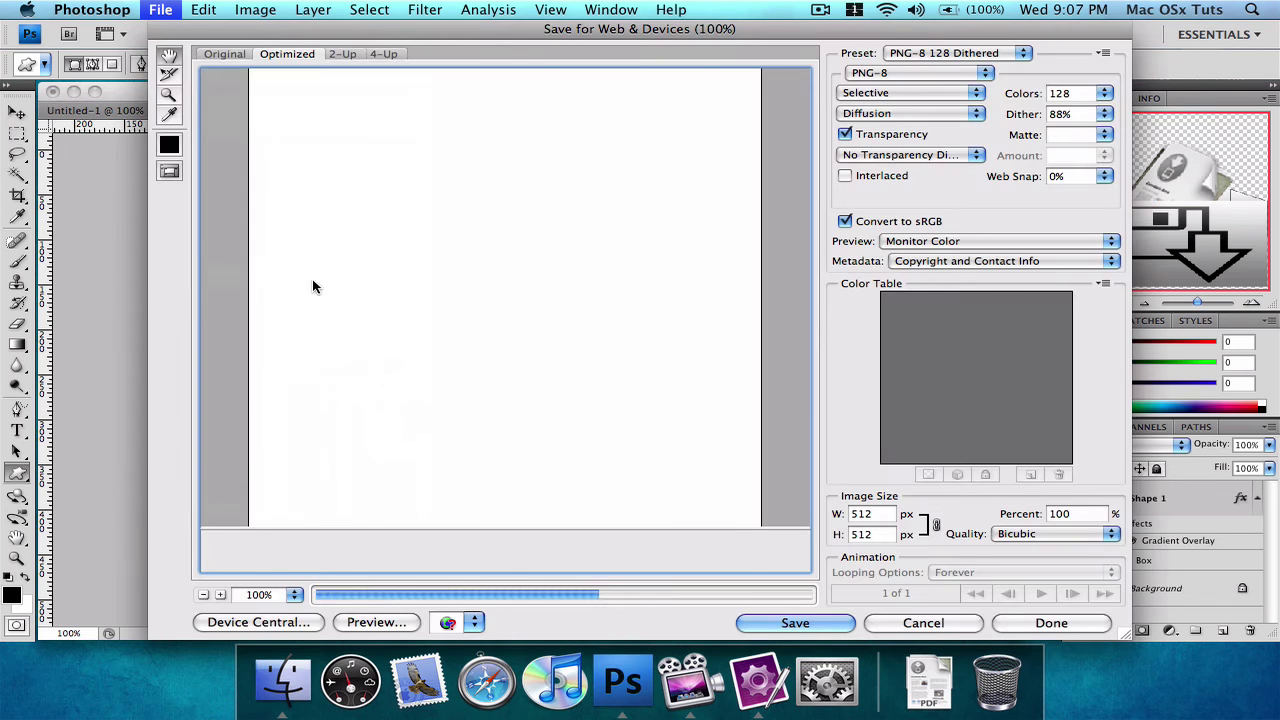
pyautogui.click(882, 73)
pyautogui.click(885, 90)
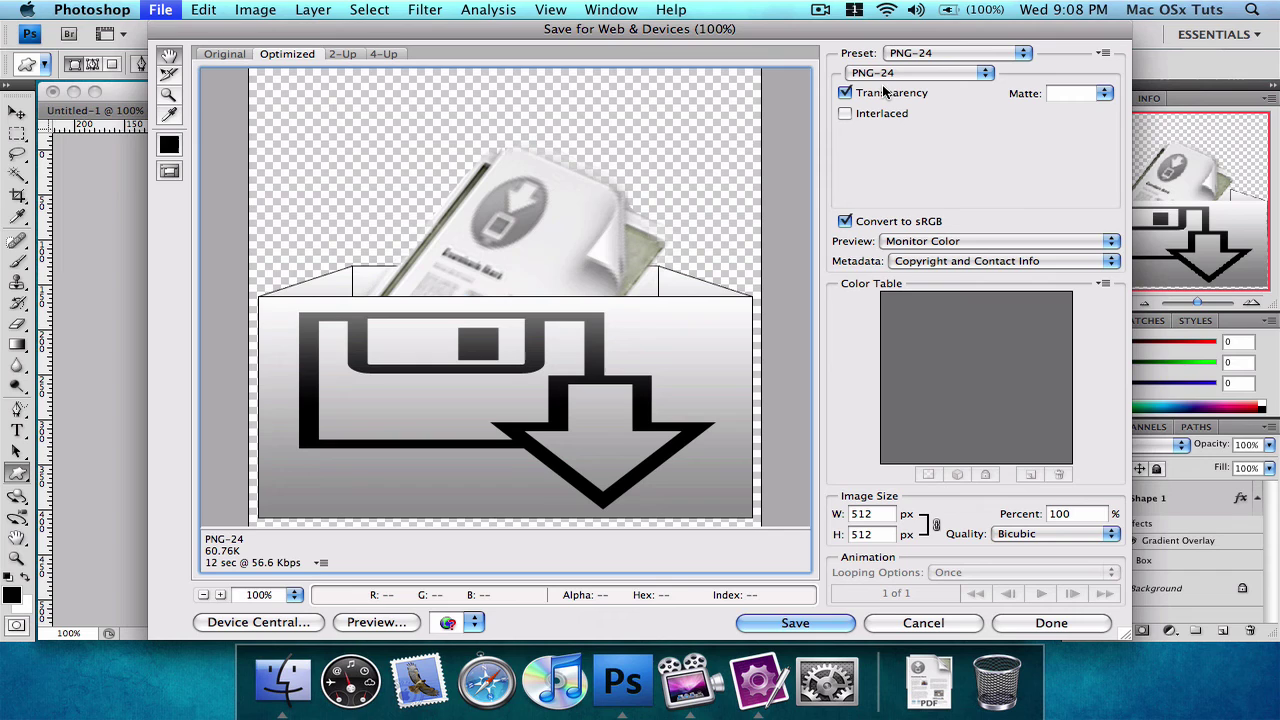
pyautogui.click(818, 624)
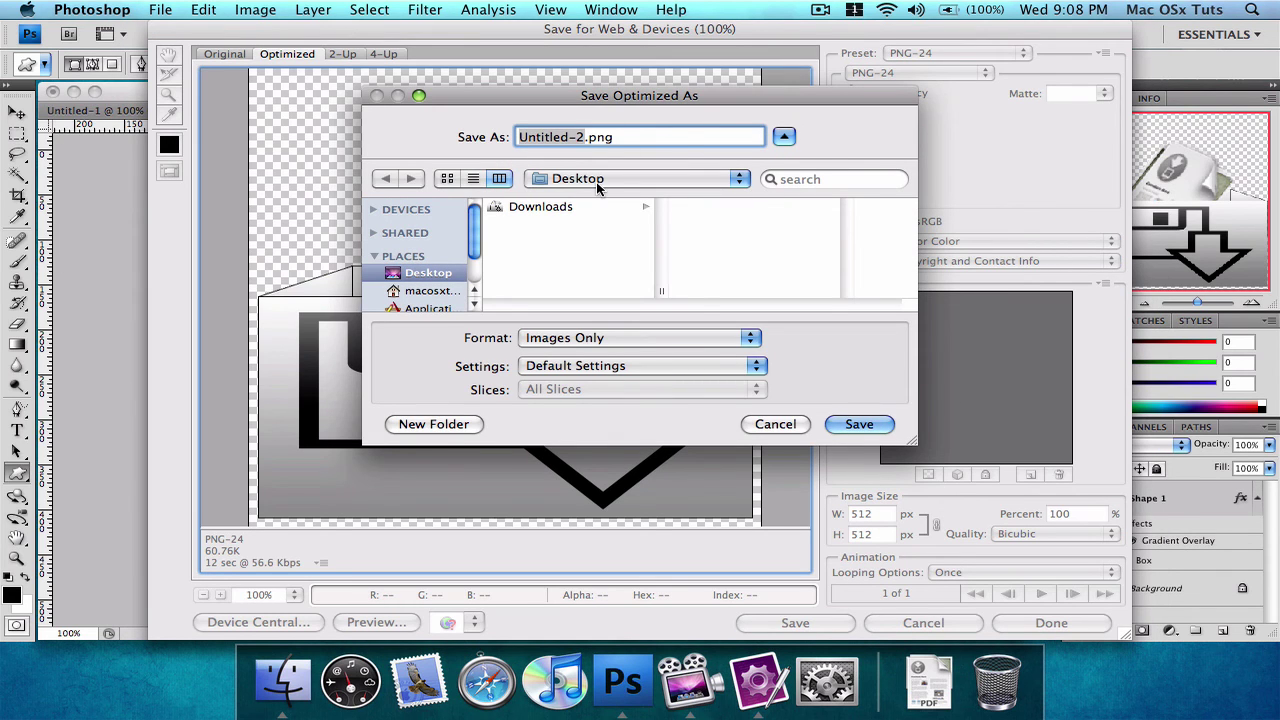
pyautogui.write('My FOlde')
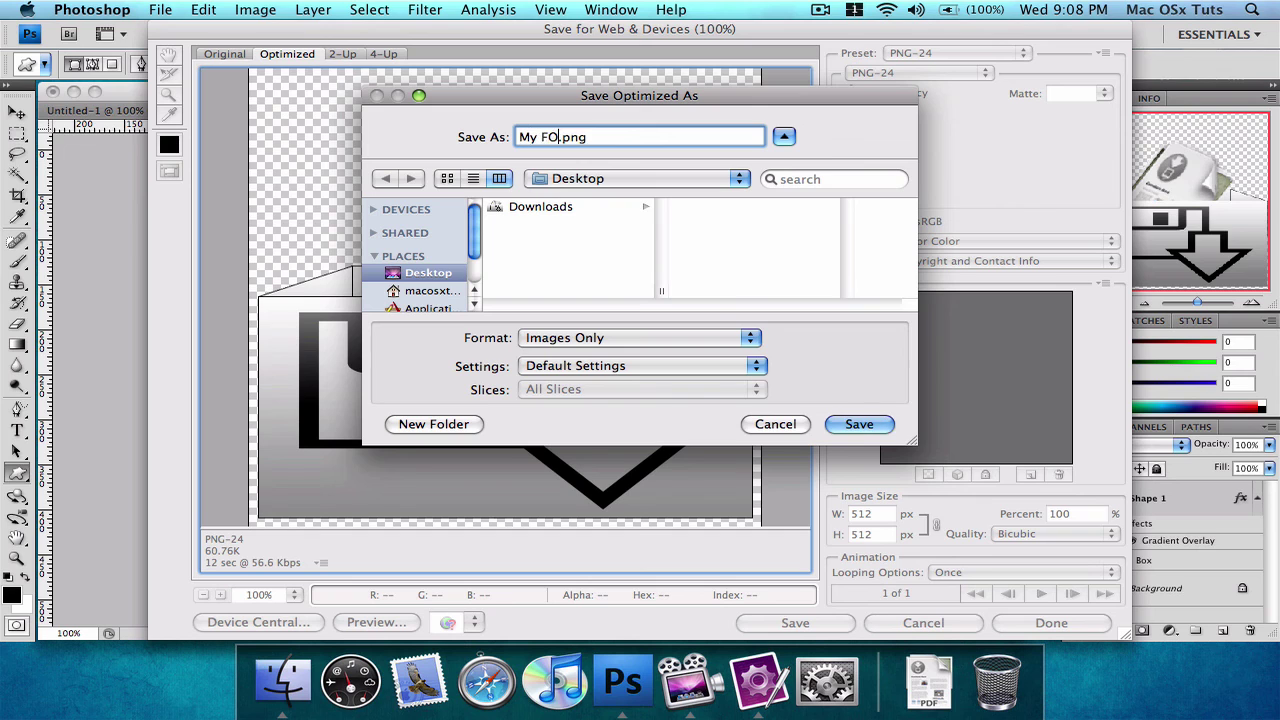
pyautogui.press('BackSpace')
pyautogui.press('BackSpace')
pyautogui.press('BackSpace')
pyautogui.press('BackSpace')
pyautogui.write('older')
pyautogui.press('Return')
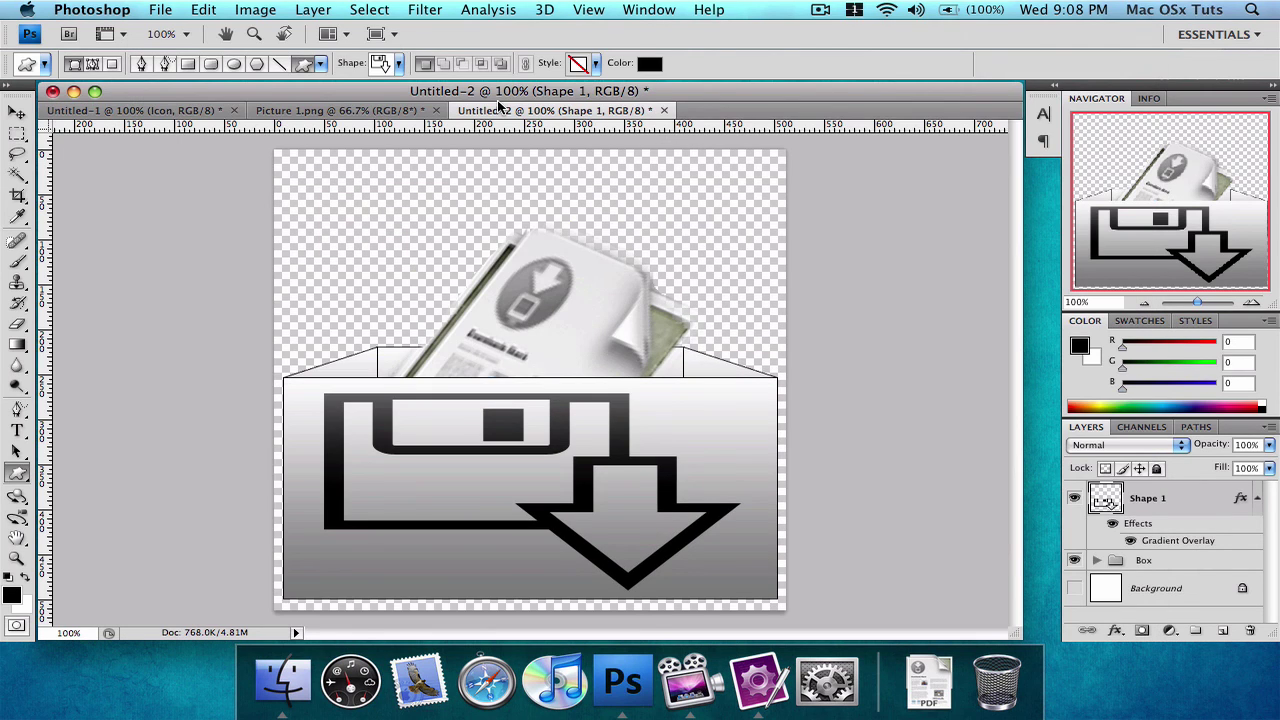
# Hide Photoshop and launch Img2icns from the Downloads stack, quitting stray Preview windows.
pyautogui.press('super+h')
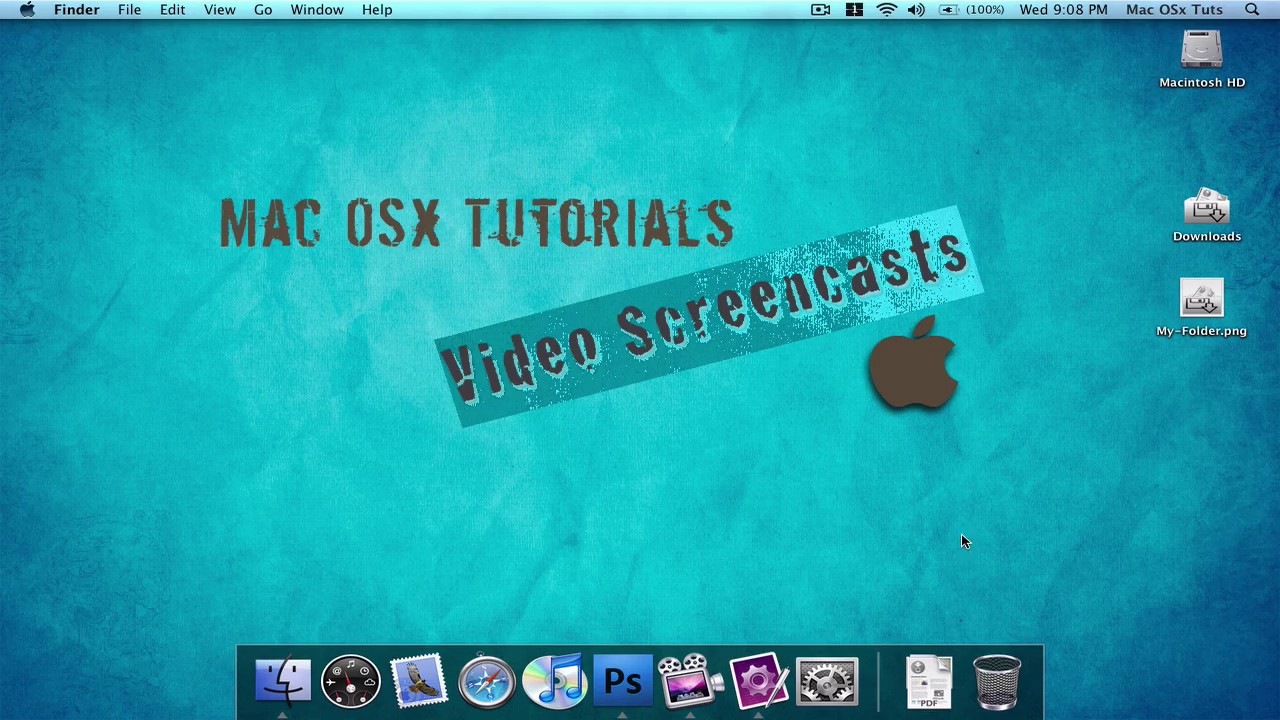
pyautogui.click(929, 682)
pyautogui.click(958, 331)
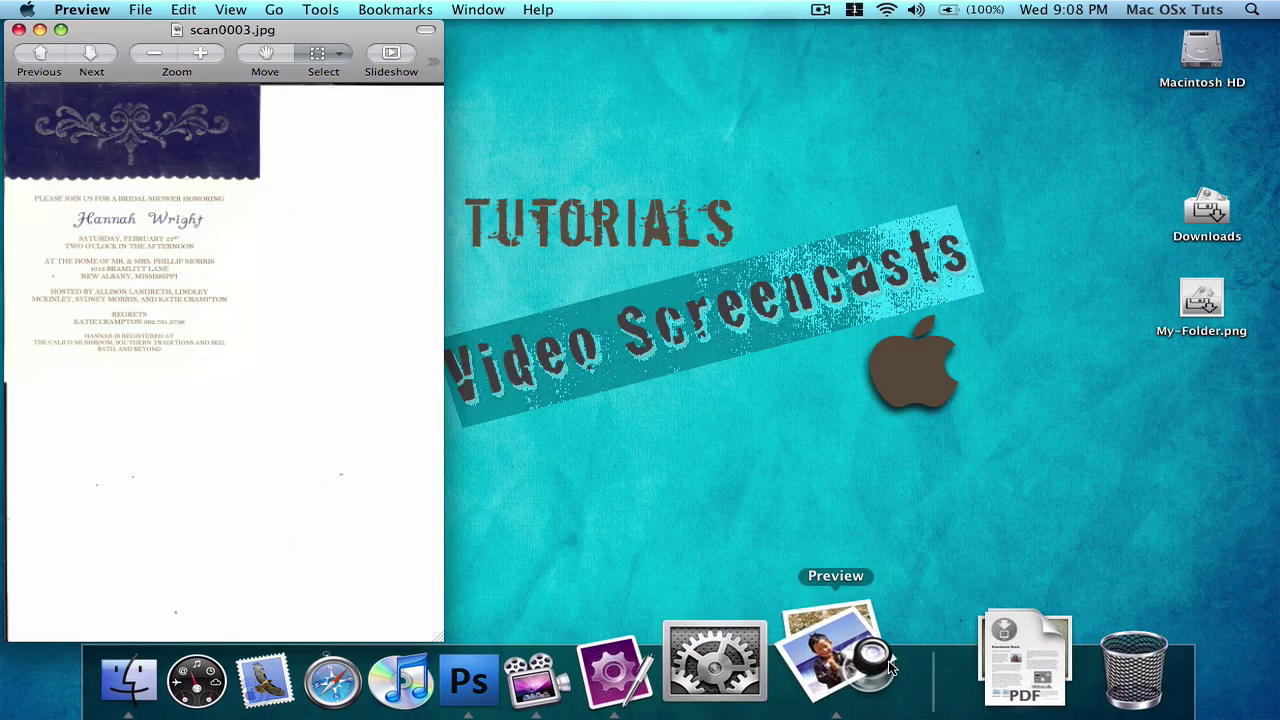
pyautogui.press('super+q')
pyautogui.click(925, 668)
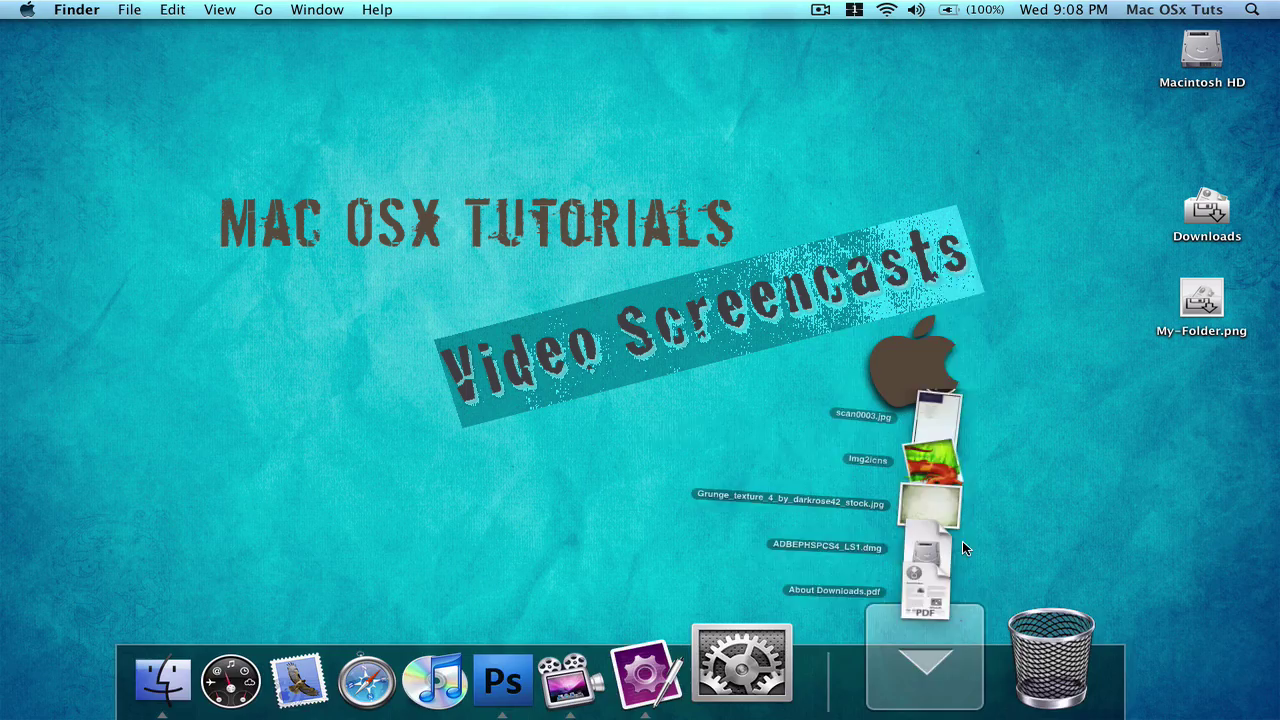
pyautogui.click(968, 340)
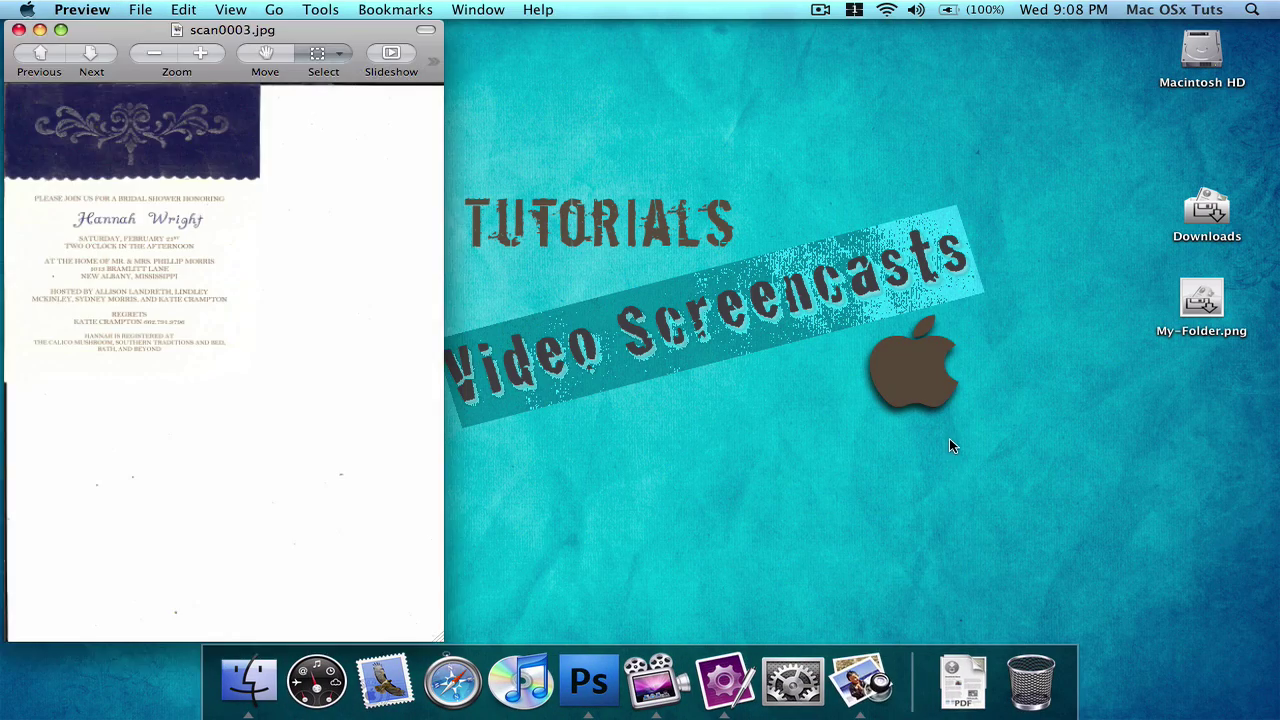
pyautogui.press('super+q')
pyautogui.click(950, 665)
pyautogui.click(939, 317)
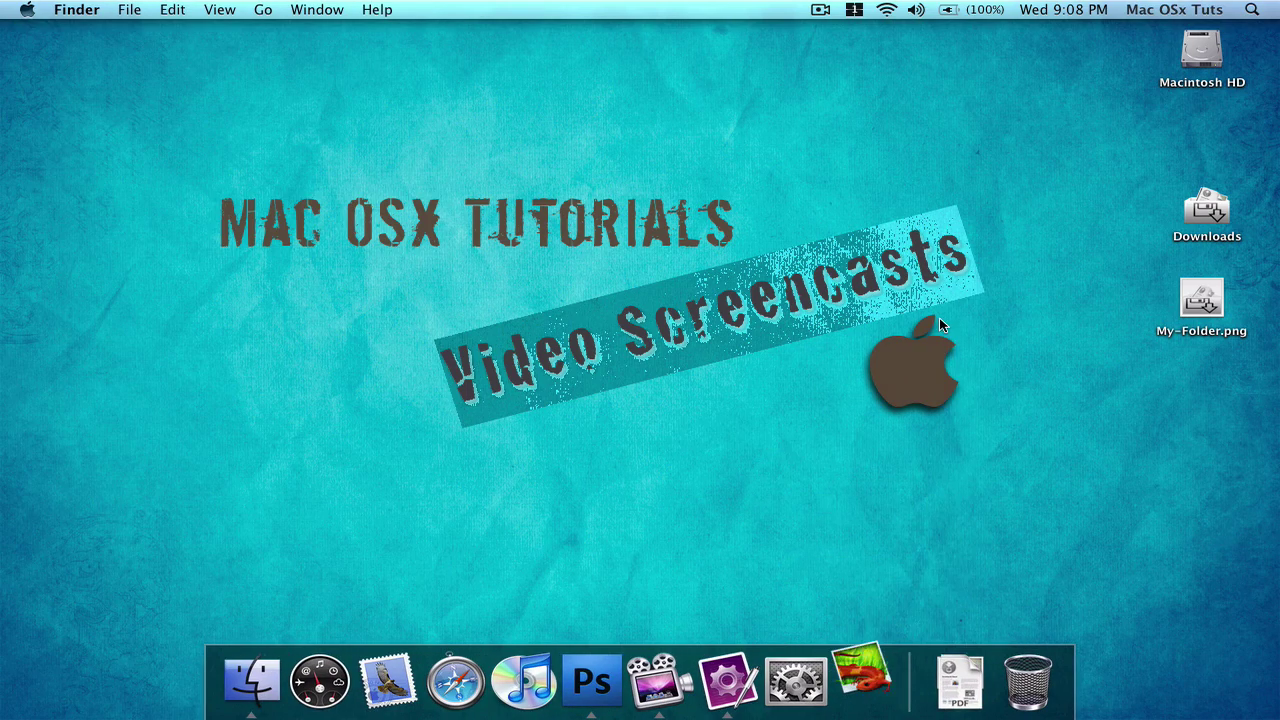
# Convert My-Folder.png into a Folder icon and save it to the Desktop.
pyautogui.moveTo(1212, 300); pyautogui.dragTo(614, 296)
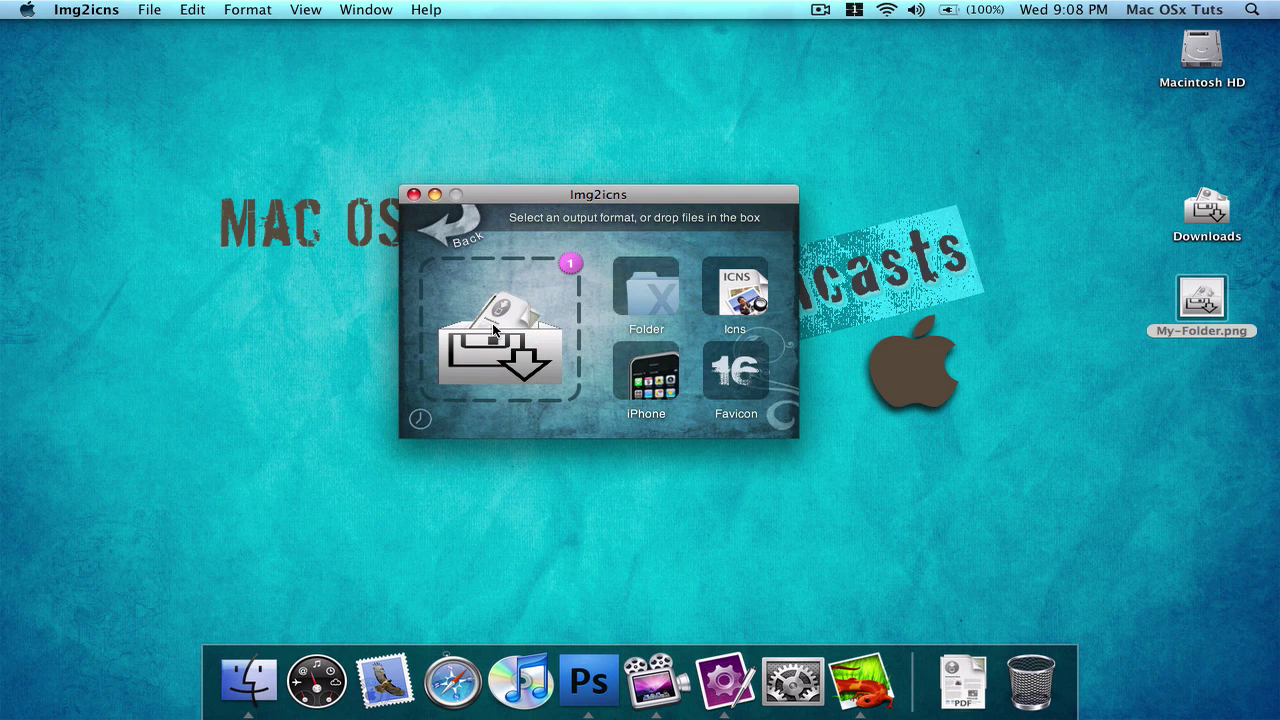
pyautogui.click(668, 289)
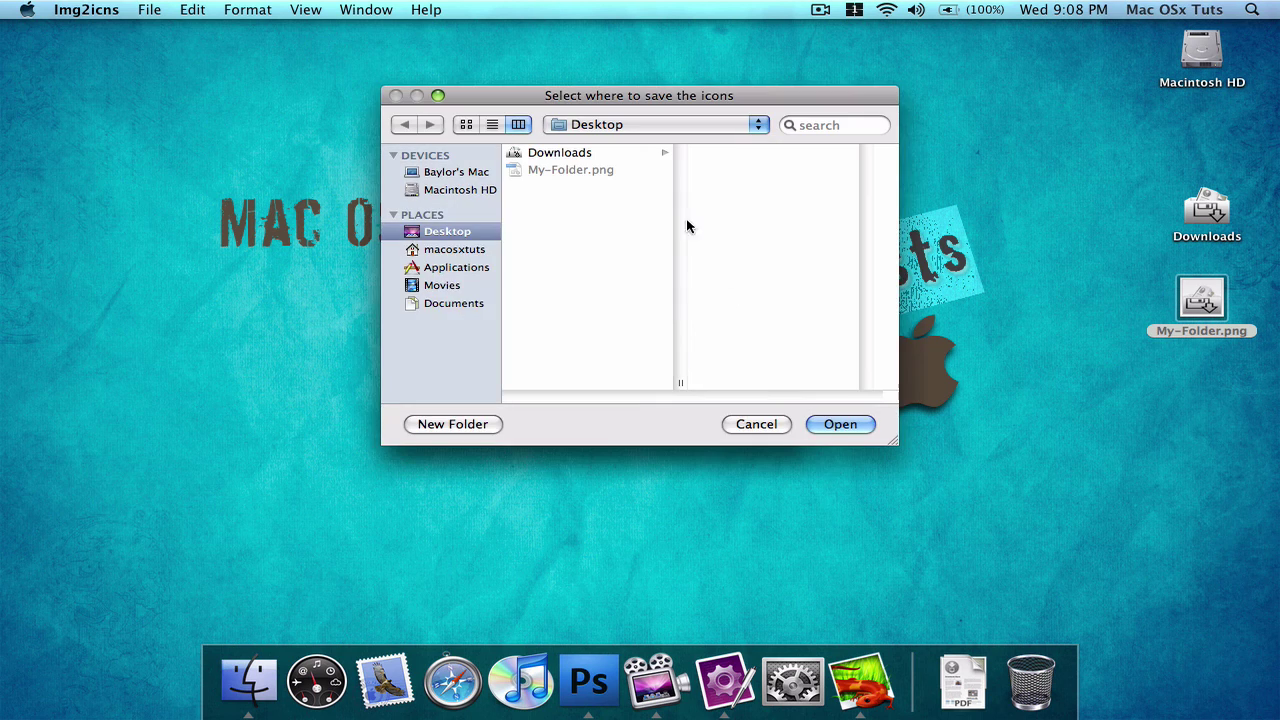
pyautogui.click(837, 423)
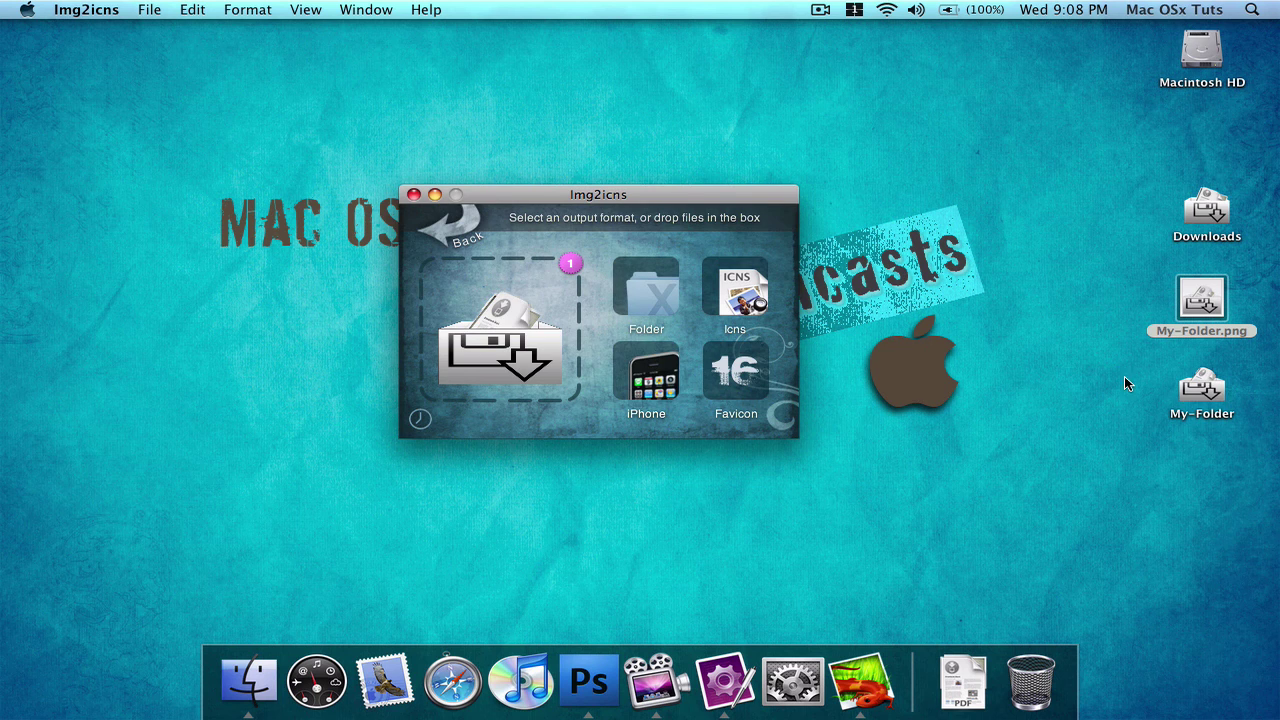
# Add My-Folder to the Dock, drop My-Folder.png into it, and display it as a folder.
pyautogui.moveTo(1209, 385); pyautogui.dragTo(1015, 690)
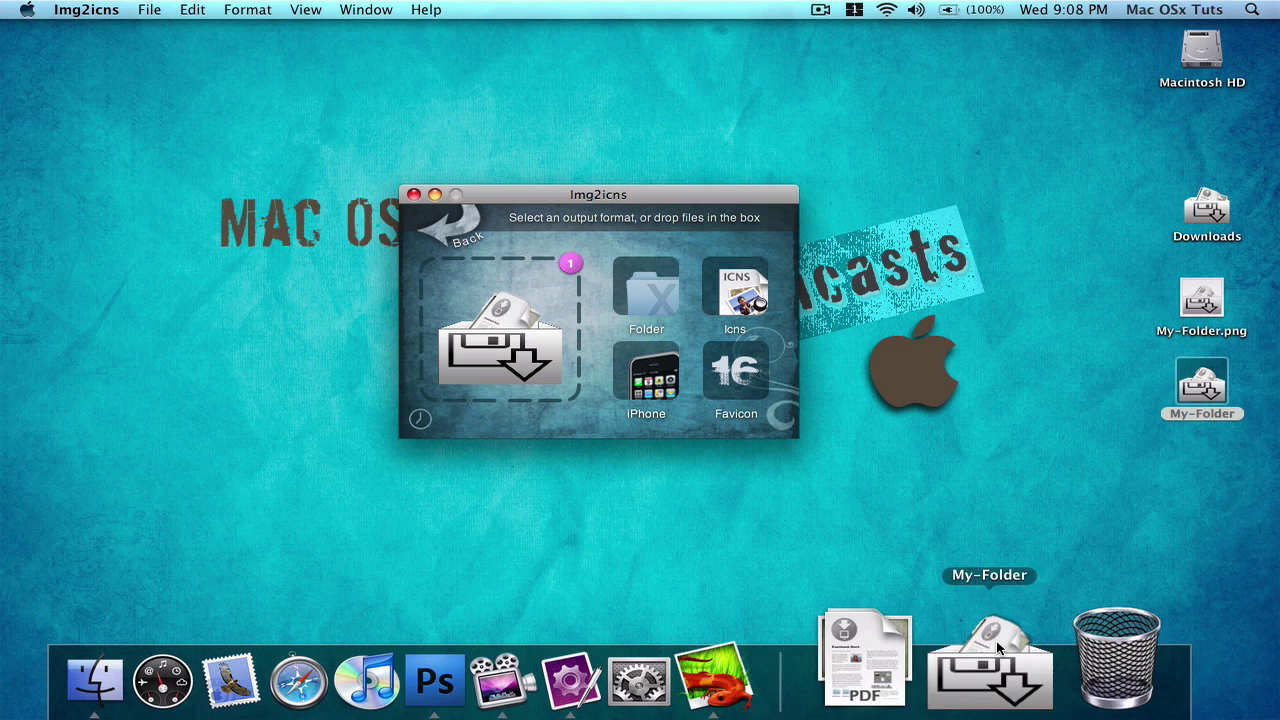
pyautogui.moveTo(1200, 292); pyautogui.dragTo(992, 670)
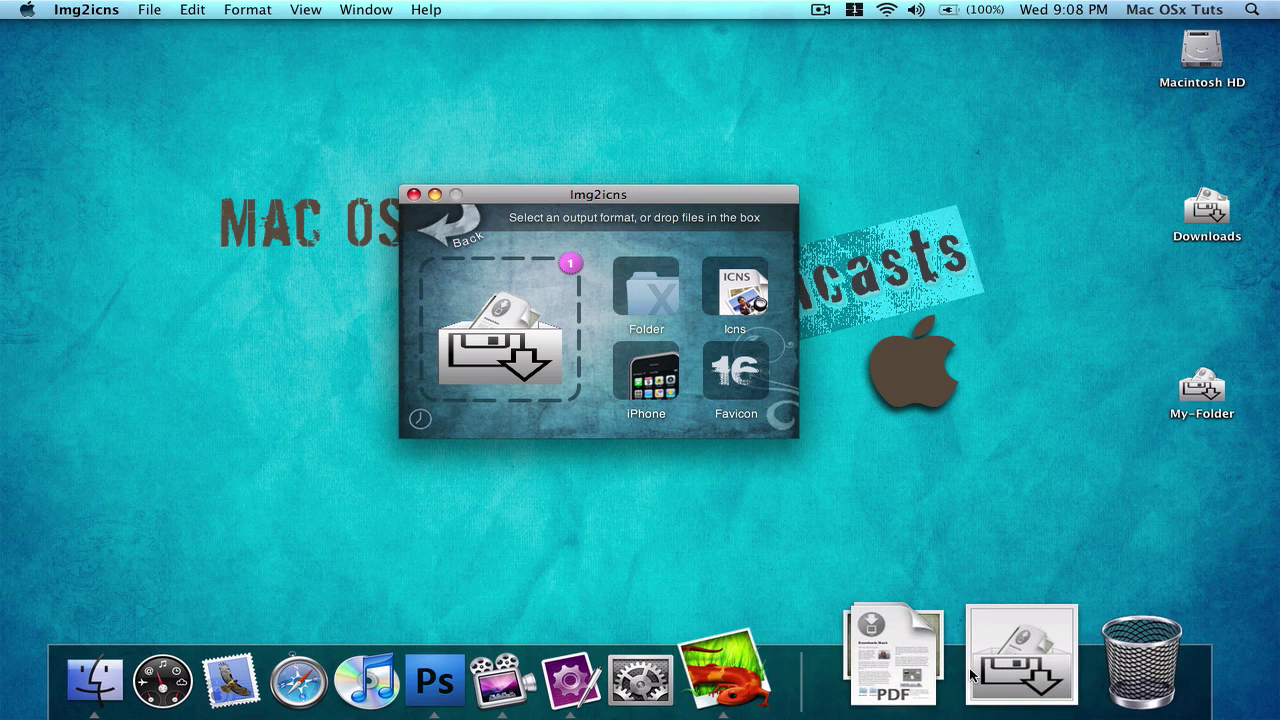
pyautogui.rightClick(1012, 625)
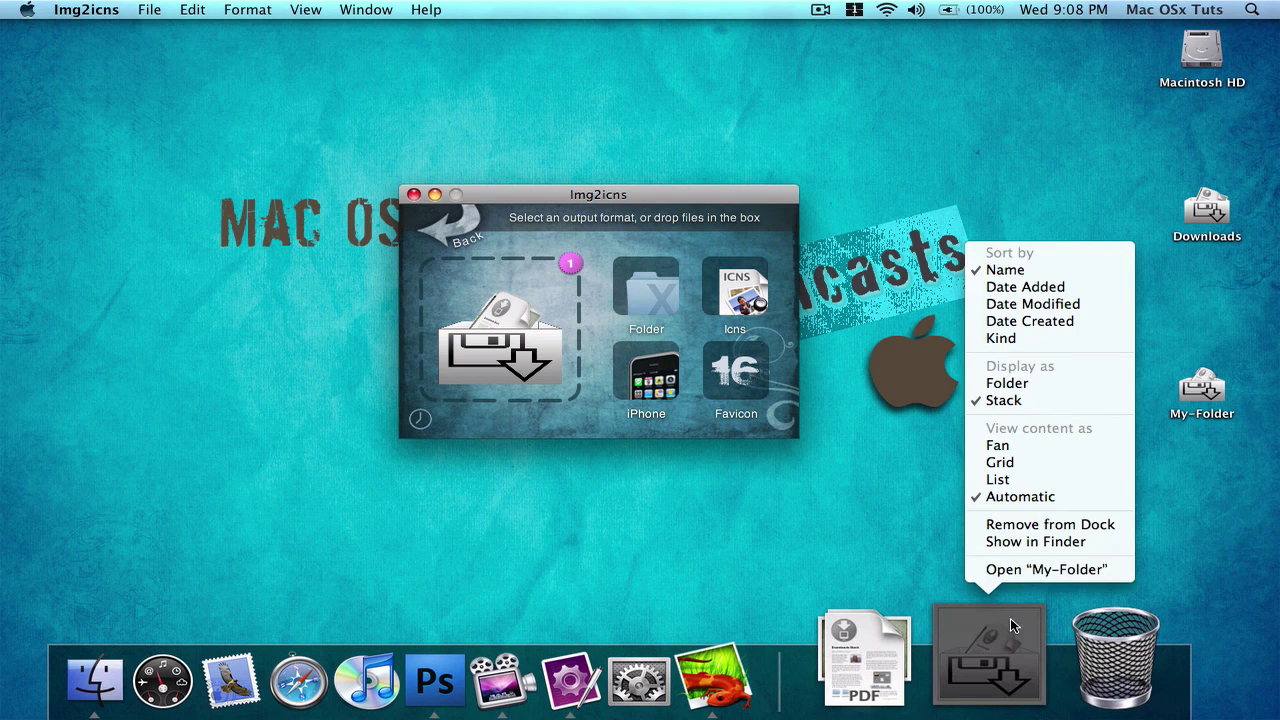
pyautogui.click(1022, 384)
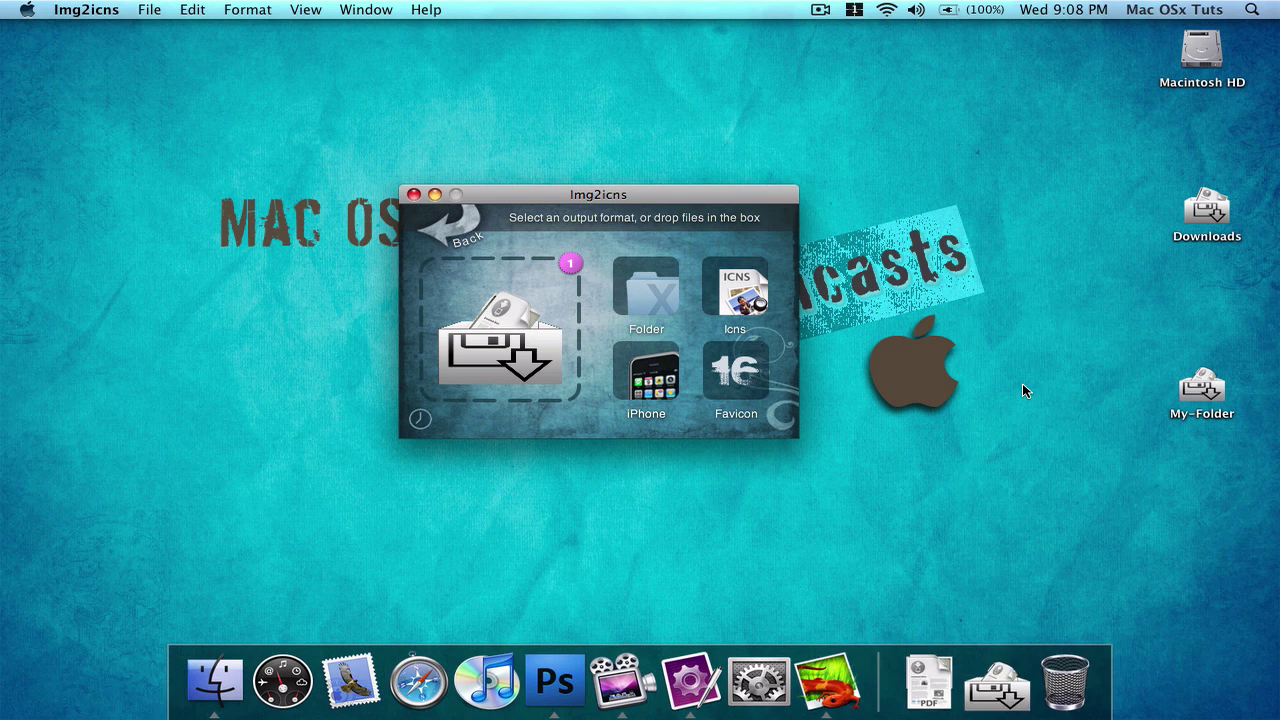
# Remove the My-Folder stack from the Dock and quit Img2icns.
pyautogui.click(995, 676)
pyautogui.moveTo(997, 680); pyautogui.dragTo(1024, 500)
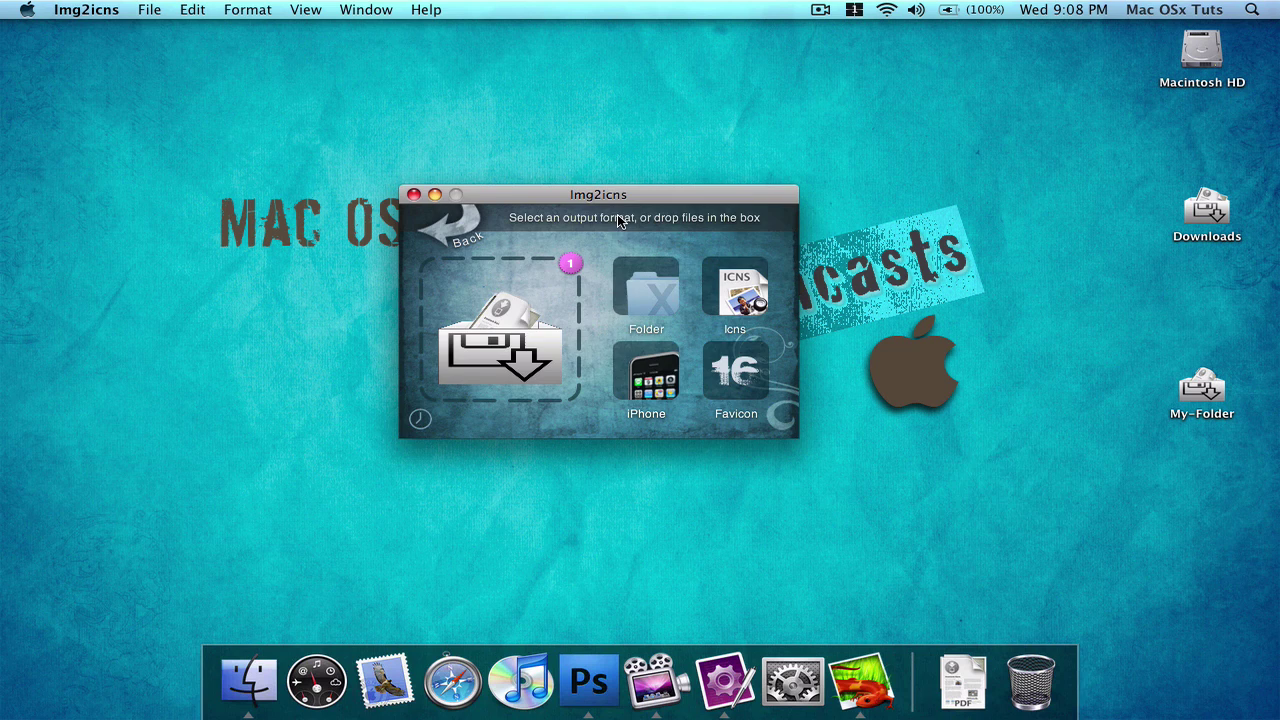
pyautogui.press('super+q')
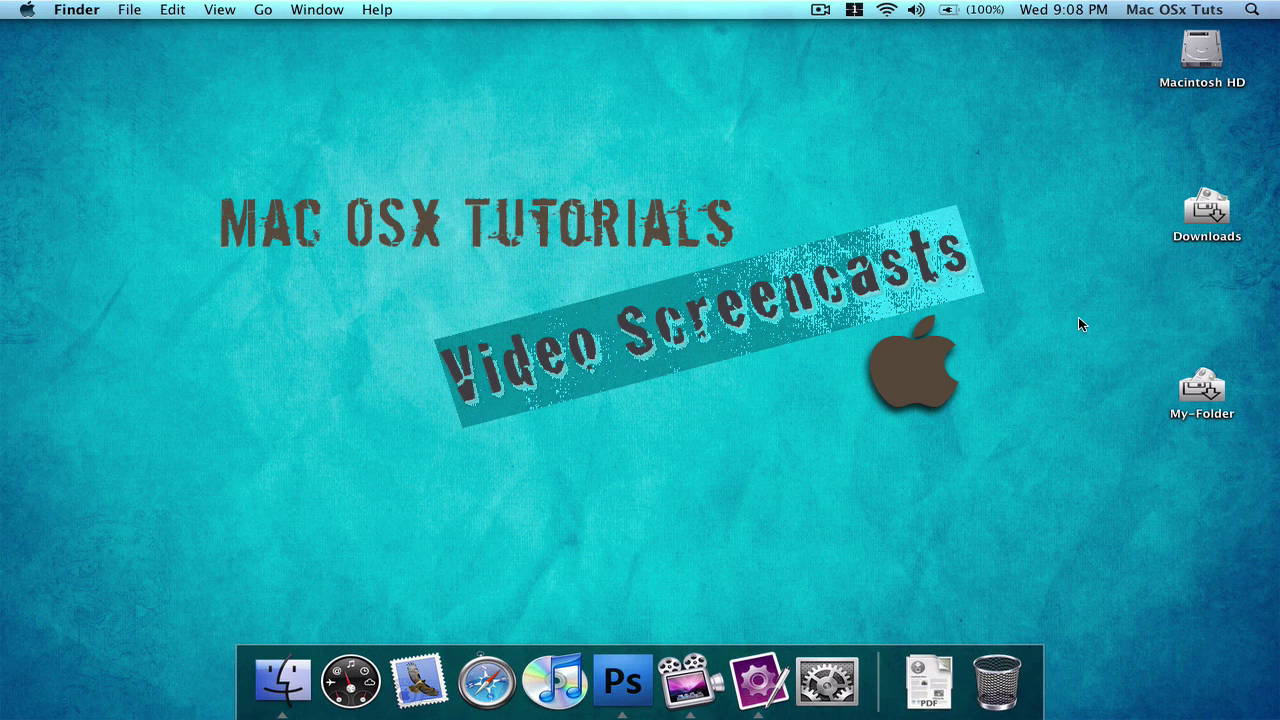